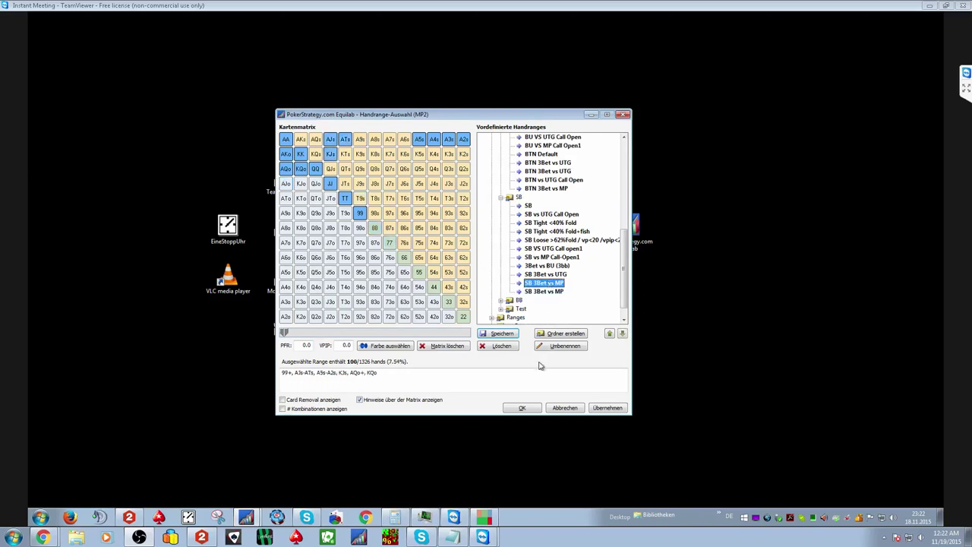
# Delete the duplicate predefined range "SB 3Bet vs MP" at the end of the SB folder.
pyautogui.click(488, 349)
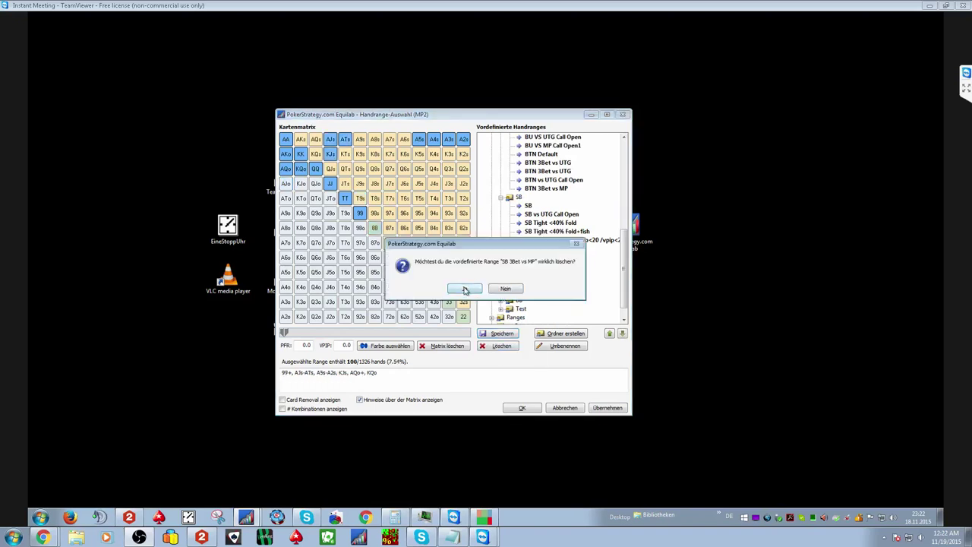
pyautogui.click(465, 289)
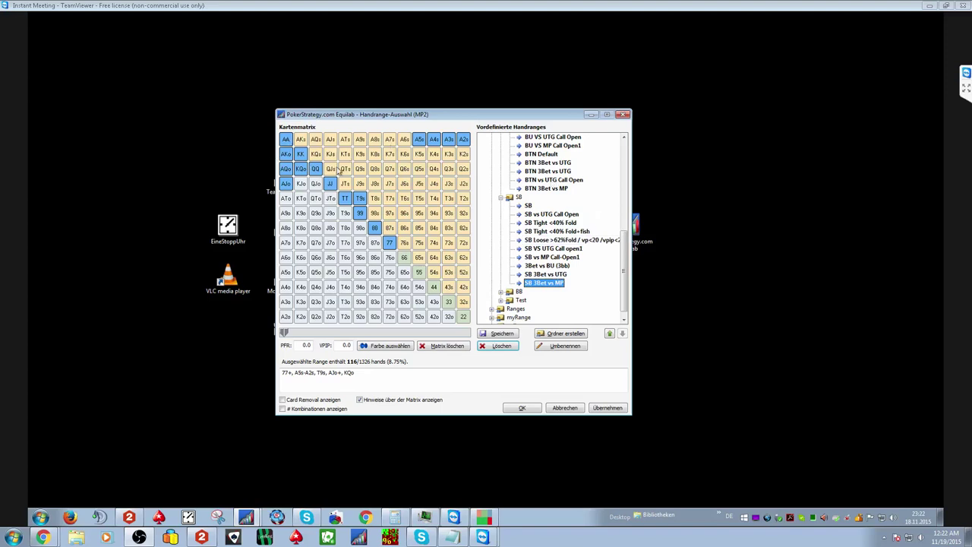
# Save the loaded SB 3Bet vs MP hands as a new range "BB 3Bet vs MP" and move it into the BB folder.
pyautogui.moveTo(619, 267)
pyautogui.mouseDown()
pyautogui.moveTo(624, 206)
pyautogui.moveTo(624, 251)
pyautogui.mouseUp()
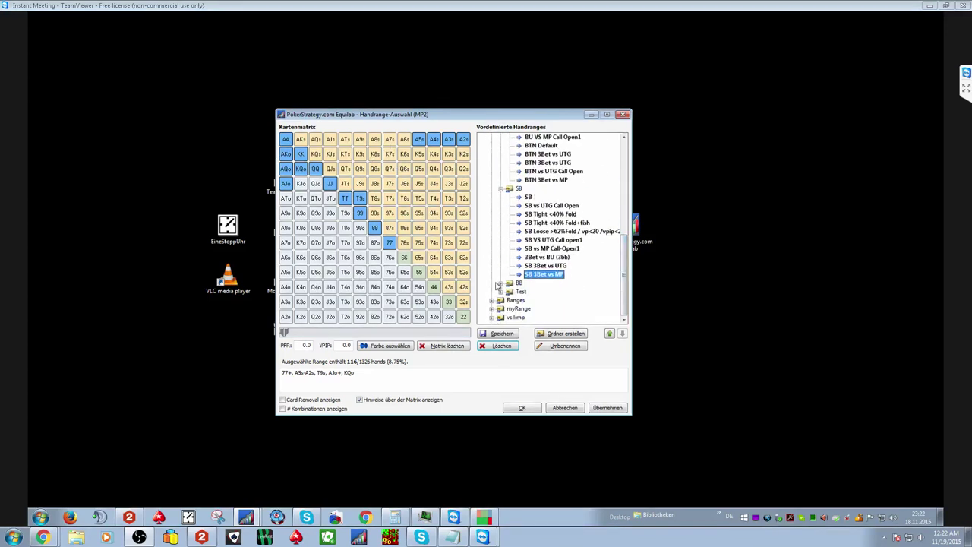
pyautogui.scroll(-2, 526, 273)
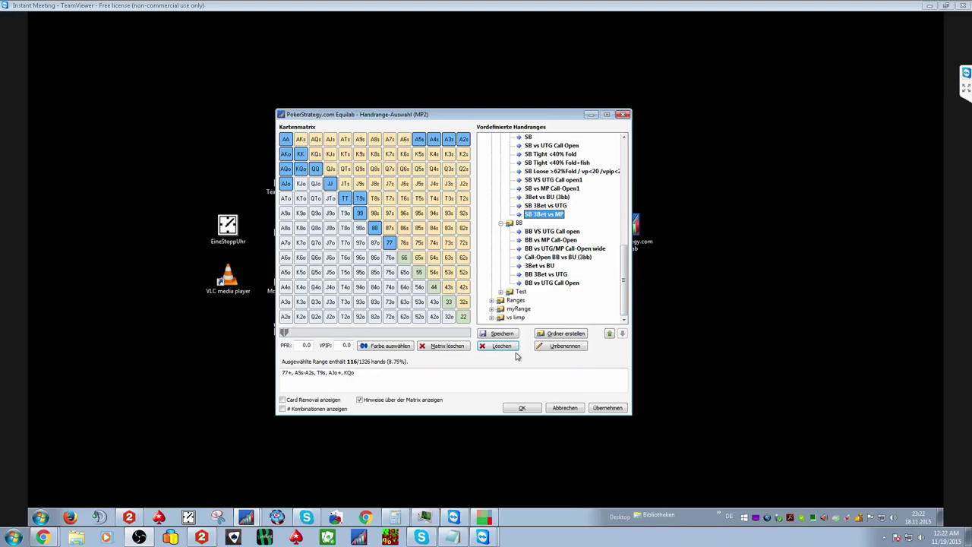
pyautogui.click(500, 336)
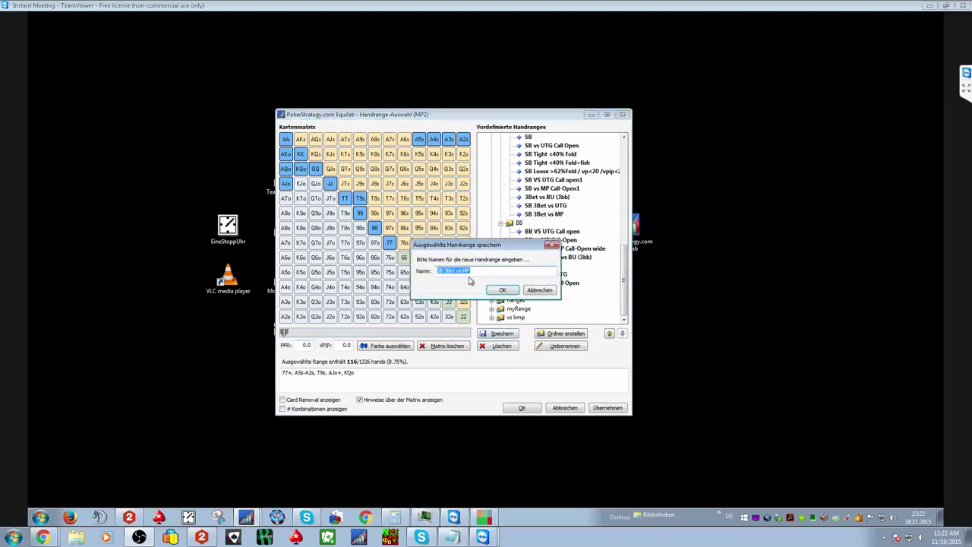
pyautogui.doubleClick(438, 272)
pyautogui.write('BB')
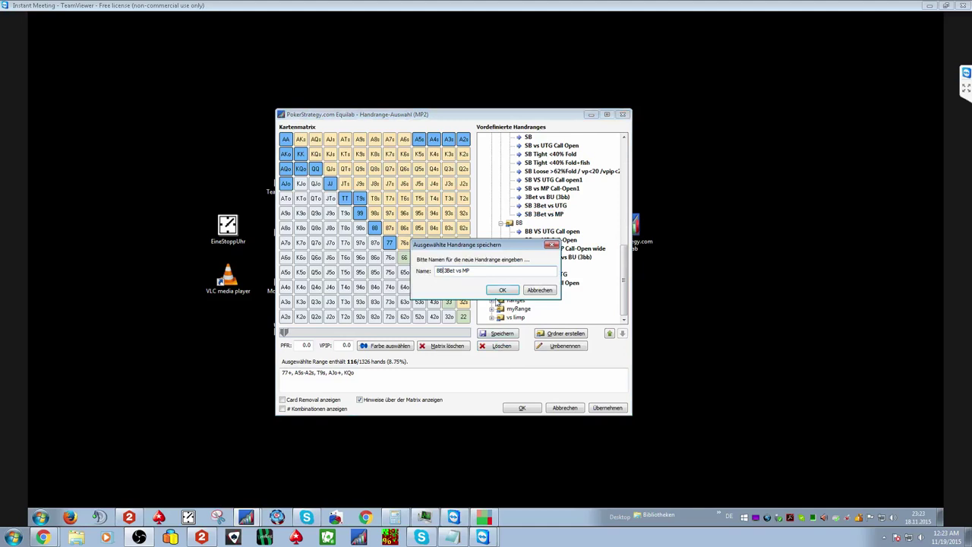
pyautogui.click(503, 291)
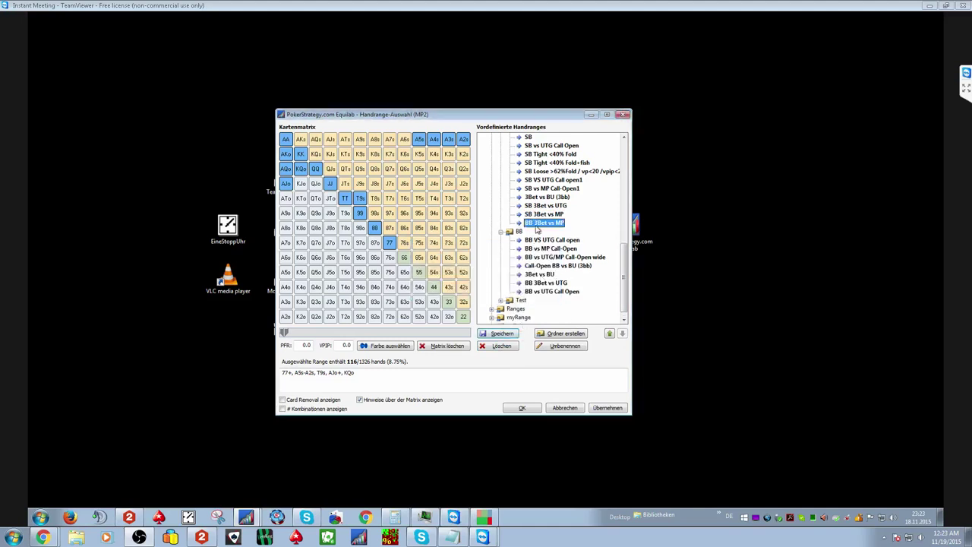
pyautogui.moveTo(536, 225); pyautogui.dragTo(512, 231)
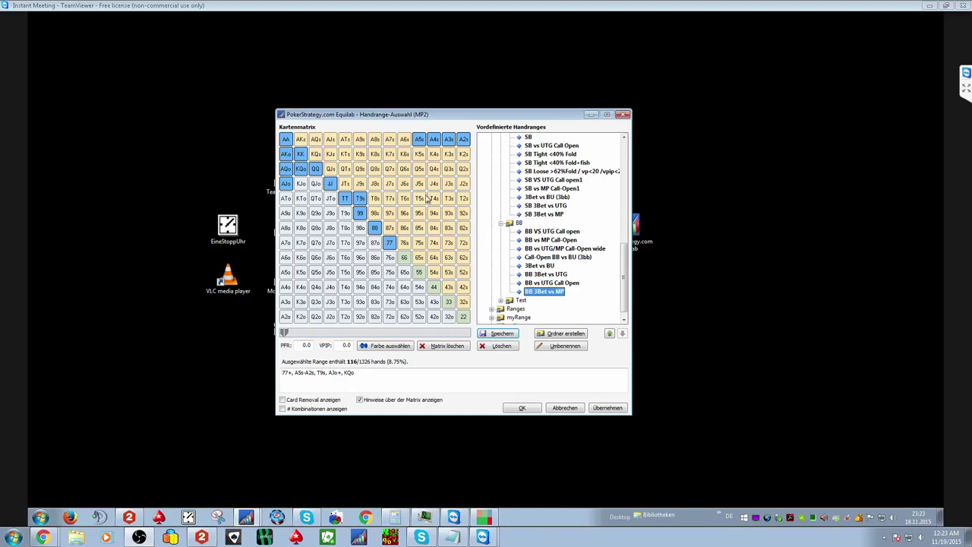
# Add KJo, QJo, 98s, 87s, A9s to A6s and K9s to the hands selected in the matrix.
pyautogui.moveTo(303, 186); pyautogui.dragTo(316, 185)
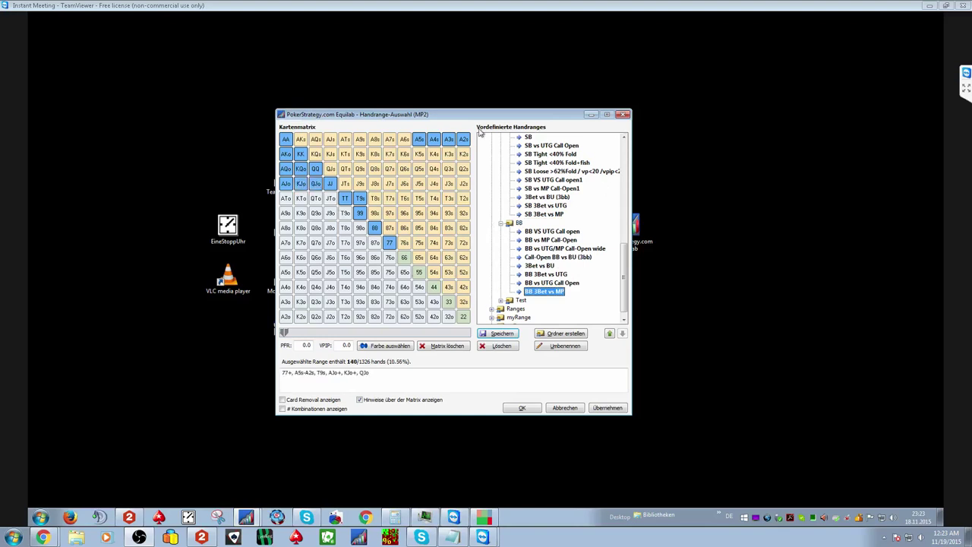
pyautogui.moveTo(374, 213); pyautogui.dragTo(389, 228)
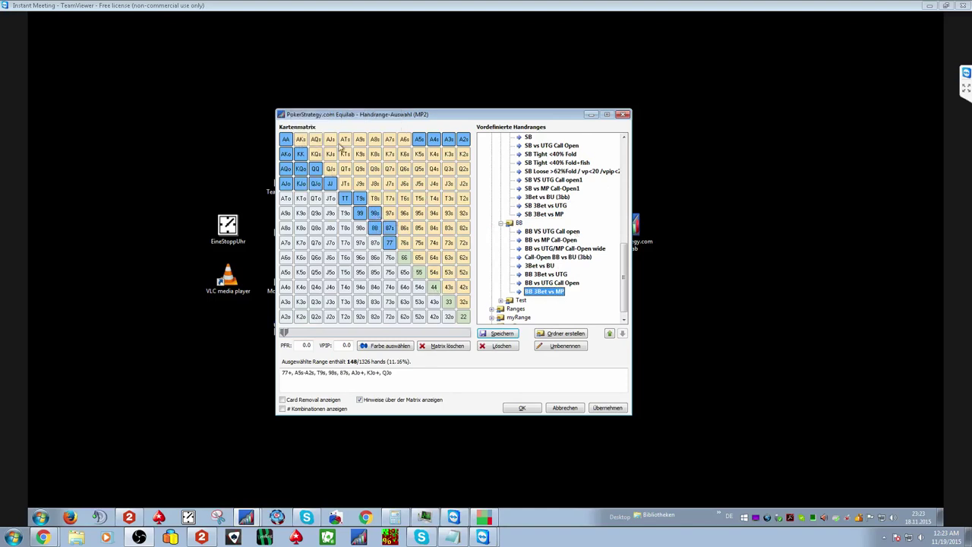
pyautogui.moveTo(363, 141); pyautogui.dragTo(424, 140)
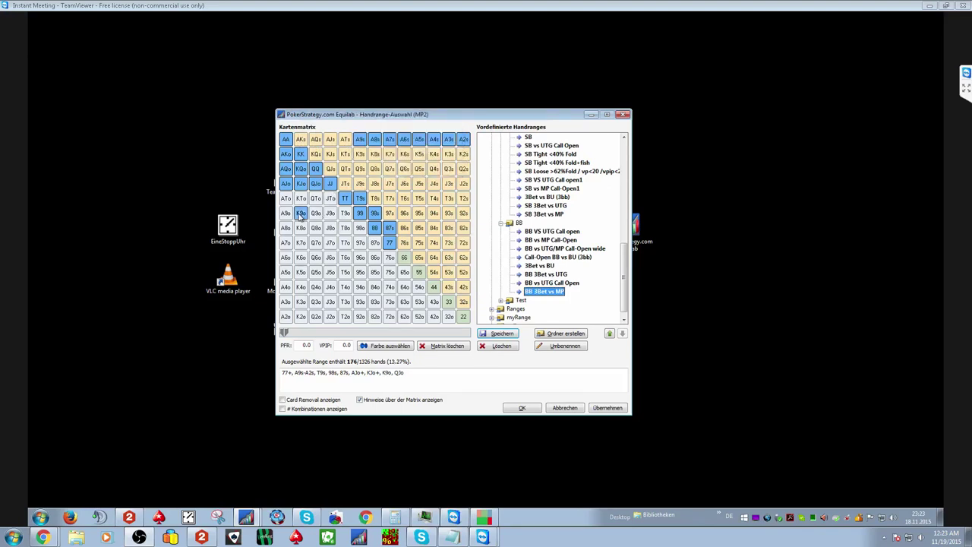
pyautogui.click(357, 155)
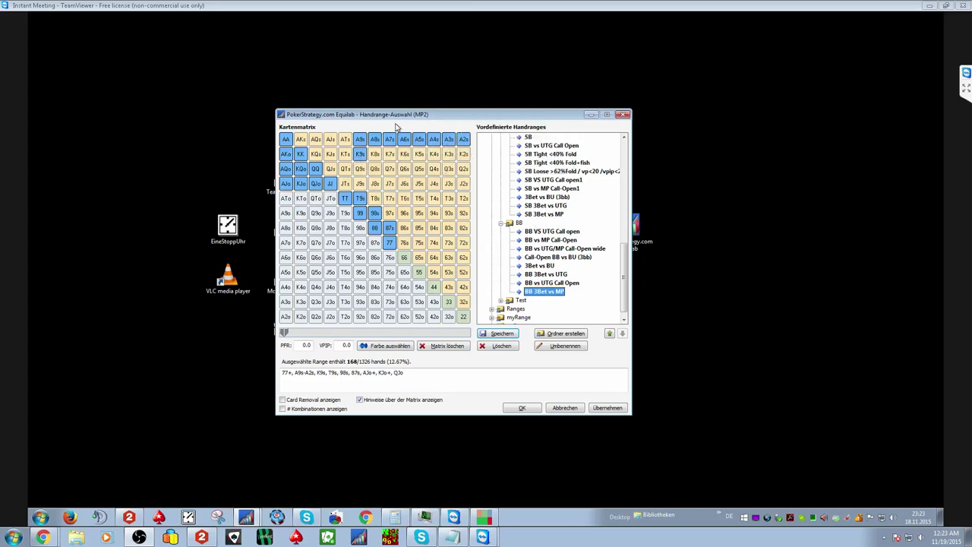
# Save the extended selection under the name "BB 3Bet vs MP", overwriting the existing range.
pyautogui.click(503, 334)
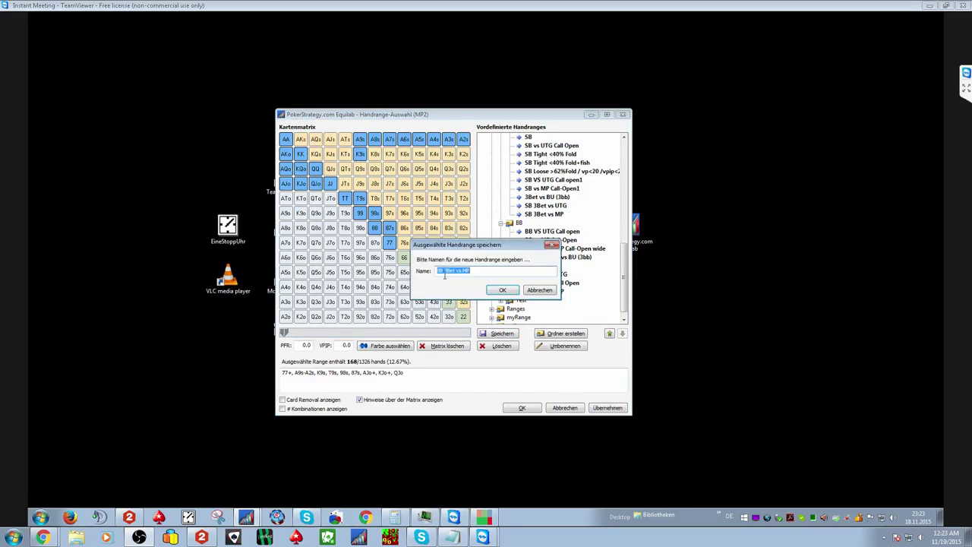
pyautogui.click(442, 272)
pyautogui.click(502, 291)
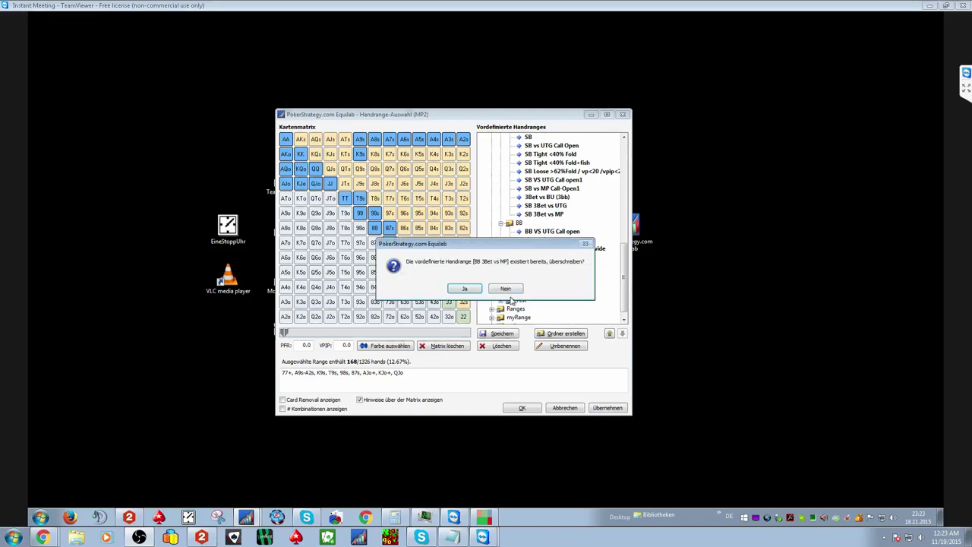
pyautogui.click(465, 289)
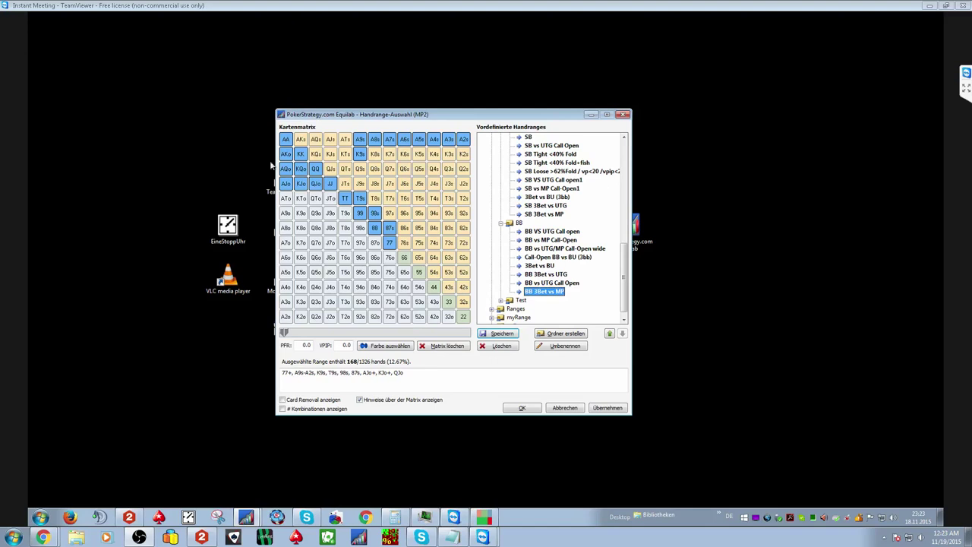
# Try deselecting 98s, 87s, A8s to A2s, KJo, QJo, AJo and KQo, and reload the saved BB 3Bet vs MP range.
pyautogui.click(375, 215)
pyautogui.click(392, 225)
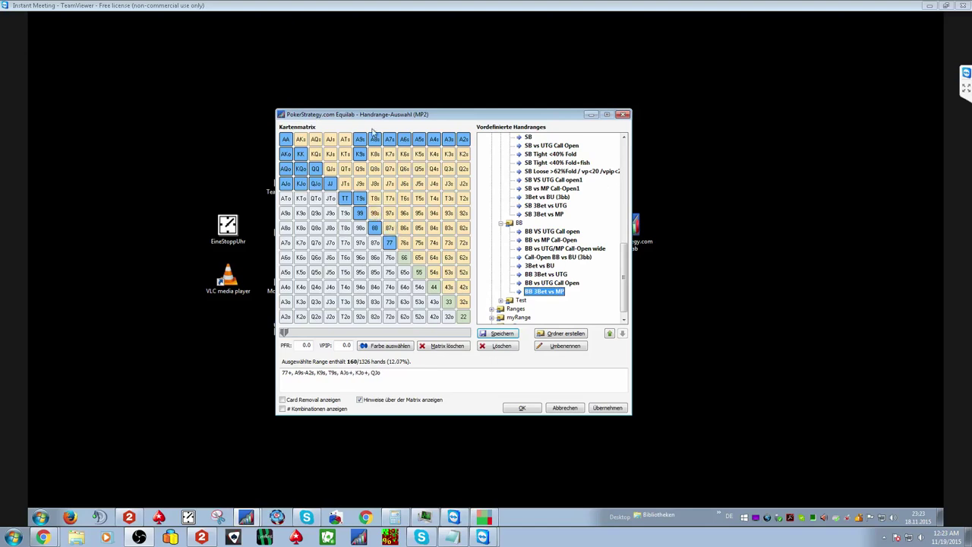
pyautogui.moveTo(375, 139); pyautogui.dragTo(465, 143)
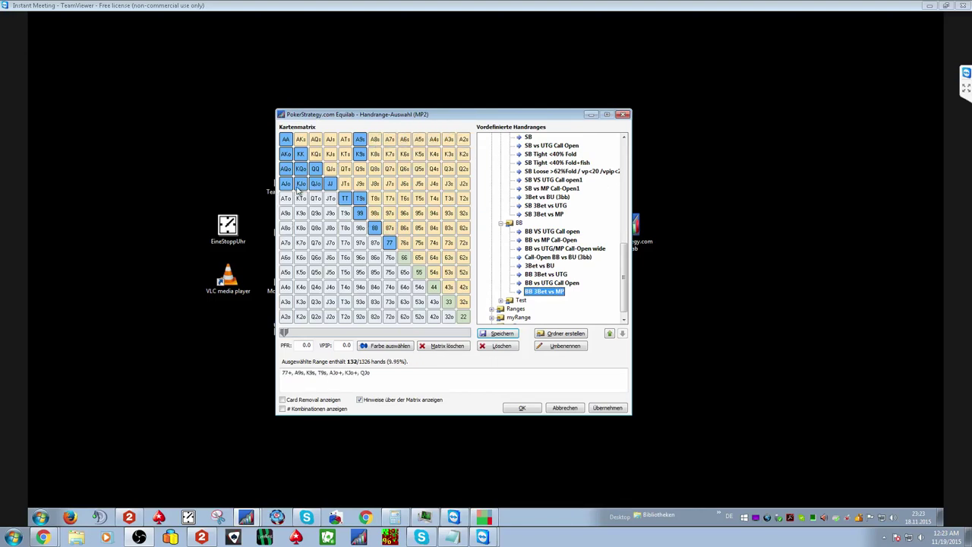
pyautogui.moveTo(316, 190); pyautogui.dragTo(300, 187)
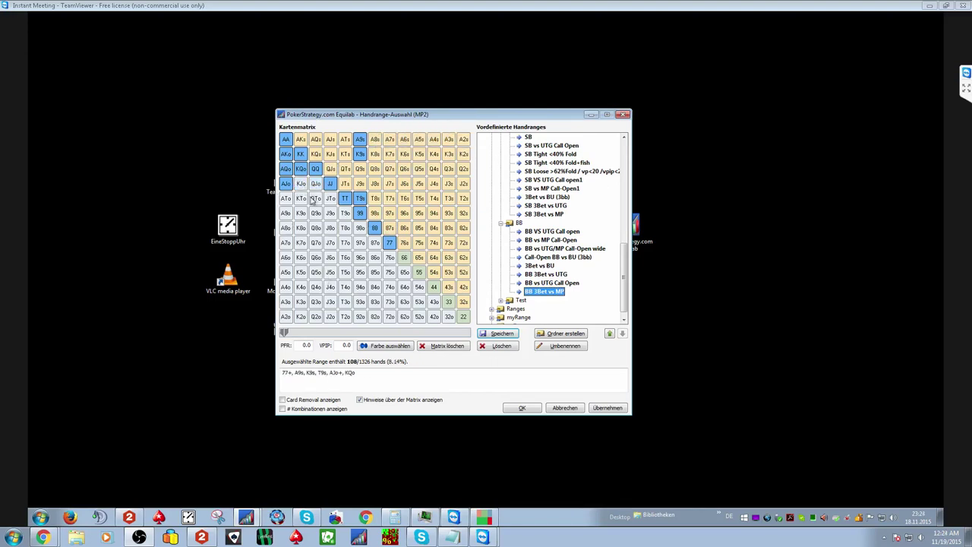
pyautogui.click(287, 184)
pyautogui.click(301, 170)
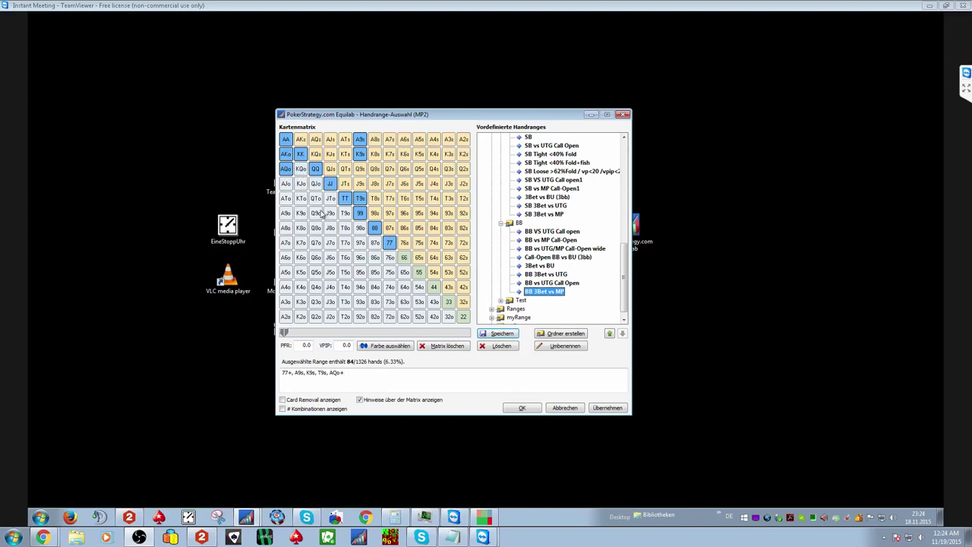
pyautogui.click(550, 289)
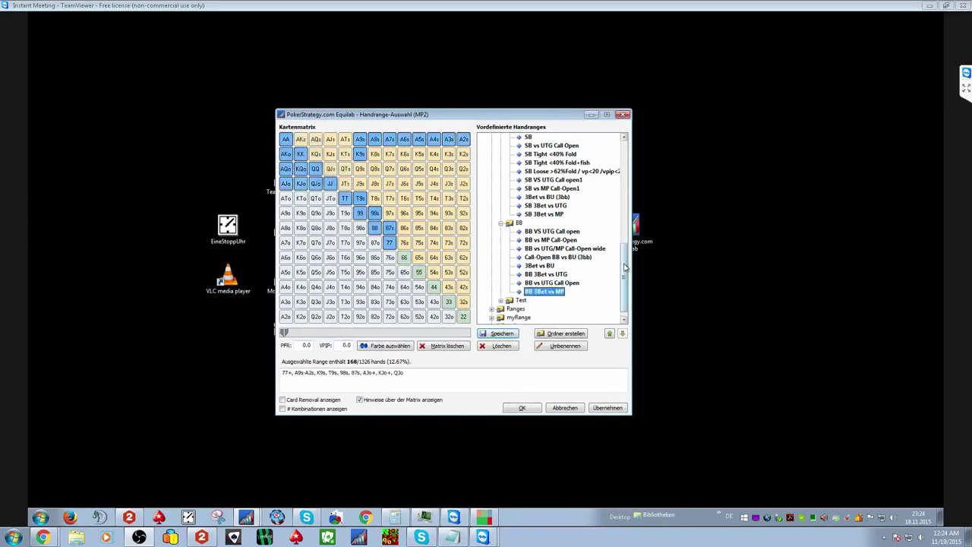
# Save a copy of the "CO vs UTG Call Open" range in the CO folder as "CO vs MP Call Open".
pyautogui.scroll(-1, 624, 268)
pyautogui.scroll(1, 509, 209)
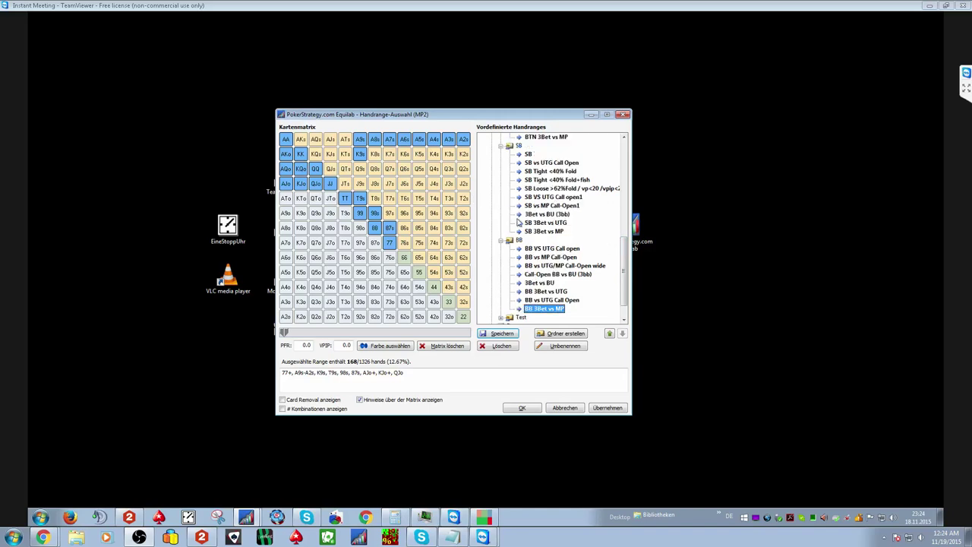
pyautogui.scroll(-1, 523, 231)
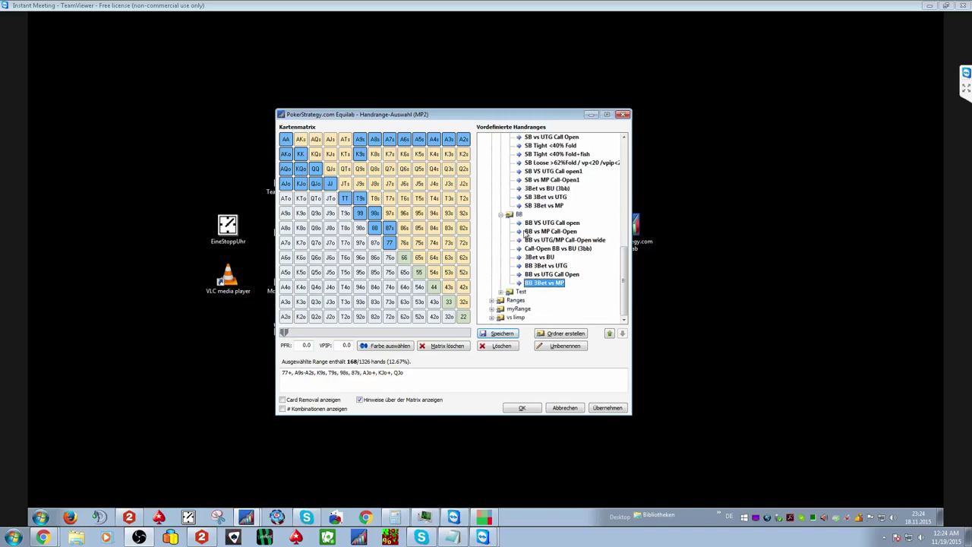
pyautogui.scroll(7, 524, 232)
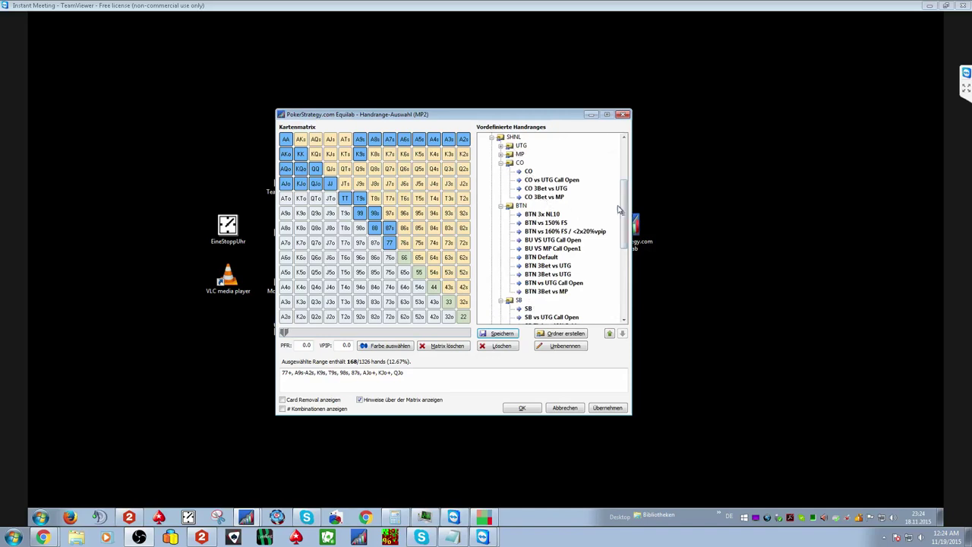
pyautogui.click(540, 182)
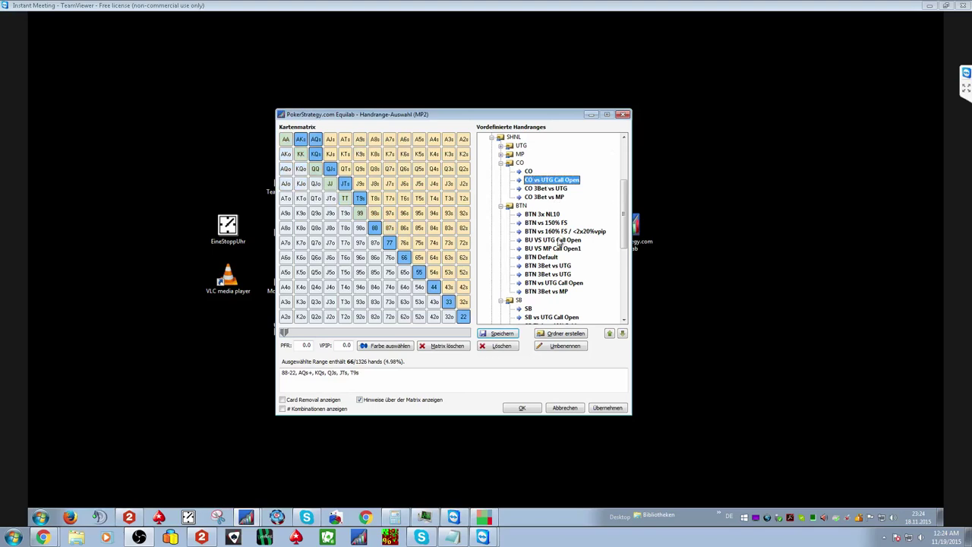
pyautogui.scroll(1, 560, 242)
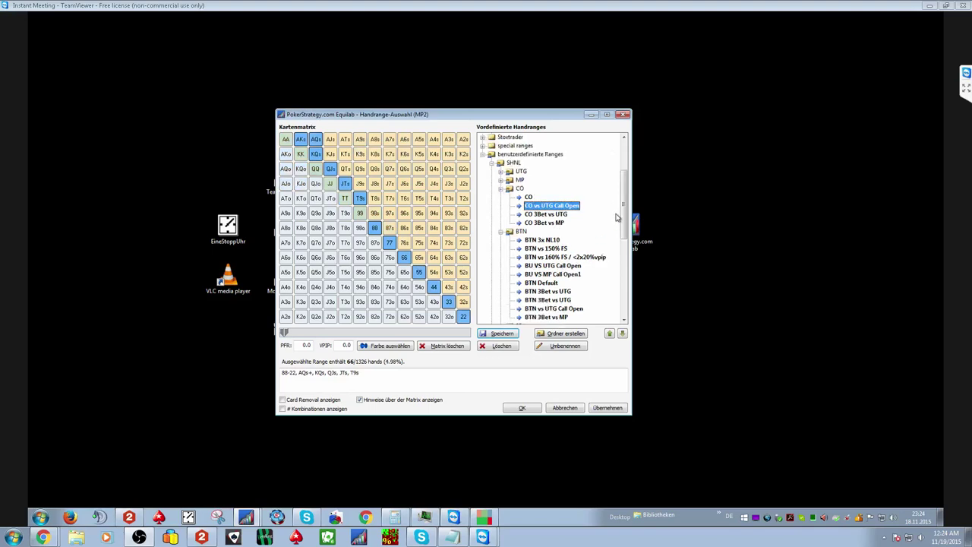
pyautogui.click(498, 335)
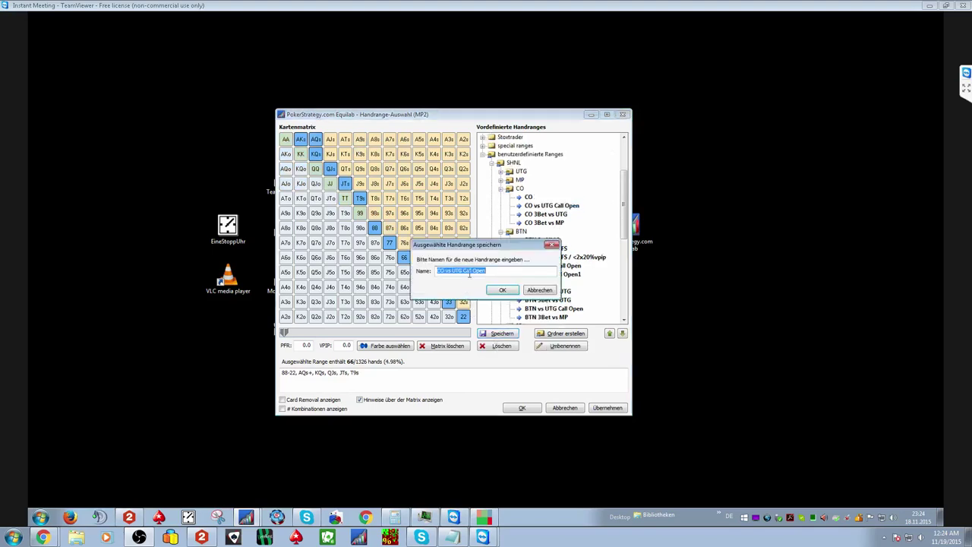
pyautogui.moveTo(462, 270); pyautogui.dragTo(449, 266)
pyautogui.write('MP')
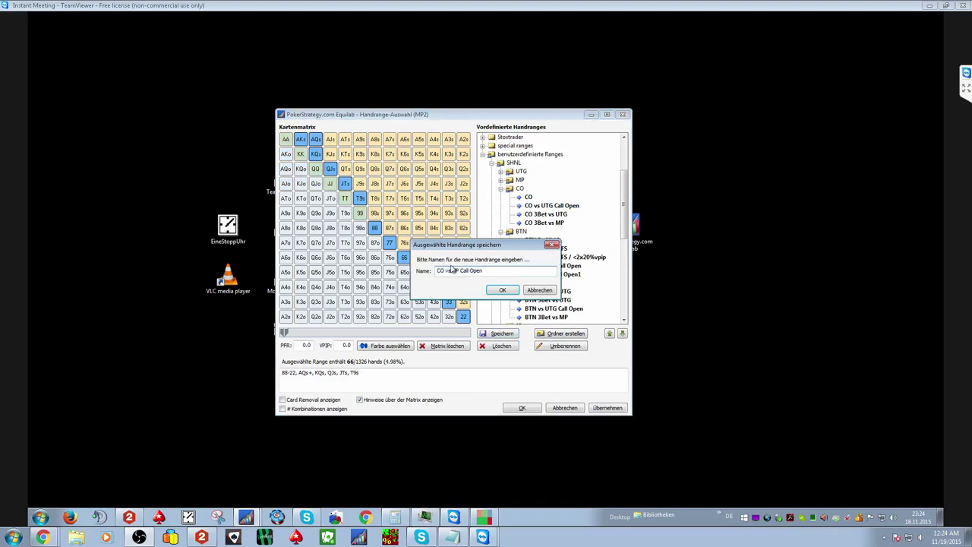
pyautogui.press('Return')
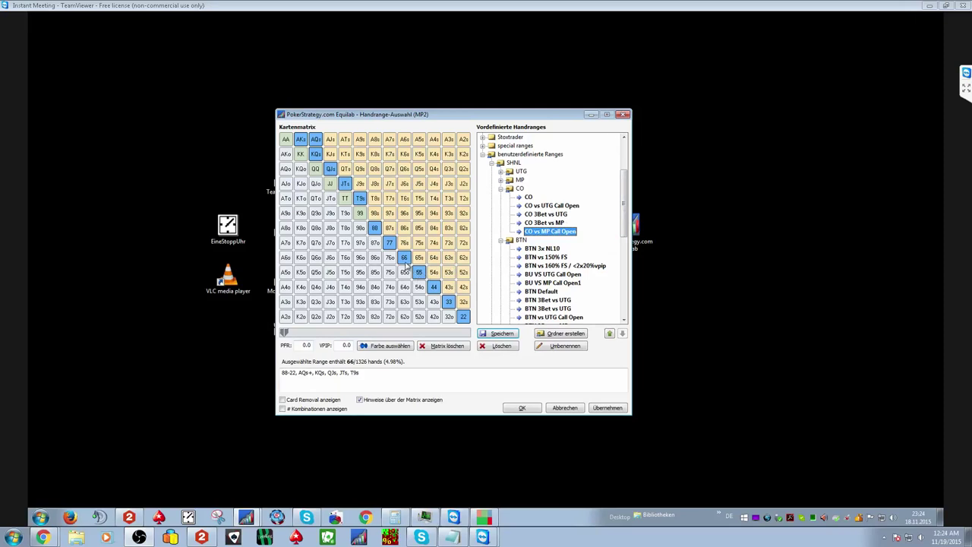
# Compare the CO 3Bet vs MP hands with those in CO vs MP Call Open.
pyautogui.click(554, 224)
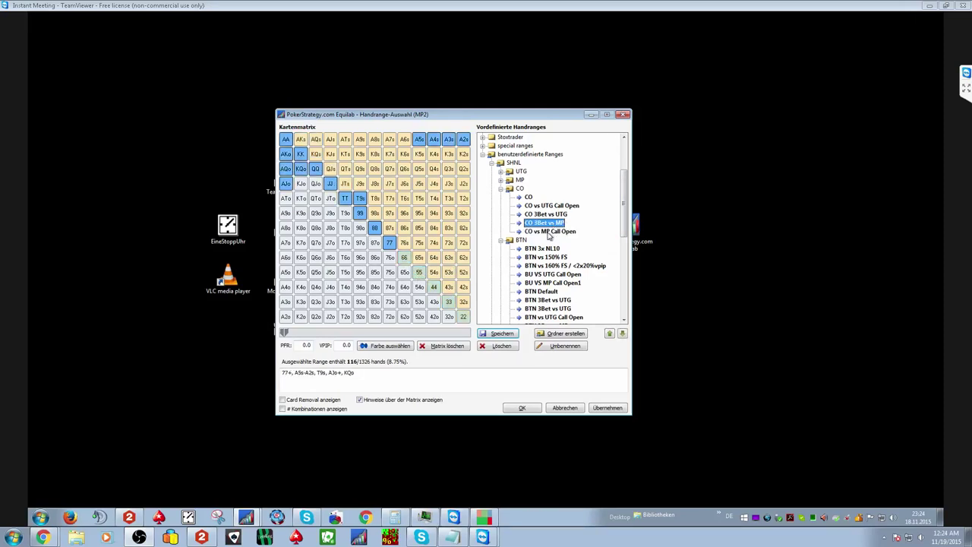
pyautogui.click(547, 232)
pyautogui.click(541, 223)
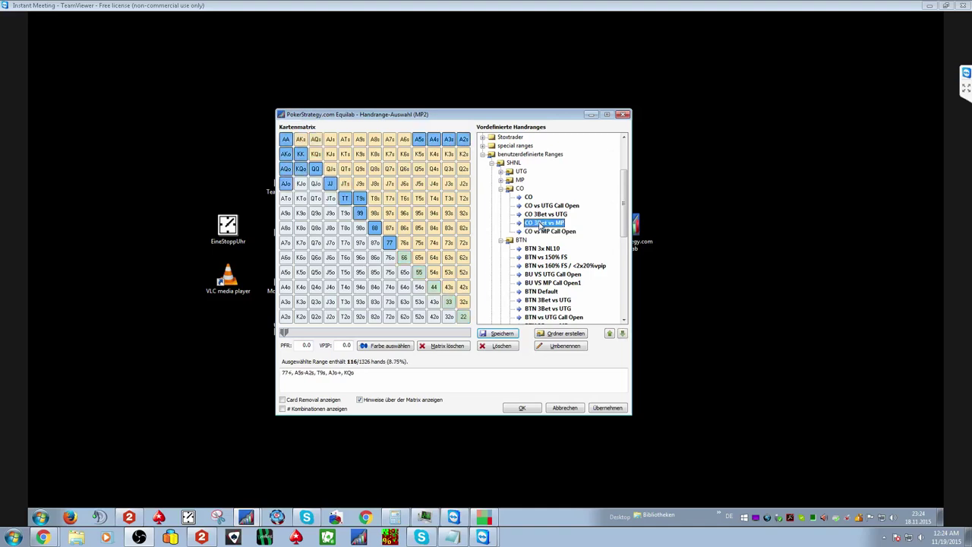
# Try adding the pairs 66 to 22 to the CO 3Bet vs MP selection, and deselect 55 to 22.
pyautogui.click(404, 257)
pyautogui.click(419, 272)
pyautogui.click(434, 287)
pyautogui.click(449, 302)
pyautogui.click(463, 316)
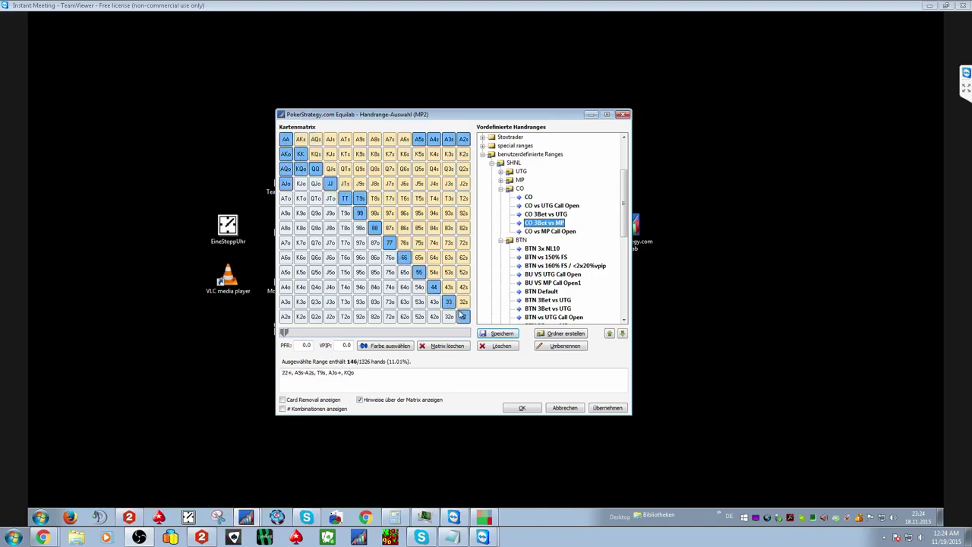
pyautogui.click(434, 302)
pyautogui.click(449, 301)
pyautogui.click(463, 316)
pyautogui.click(433, 302)
pyautogui.click(434, 286)
pyautogui.click(418, 271)
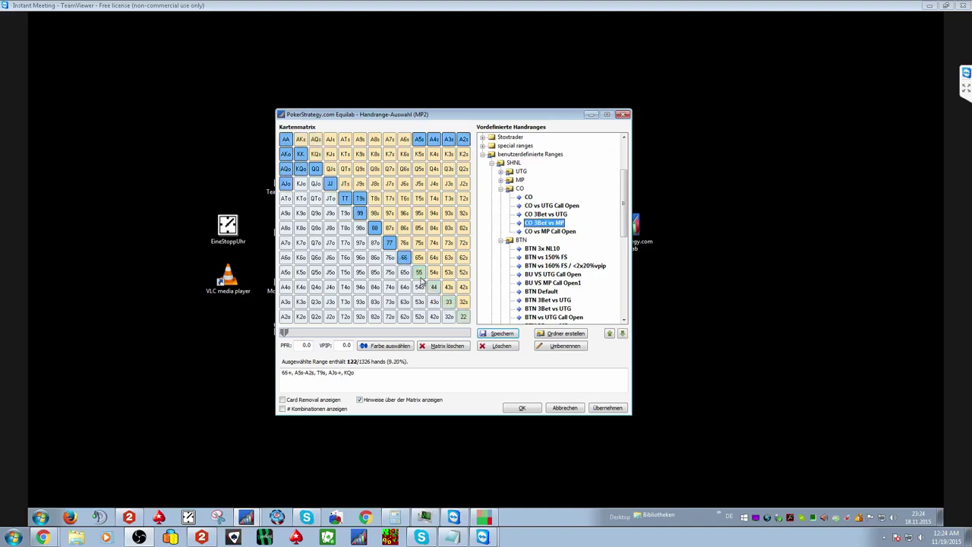
# Review CO vs MP Call Open against the stored CO 3Bet vs MP range once more.
pyautogui.click(541, 232)
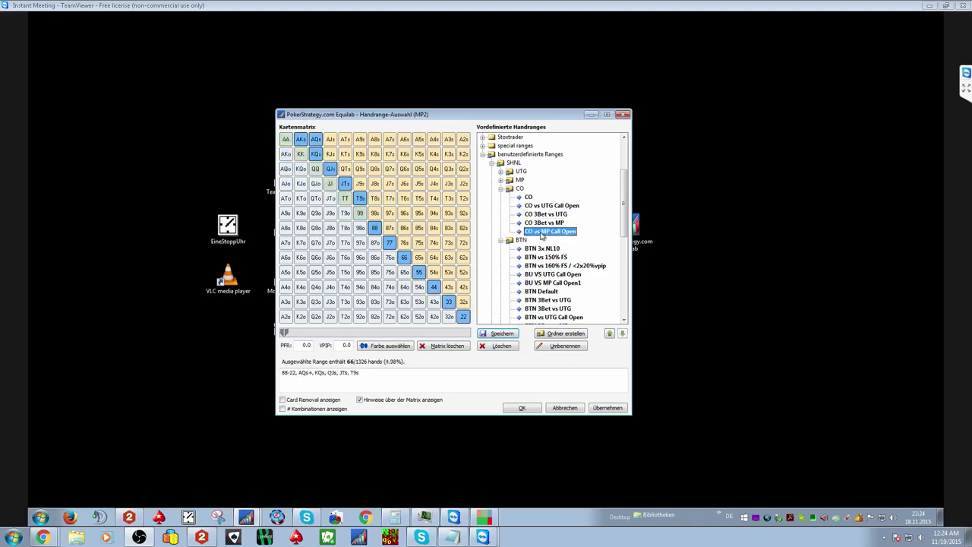
pyautogui.click(544, 223)
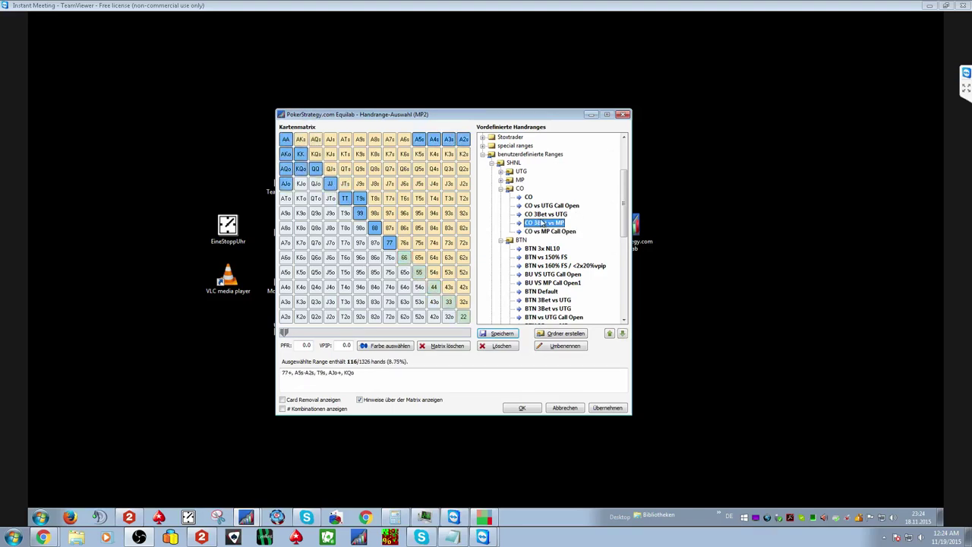
pyautogui.click(544, 232)
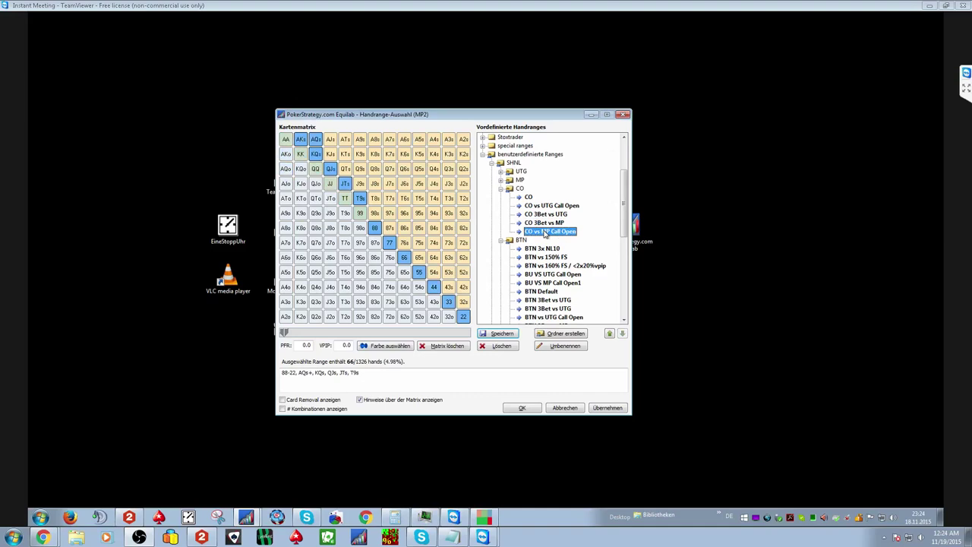
# Remove 88, 77 and T9s from the CO vs MP Call Open selection and add AJs and KJs.
pyautogui.click(537, 225)
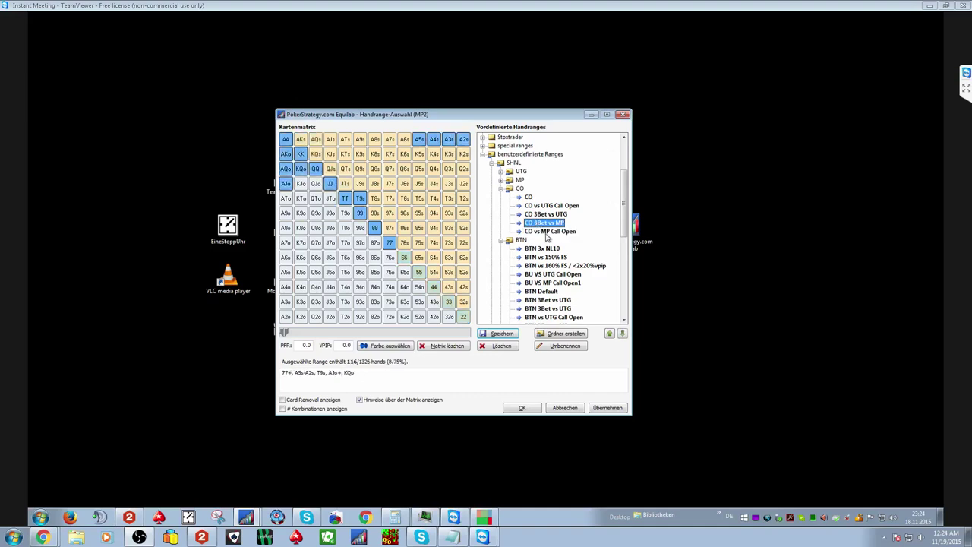
pyautogui.click(545, 233)
pyautogui.click(379, 232)
pyautogui.click(387, 240)
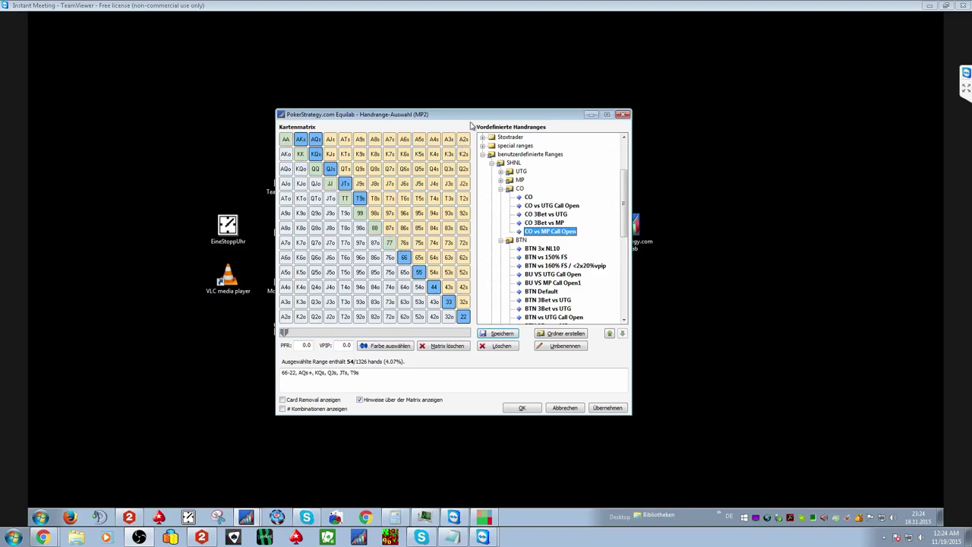
pyautogui.click(360, 199)
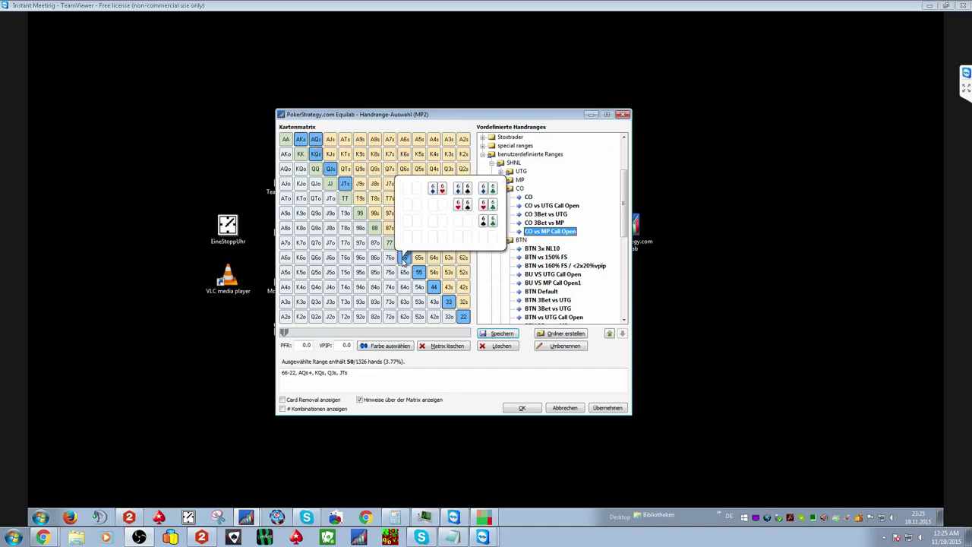
pyautogui.click(331, 140)
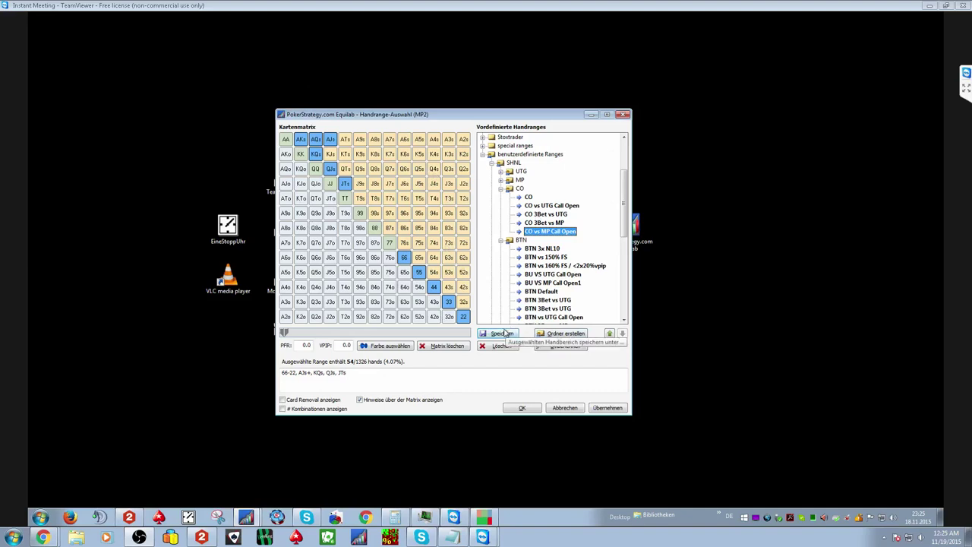
pyautogui.click(331, 154)
# Save the adjusted selection over the existing CO vs MP Call Open range.
pyautogui.click(498, 335)
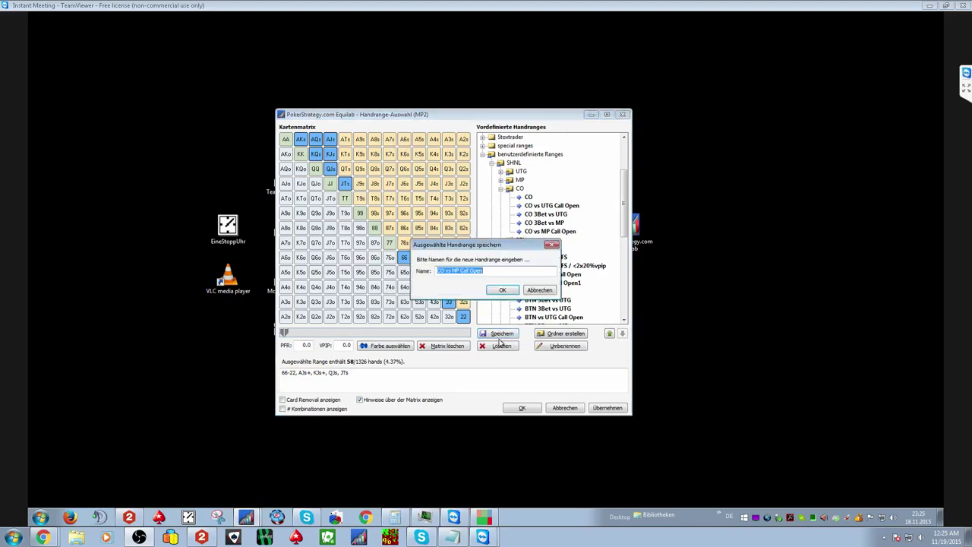
pyautogui.click(502, 291)
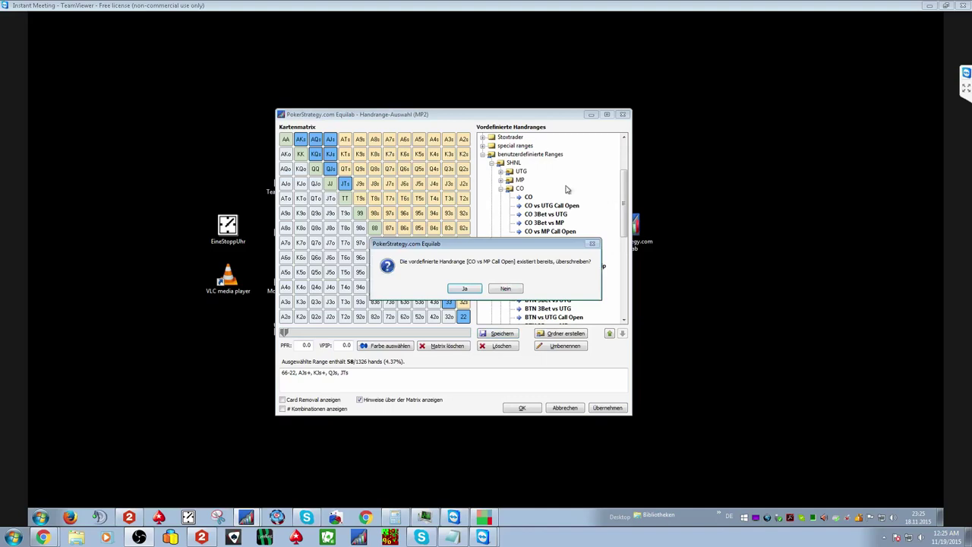
pyautogui.click(469, 298)
# Save a copy of CO vs MP Call Open as "BTN vs MP Call Open" and move it into the BTN folder.
pyautogui.scroll(-1, 617, 228)
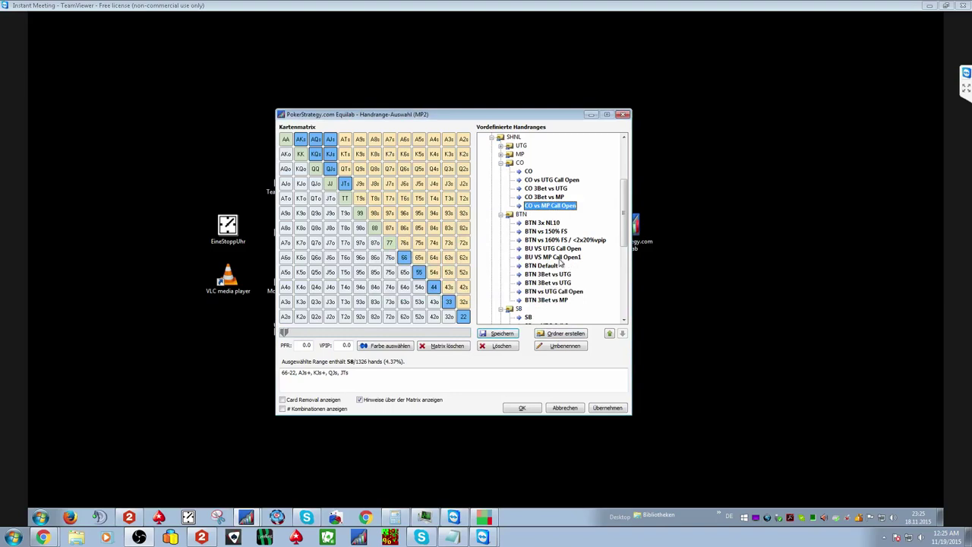
pyautogui.click(558, 257)
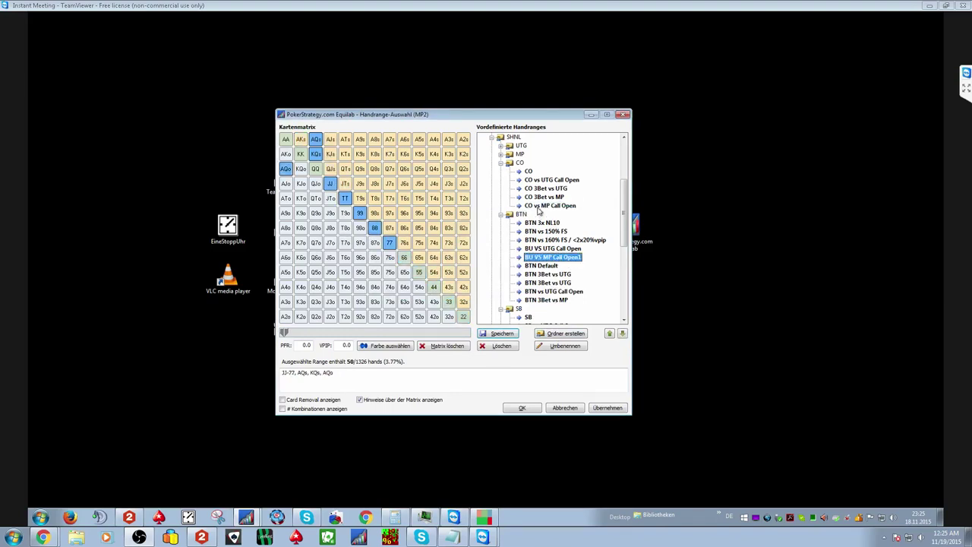
pyautogui.click(539, 210)
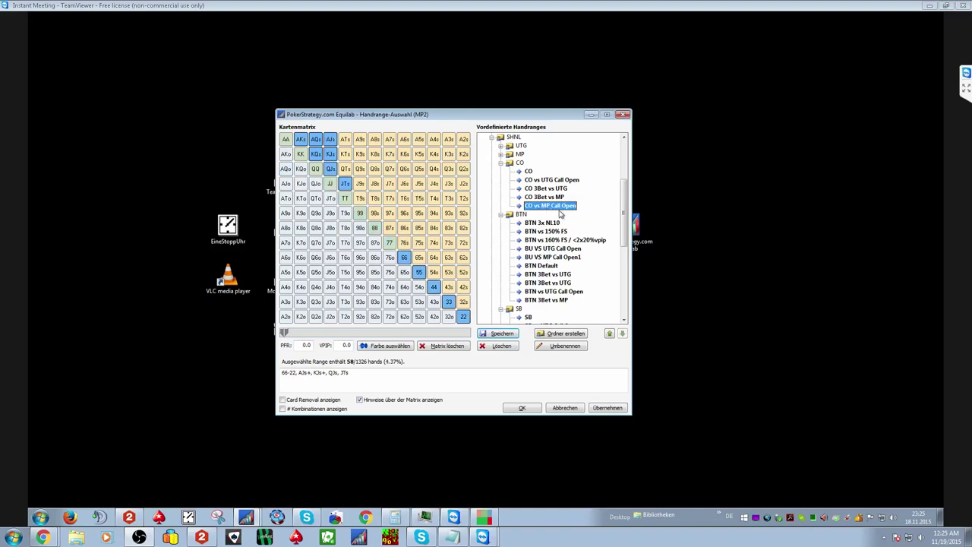
pyautogui.click(498, 333)
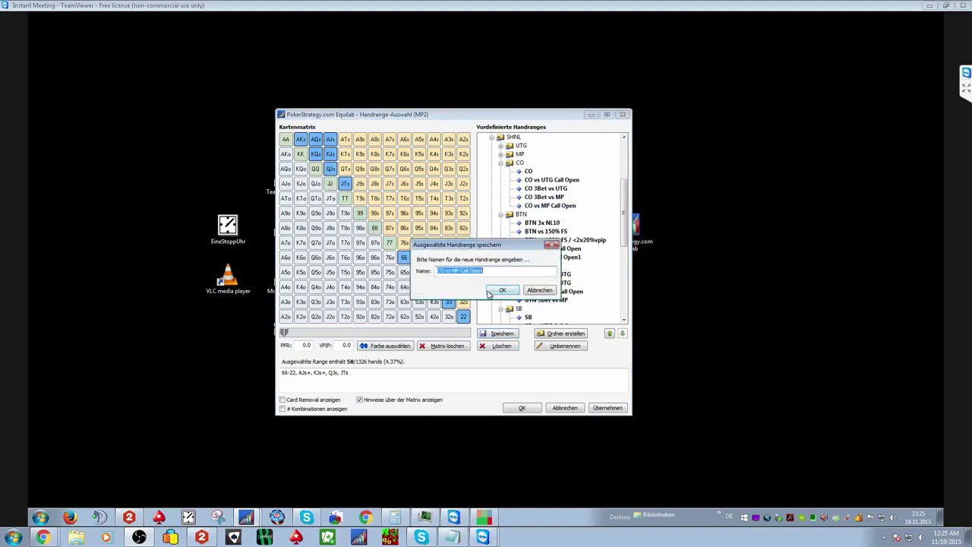
pyautogui.click(443, 271)
pyautogui.moveTo(443, 271); pyautogui.dragTo(418, 264)
pyautogui.write('BTN')
pyautogui.press('Return')
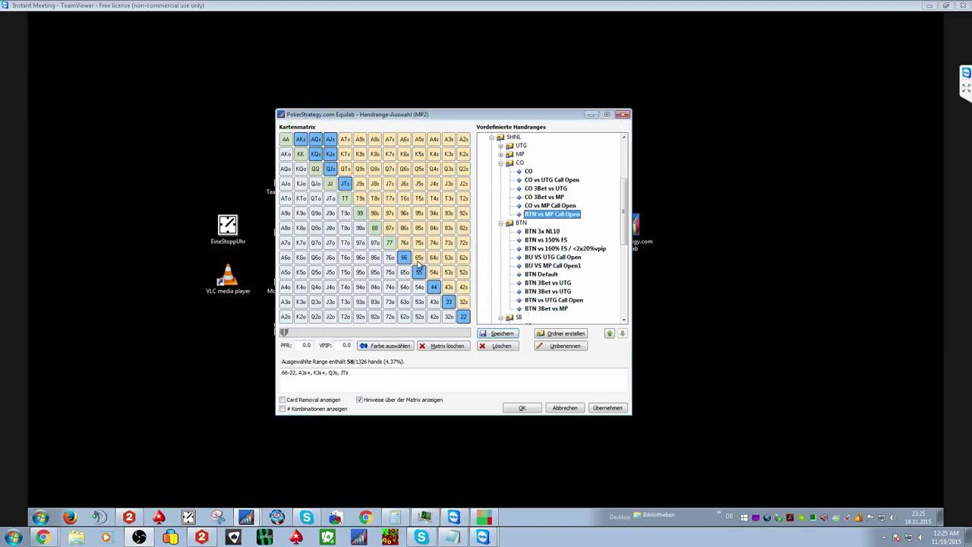
pyautogui.moveTo(544, 216); pyautogui.dragTo(507, 226)
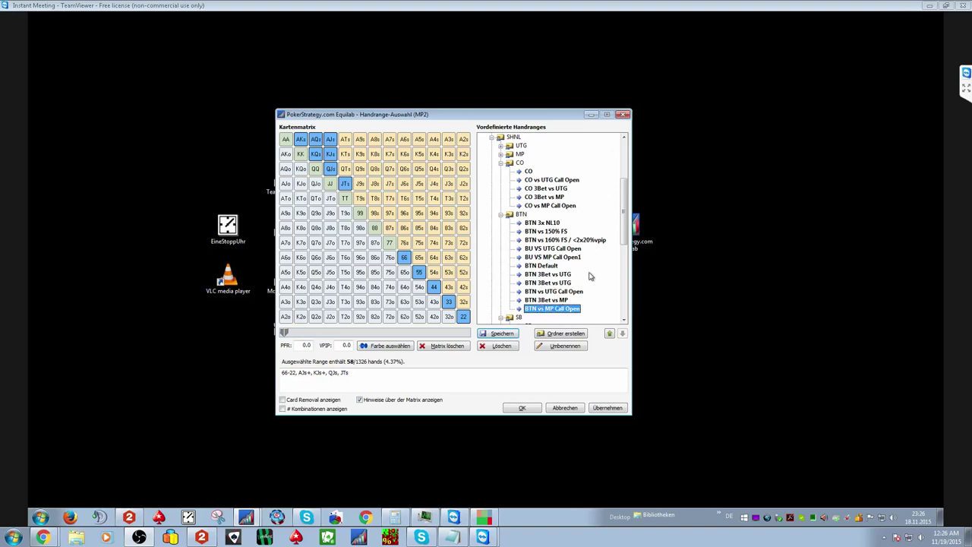
# Delete the BU VS MP Call Open1 range from the BTN folder and collapse the CO folder.
pyautogui.click(553, 260)
pyautogui.click(495, 349)
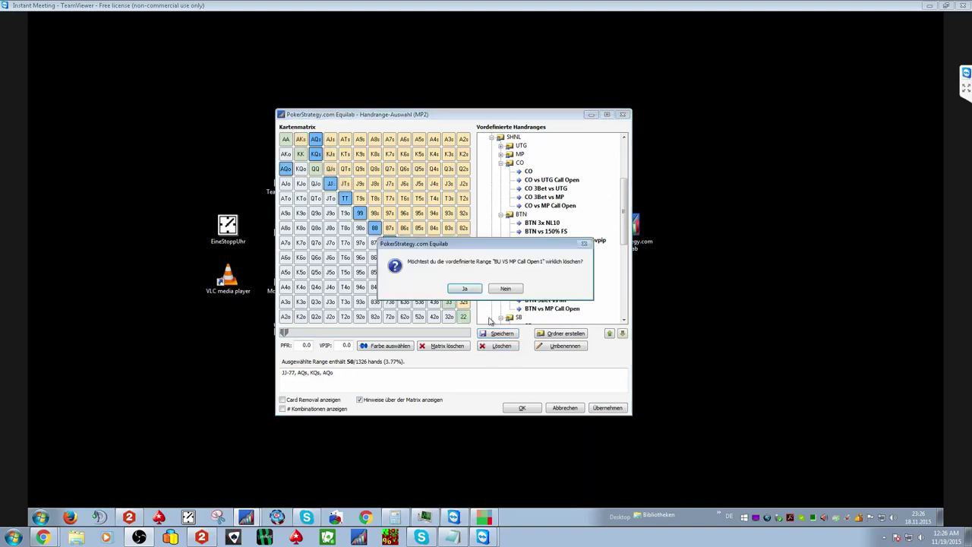
pyautogui.click(471, 300)
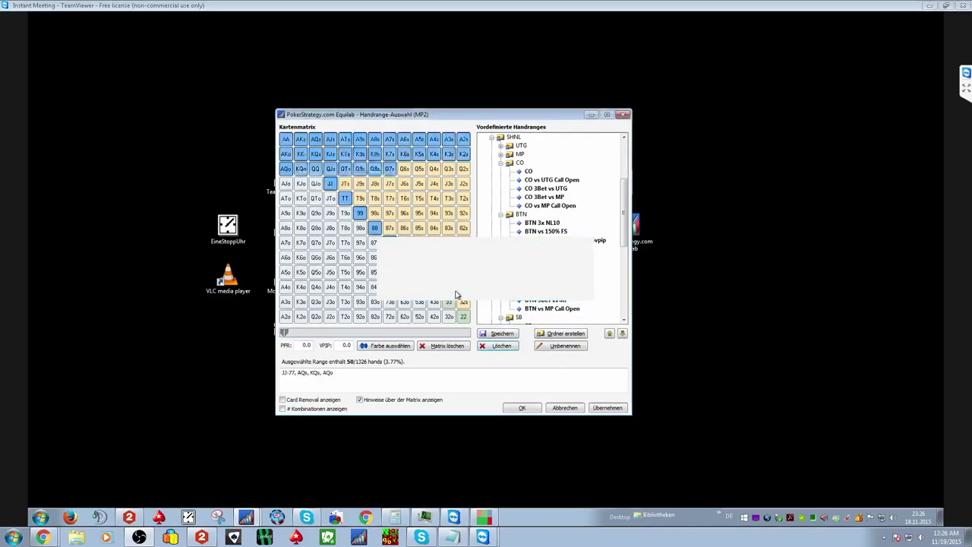
pyautogui.click(502, 215)
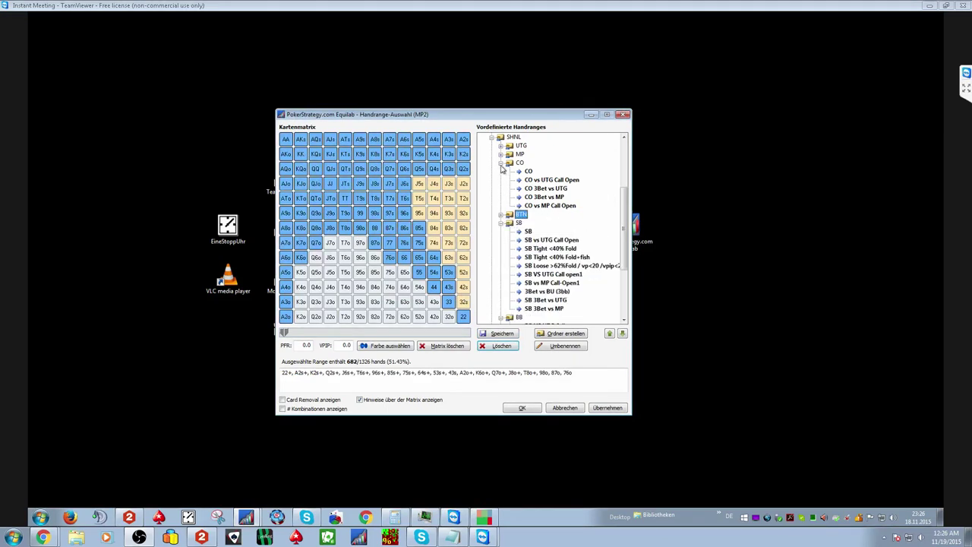
pyautogui.click(501, 163)
pyautogui.click(501, 173)
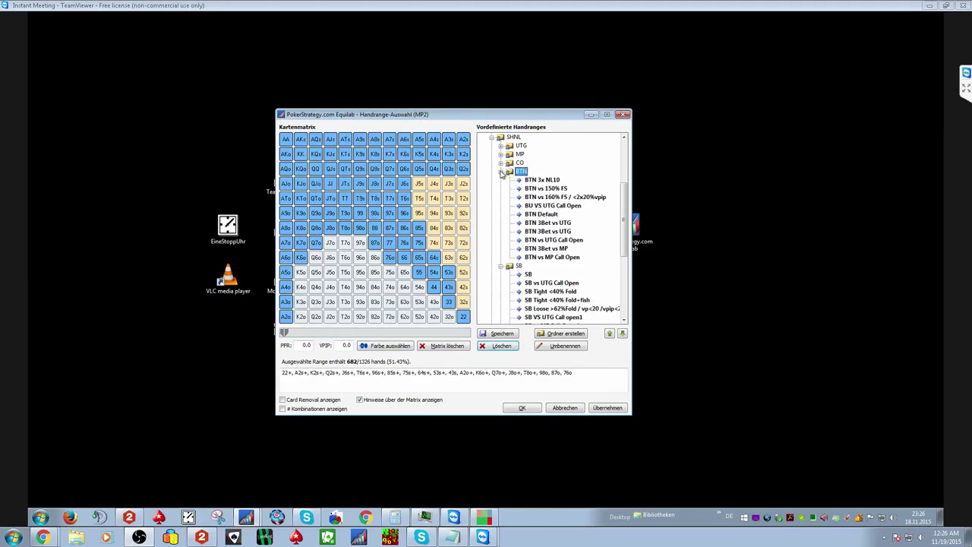
# Save a copy of BTN vs MP Call Open as "SB vs MP Call Open" and move it into the SB folder.
pyautogui.click(551, 258)
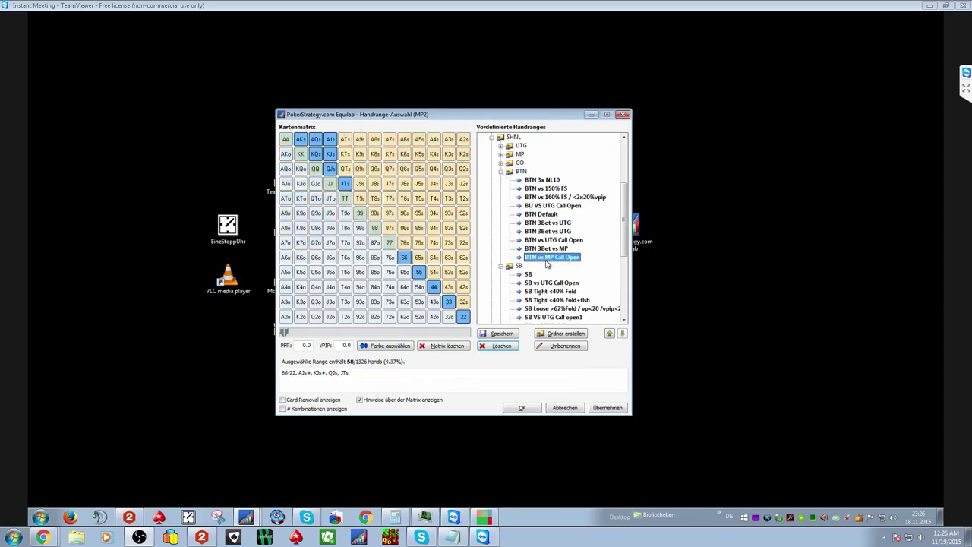
pyautogui.click(498, 334)
pyautogui.press('Home')
pyautogui.hotkey('shift', 'Right')
pyautogui.hotkey('shift', 'Right')
pyautogui.hotkey('shift', 'Right')
pyautogui.write('S')
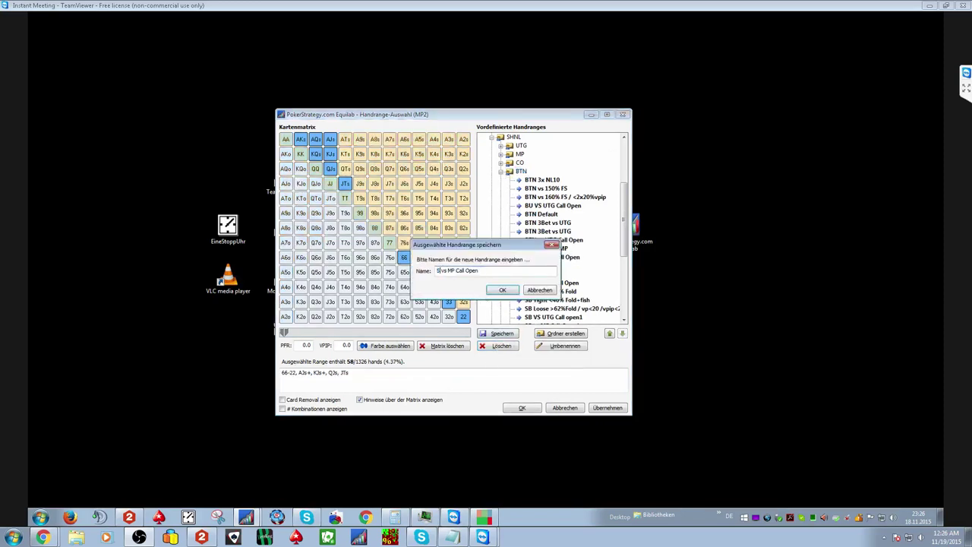
pyautogui.write('B')
pyautogui.click(502, 290)
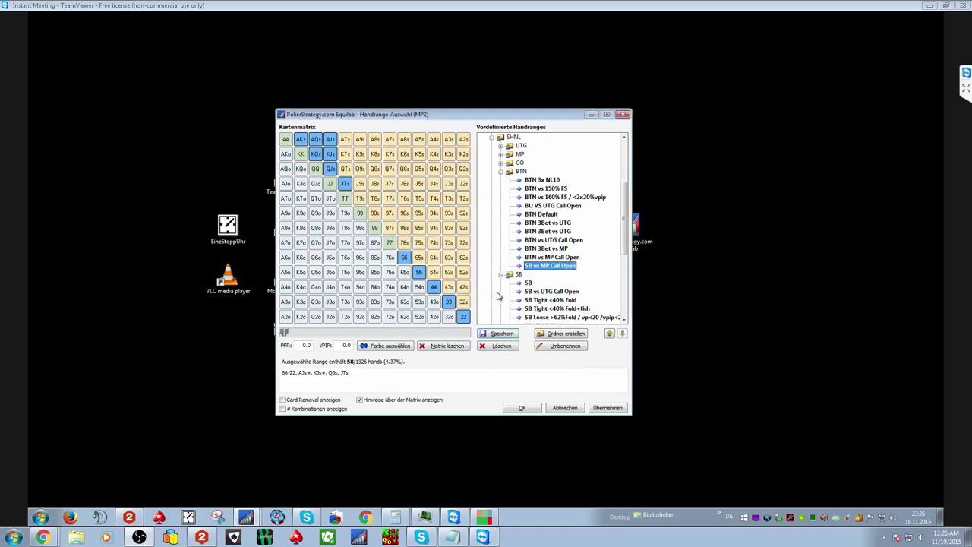
pyautogui.moveTo(530, 268); pyautogui.dragTo(520, 275)
# Save a copy of SB vs MP Call Open as "BB vs MP Call Open" in the BB folder.
pyautogui.scroll(-1, 579, 279)
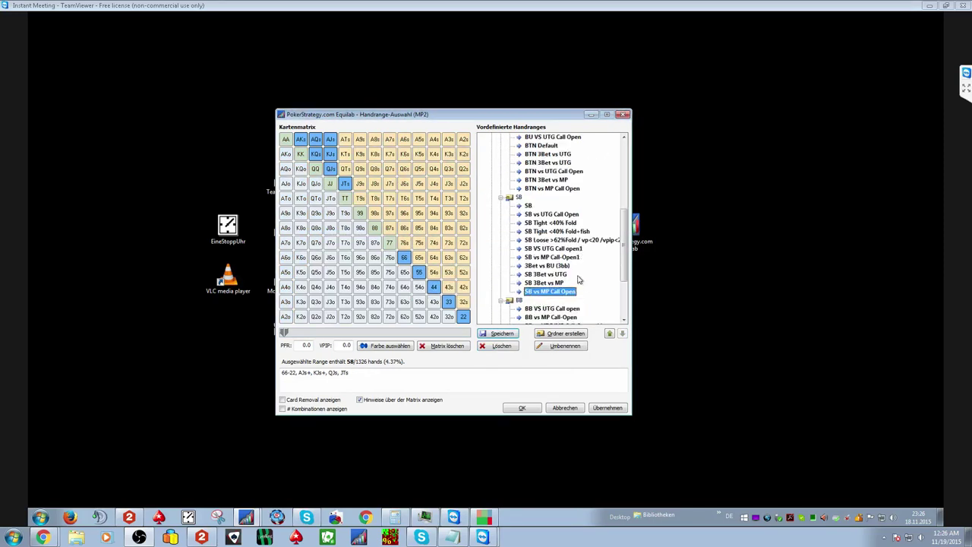
pyautogui.scroll(-3, 579, 280)
pyautogui.scroll(1, 590, 267)
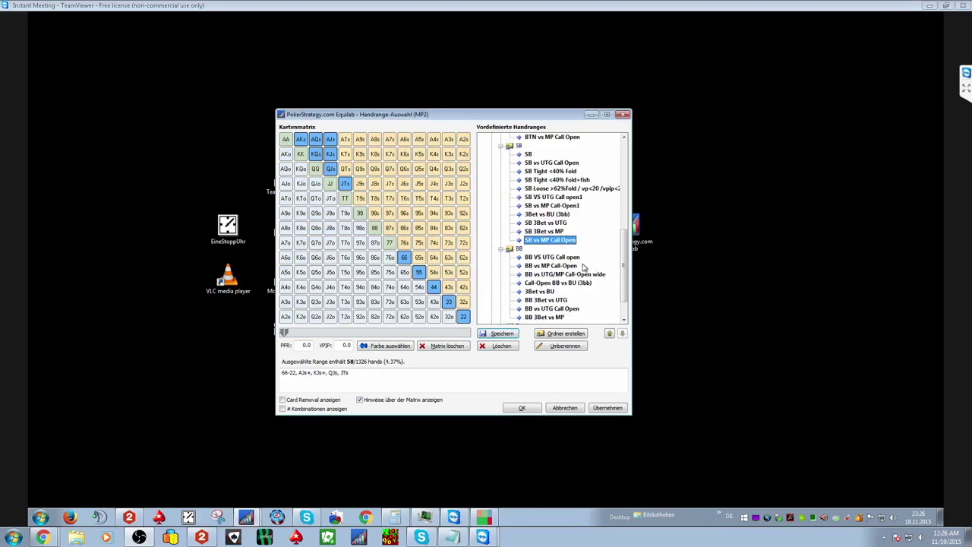
pyautogui.scroll(-1, 573, 256)
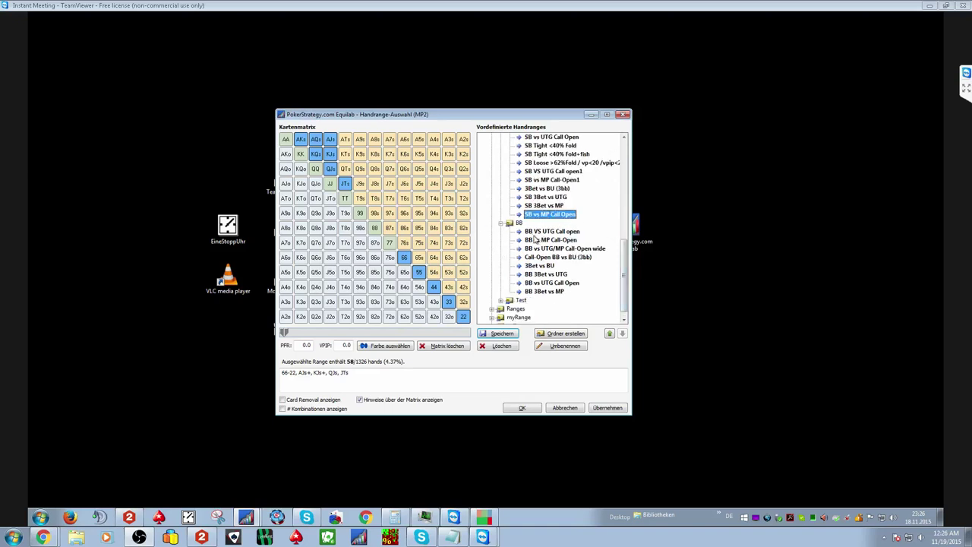
pyautogui.click(499, 333)
pyautogui.click(442, 270)
pyautogui.press('BackSpace')
pyautogui.write('BB vs MP Call Open')
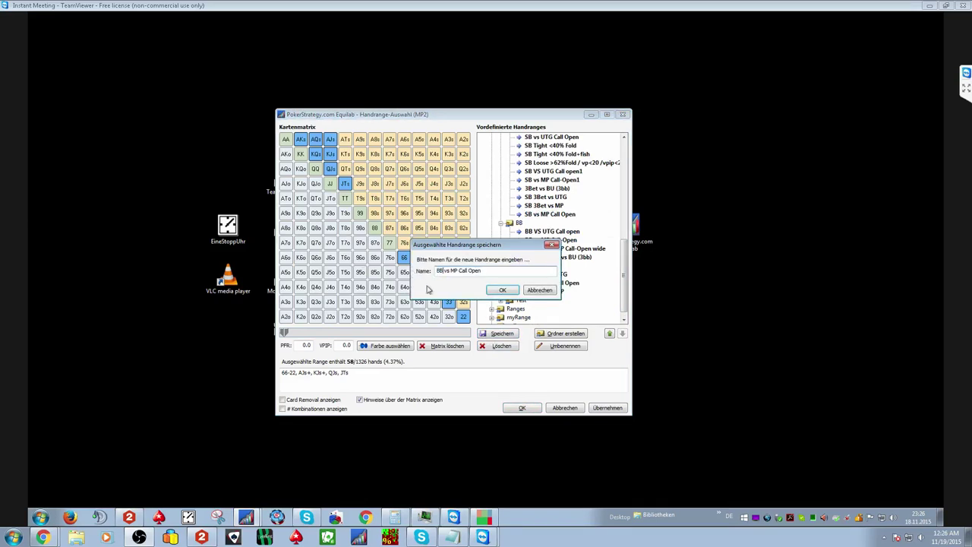
pyautogui.click(497, 290)
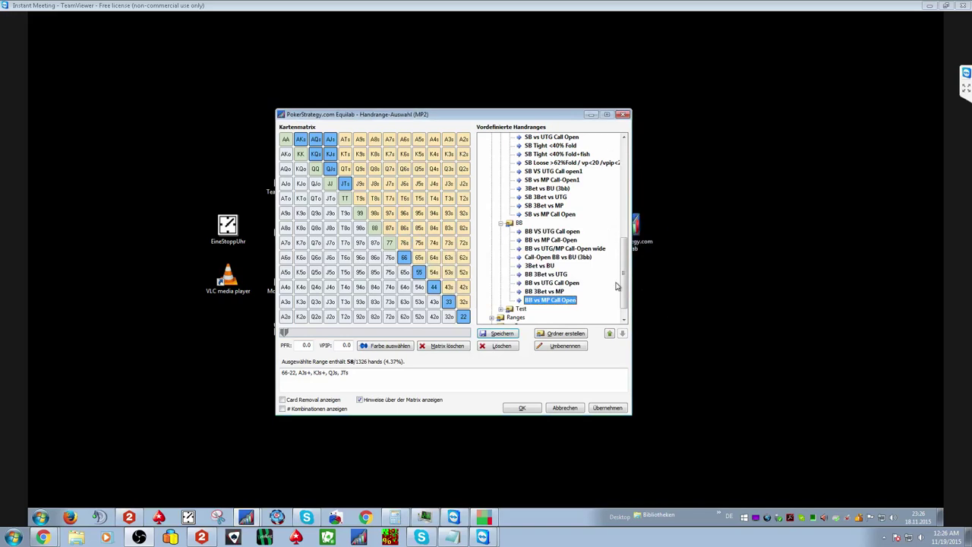
pyautogui.click(360, 198)
pyautogui.click(360, 199)
pyautogui.click(375, 214)
# Extend the BB vs MP Call Open selection with 76s, 65s, ATs to A2s, KTs, K9s and QTs.
pyautogui.click(544, 293)
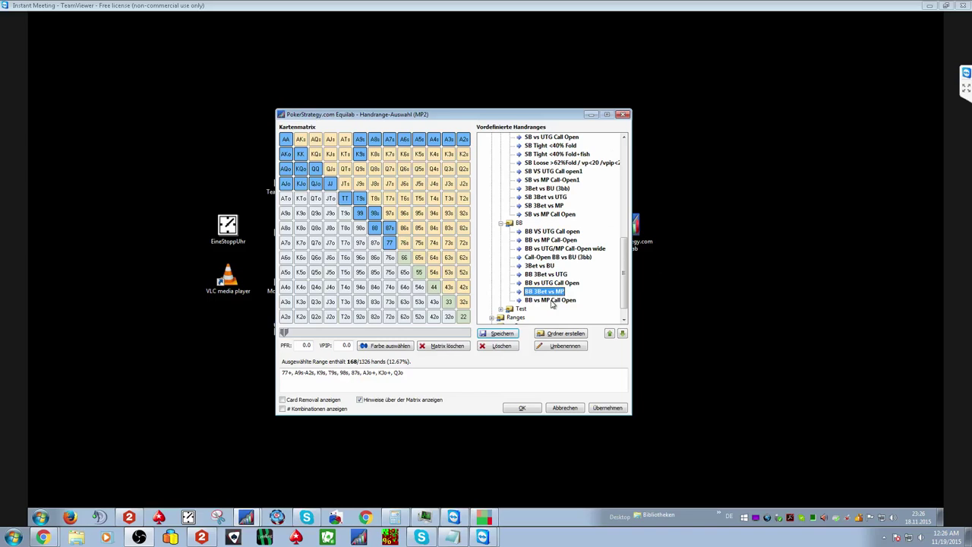
pyautogui.click(552, 302)
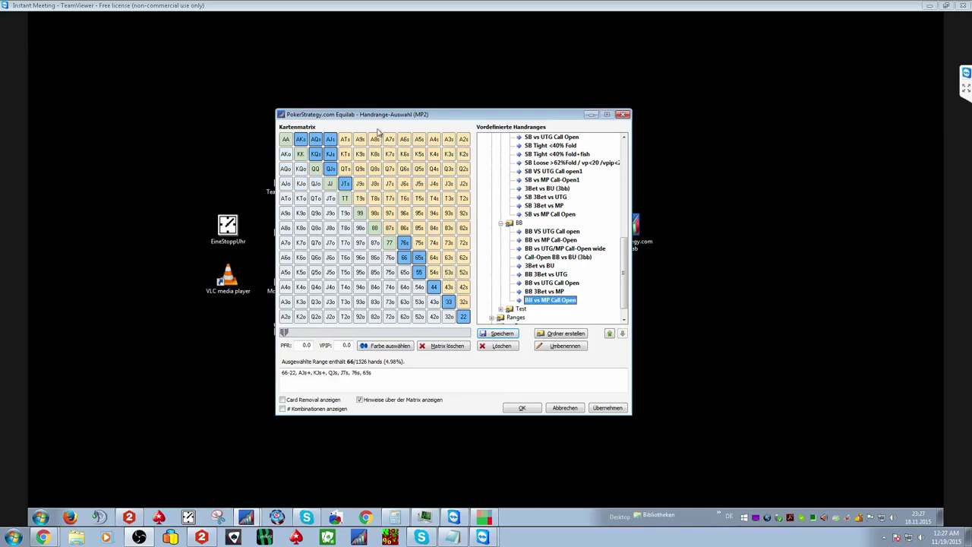
pyautogui.moveTo(348, 140); pyautogui.dragTo(465, 139)
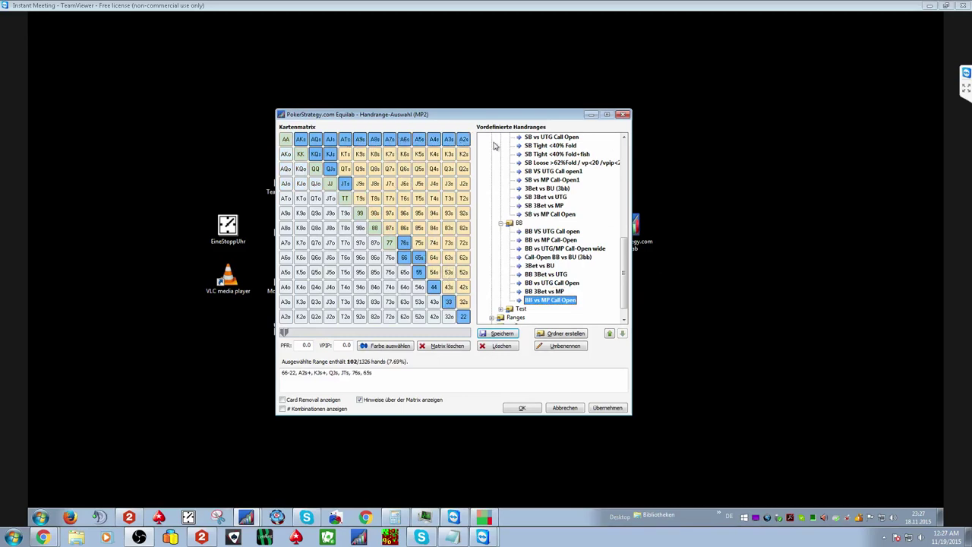
pyautogui.moveTo(348, 155); pyautogui.dragTo(347, 170)
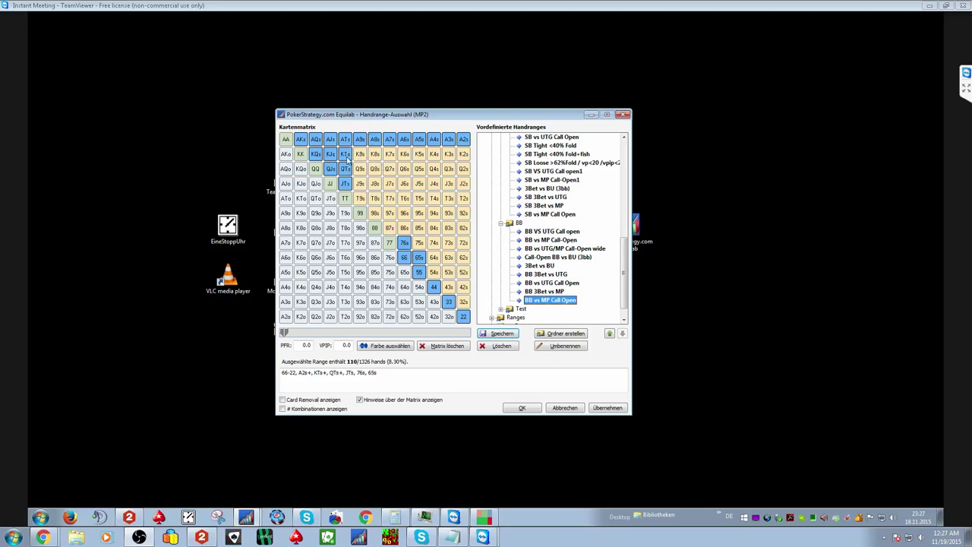
pyautogui.click(360, 154)
# Save the extended selection over the existing BB vs MP Call Open range.
pyautogui.click(498, 334)
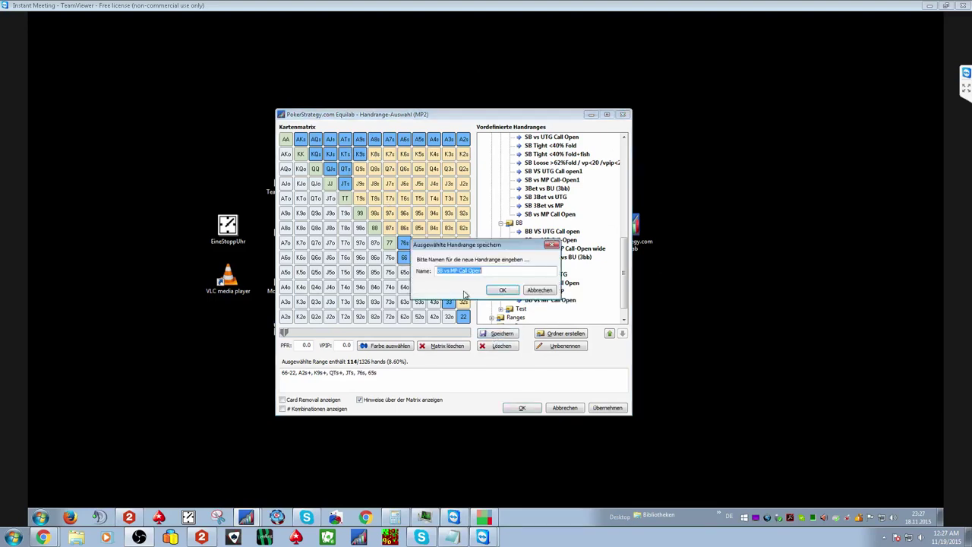
pyautogui.click(500, 290)
pyautogui.click(490, 286)
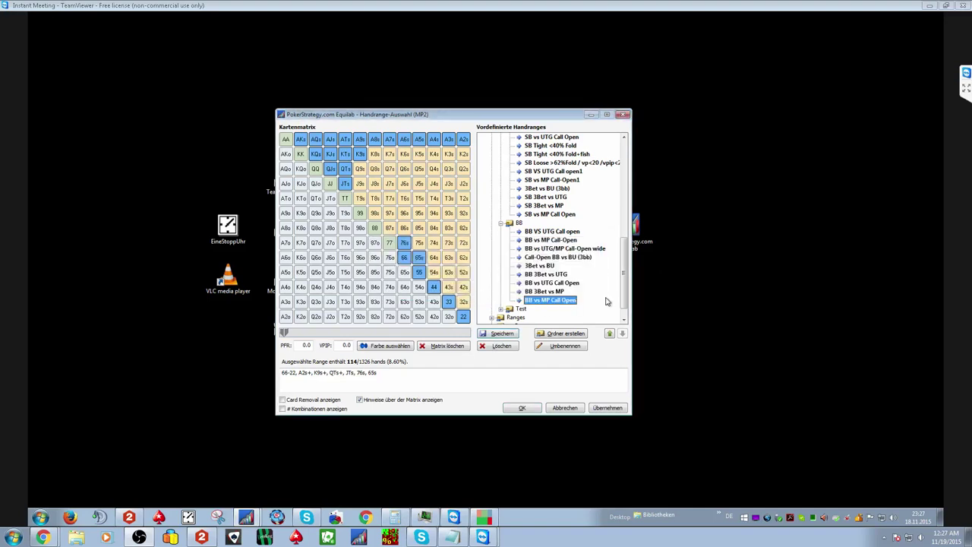
# Collapse the BB, SB and BTN folders in the SHNL range tree.
pyautogui.scroll(-1, 625, 269)
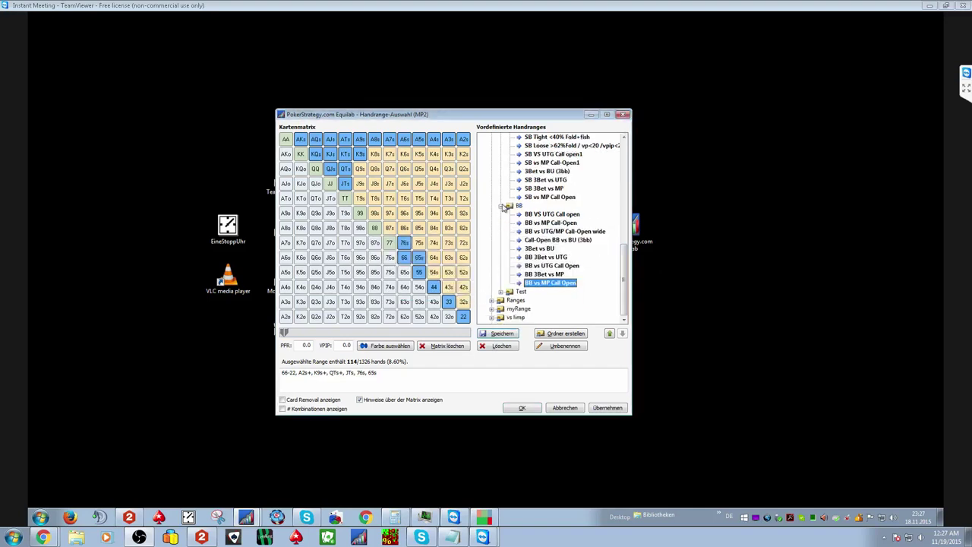
pyautogui.click(500, 206)
pyautogui.click(501, 185)
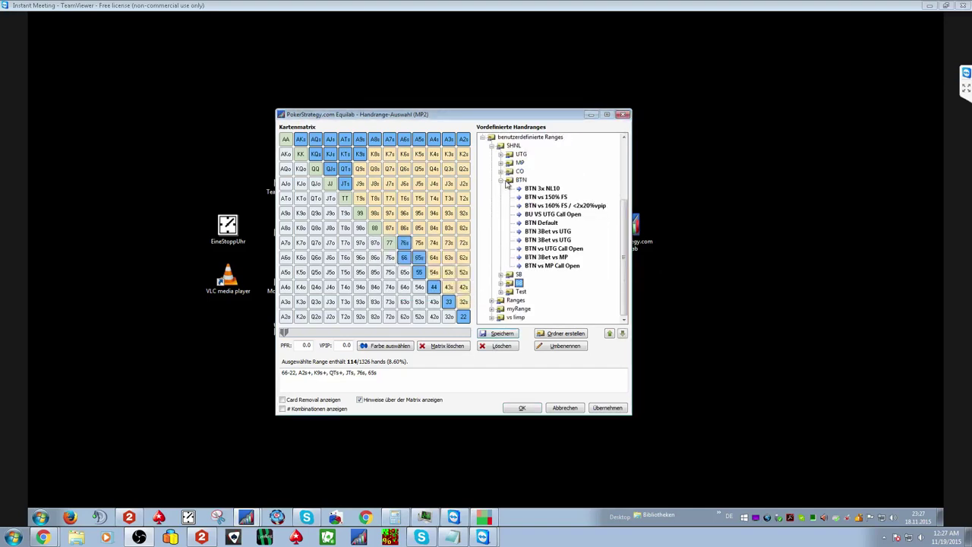
pyautogui.click(501, 180)
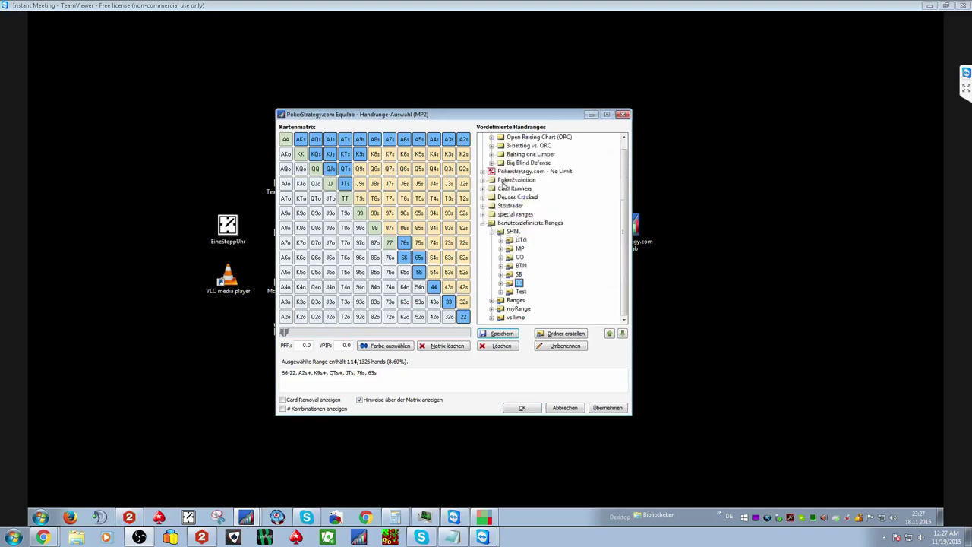
# Reopen the BB folder and remove AKs from the current call-open selection.
pyautogui.click(501, 257)
pyautogui.click(501, 258)
pyautogui.click(501, 283)
pyautogui.scroll(-3, 570, 266)
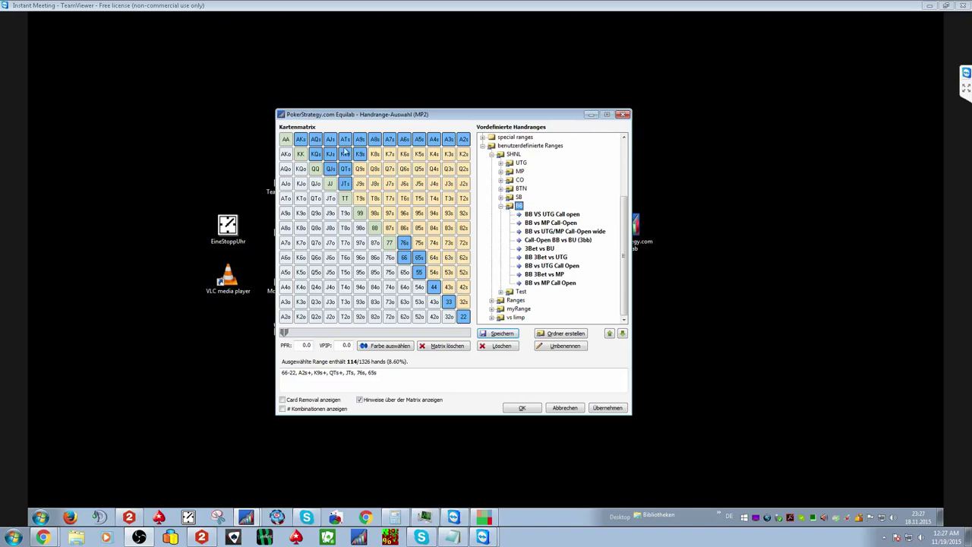
pyautogui.click(301, 139)
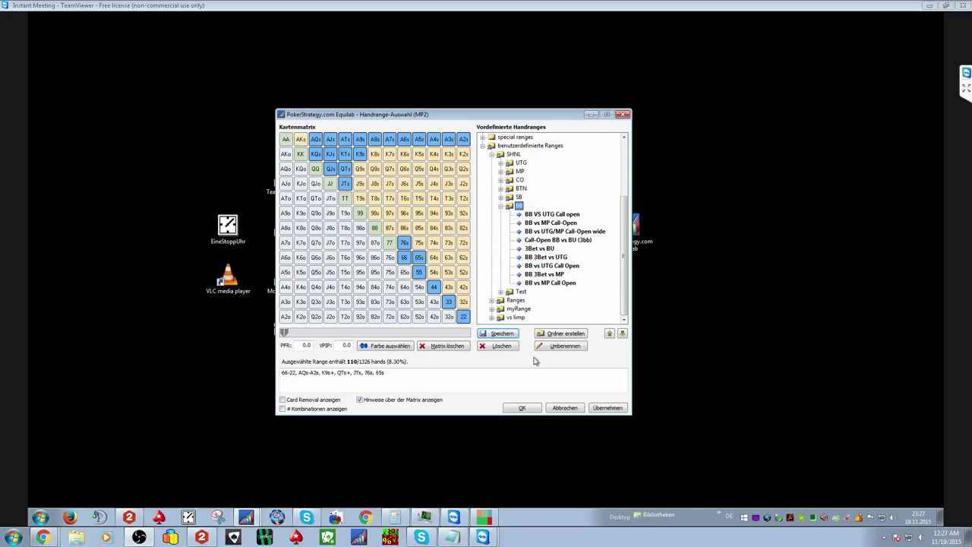
# Remove AKs from the BB vs MP Call Open range and overwrite the saved range.
pyautogui.click(551, 283)
pyautogui.click(301, 139)
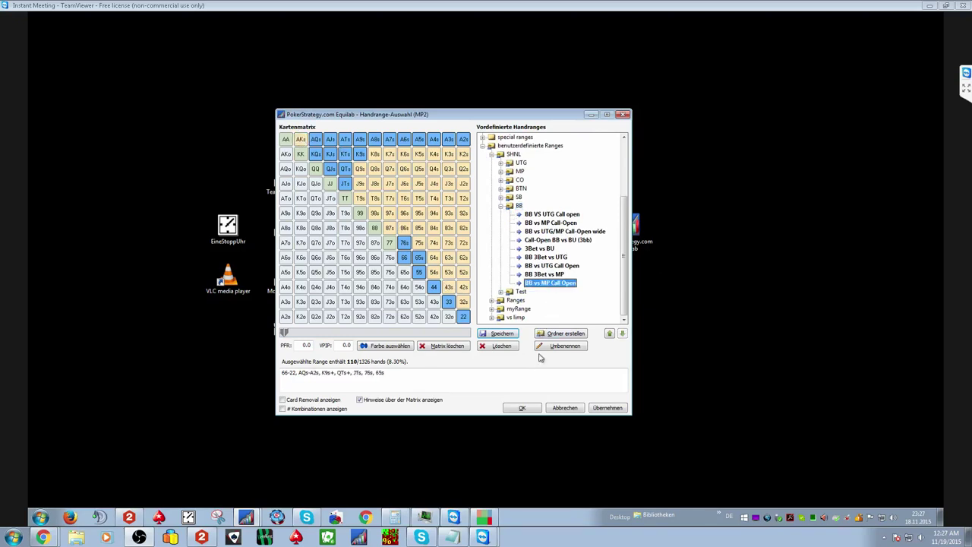
pyautogui.click(501, 334)
pyautogui.click(501, 291)
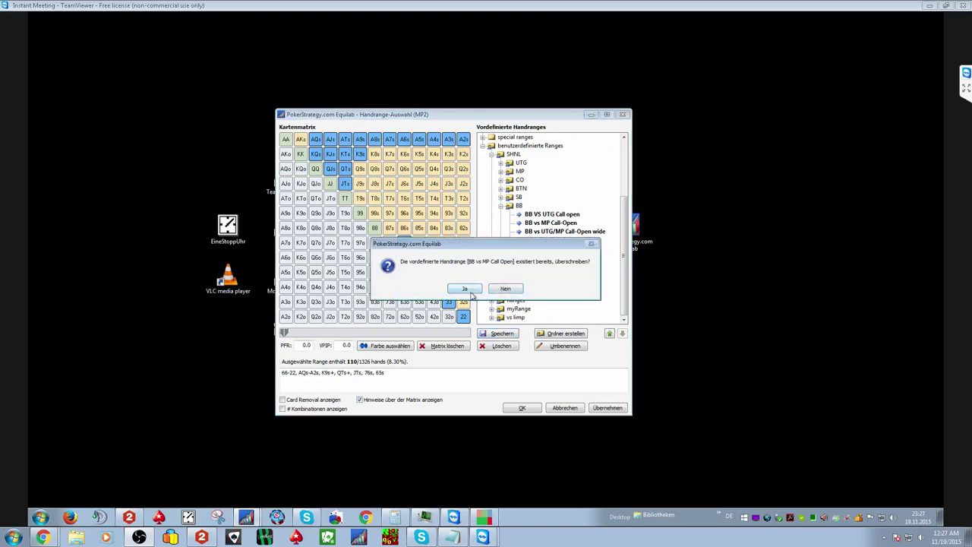
pyautogui.click(469, 285)
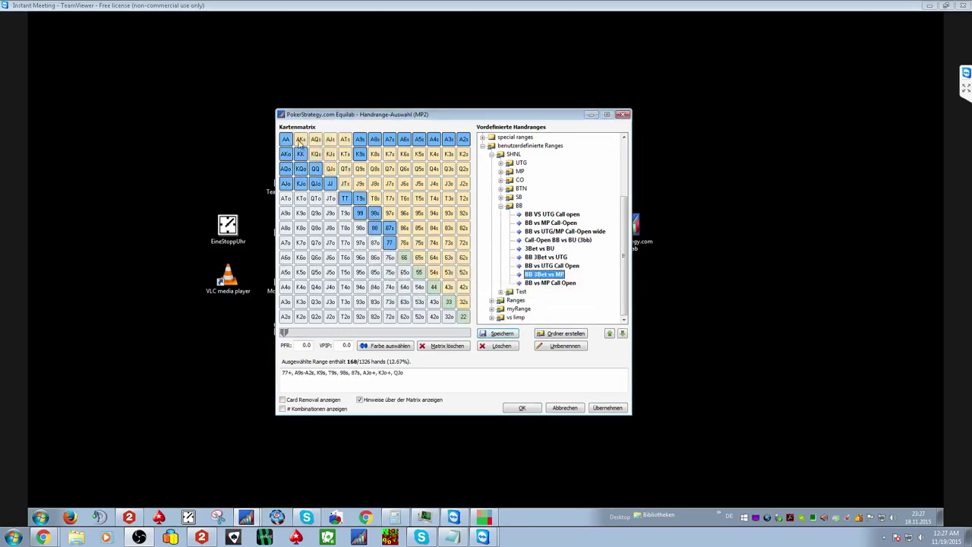
# Add AKs to the BB 3Bet vs MP range and overwrite the saved range.
pyautogui.click(301, 141)
pyautogui.click(502, 334)
pyautogui.click(501, 292)
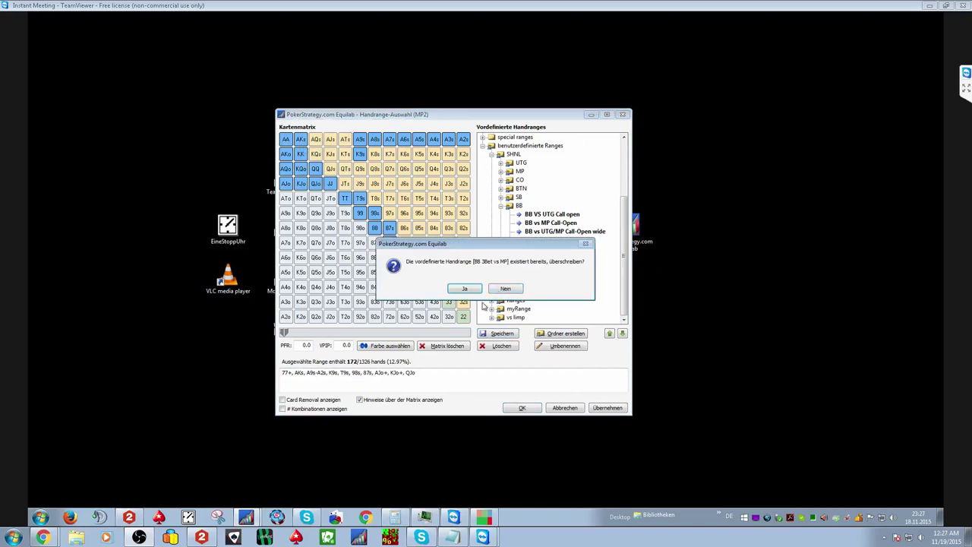
pyautogui.click(464, 286)
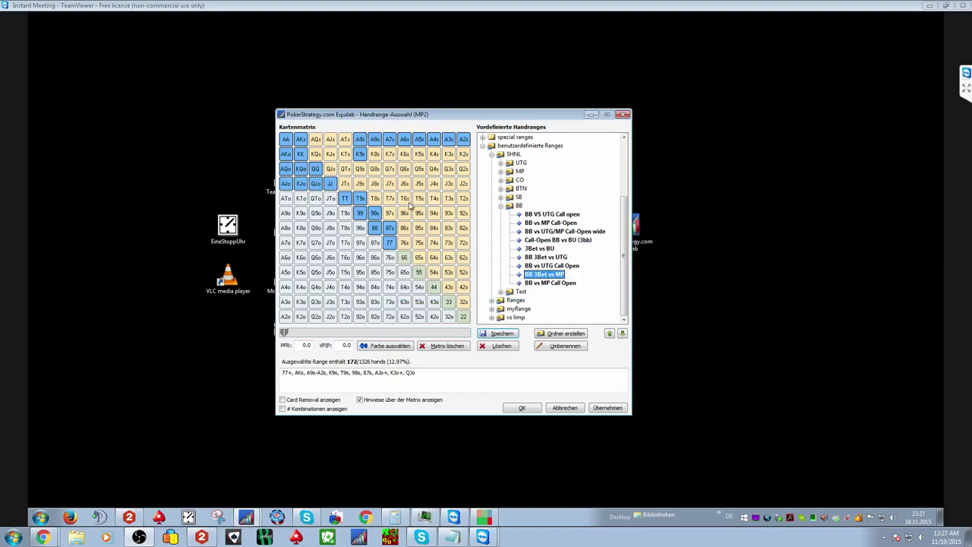
# Add AKs to the SB 3Bet vs MP range and overwrite the saved range.
pyautogui.click(501, 196)
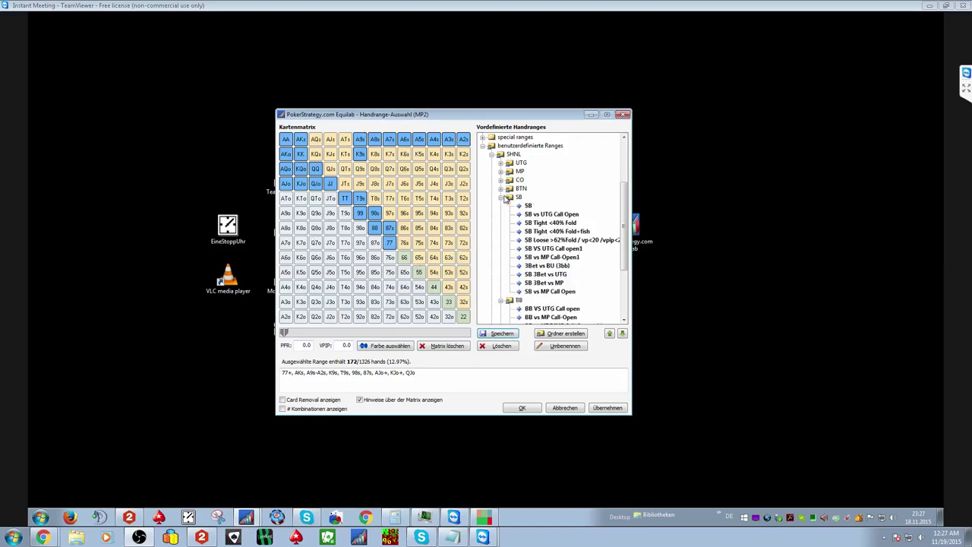
pyautogui.click(552, 284)
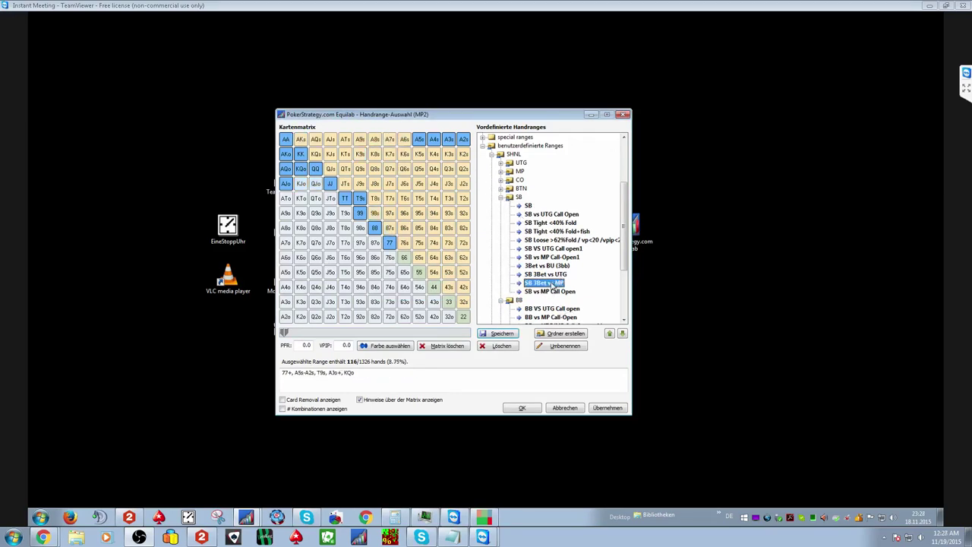
pyautogui.click(301, 139)
pyautogui.click(490, 334)
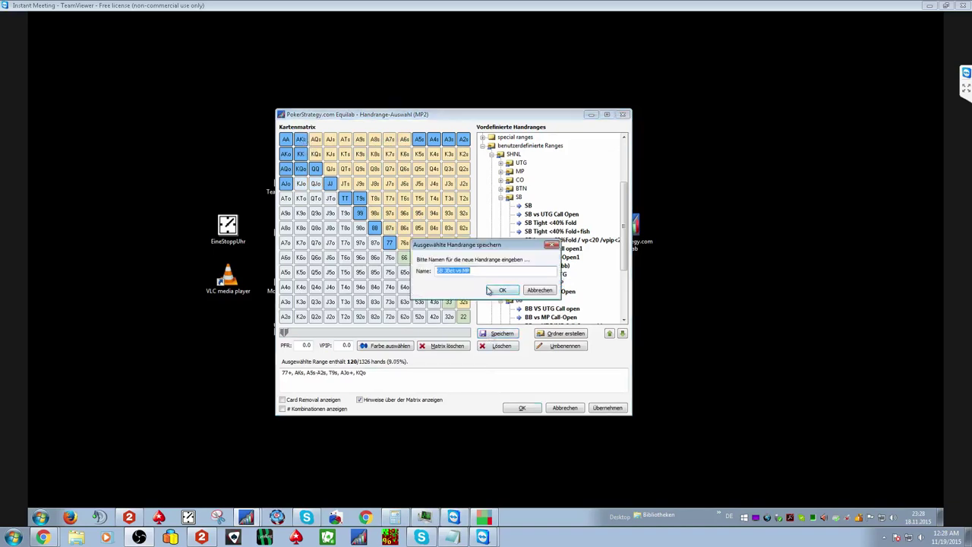
pyautogui.click(502, 290)
pyautogui.click(476, 289)
# Remove AKs from the SB vs MP Call Open range and overwrite the saved range.
pyautogui.click(545, 291)
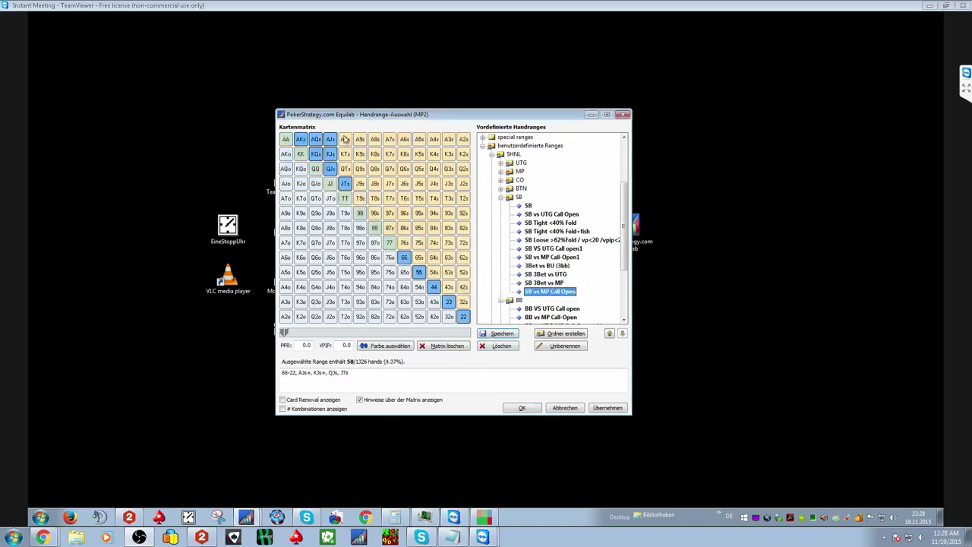
pyautogui.click(514, 333)
pyautogui.click(503, 289)
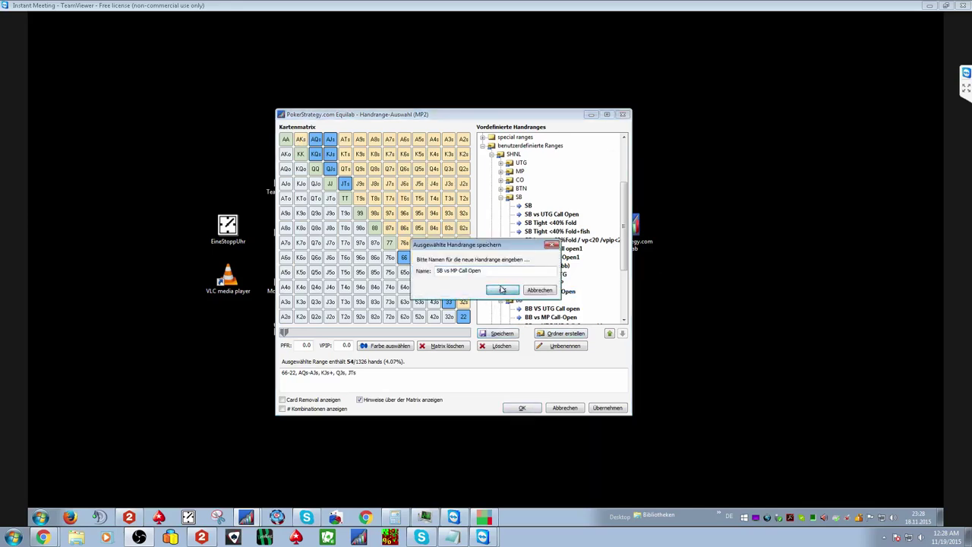
pyautogui.click(477, 289)
# Remove AKs from the BTN vs MP Call Open range and overwrite the saved range.
pyautogui.click(501, 188)
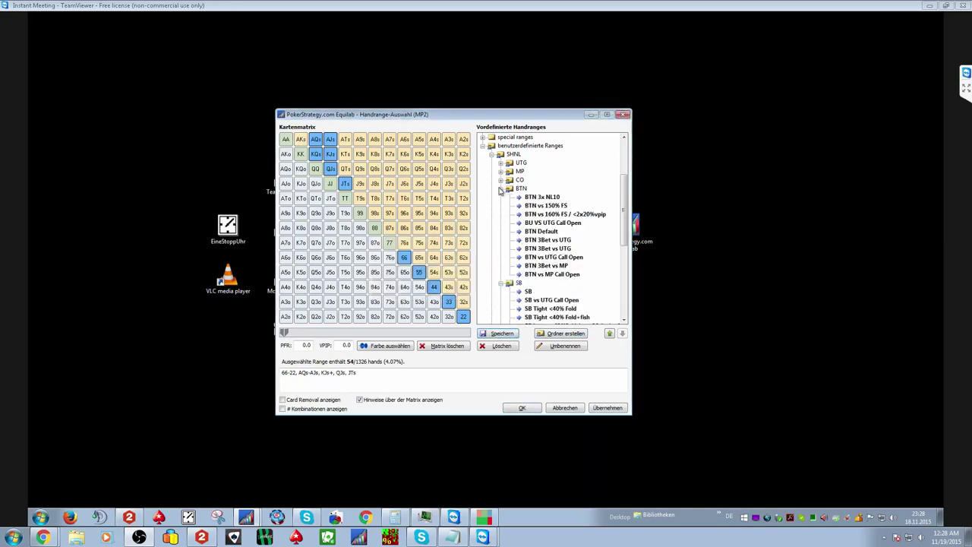
pyautogui.click(544, 275)
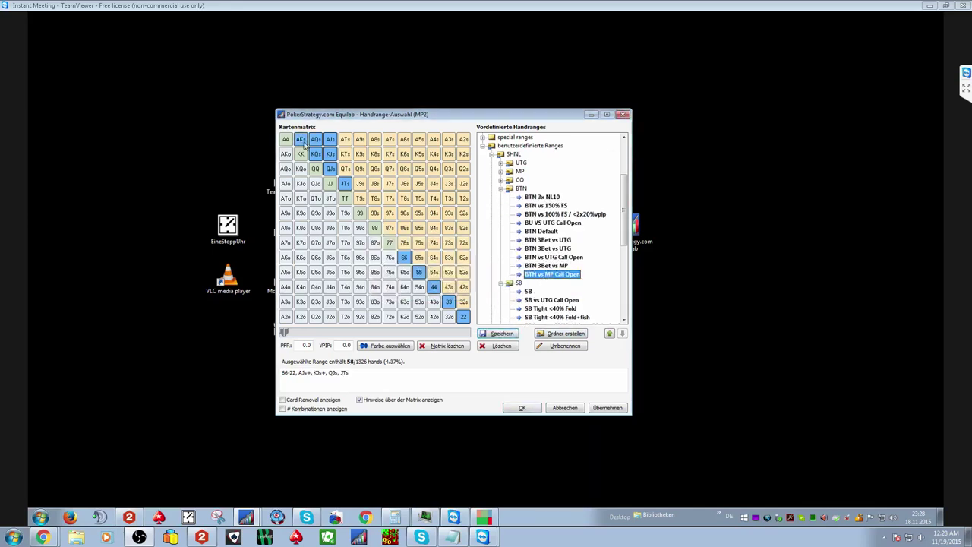
pyautogui.click(517, 337)
pyautogui.click(501, 290)
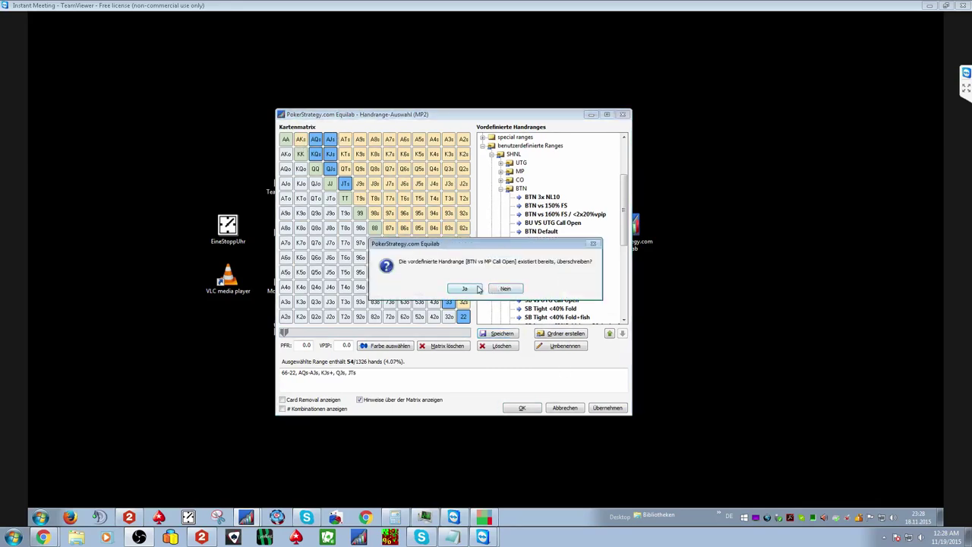
pyautogui.click(465, 289)
# Add AKs to the BTN 3Bet vs MP range and overwrite the saved range.
pyautogui.click(545, 266)
pyautogui.click(301, 141)
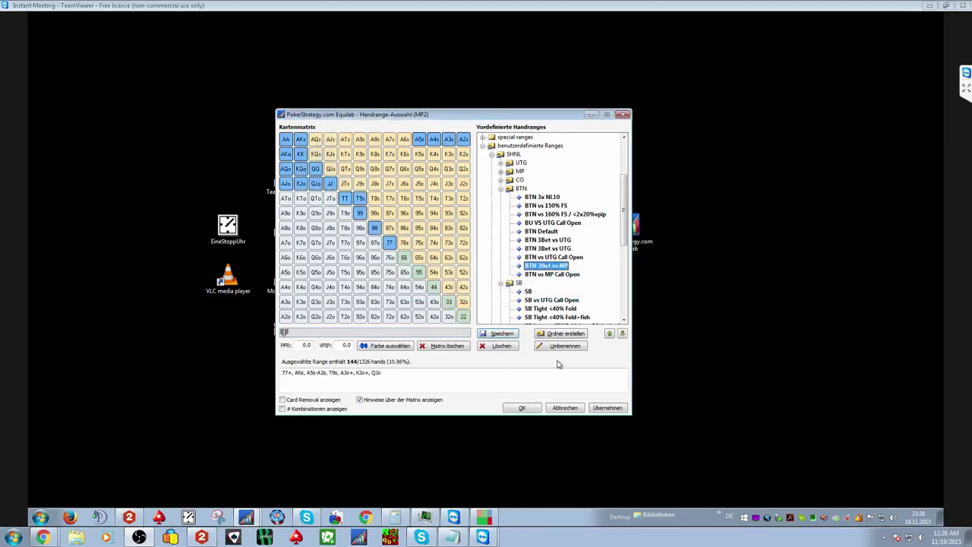
pyautogui.click(508, 335)
pyautogui.click(502, 289)
pyautogui.click(465, 289)
# Collapse the BTN, SB and BB folders in the SHNL range tree.
pyautogui.click(501, 188)
pyautogui.click(501, 197)
pyautogui.click(501, 206)
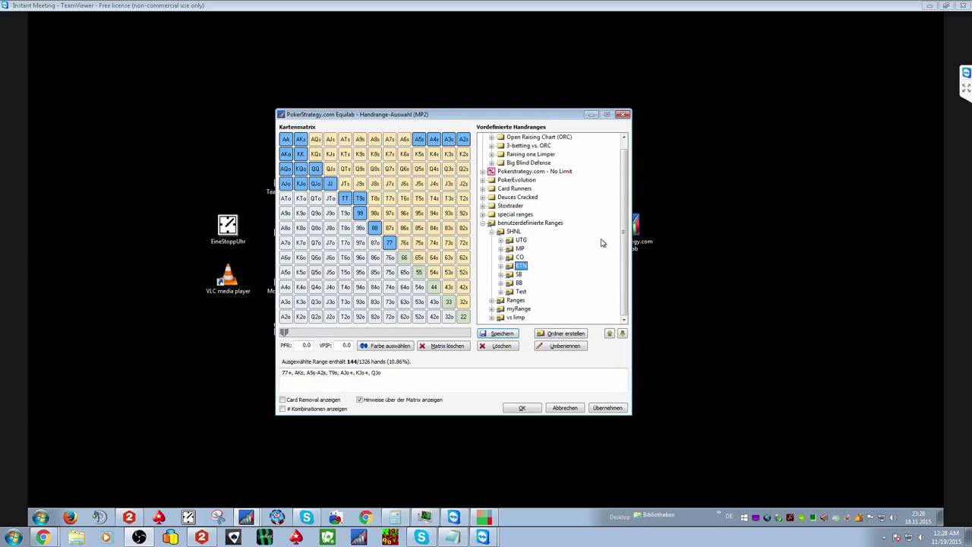
# Review the ranges in the SHNL BTN folder and the 3Bet vs CO range in the myRange BU folder.
pyautogui.click(501, 266)
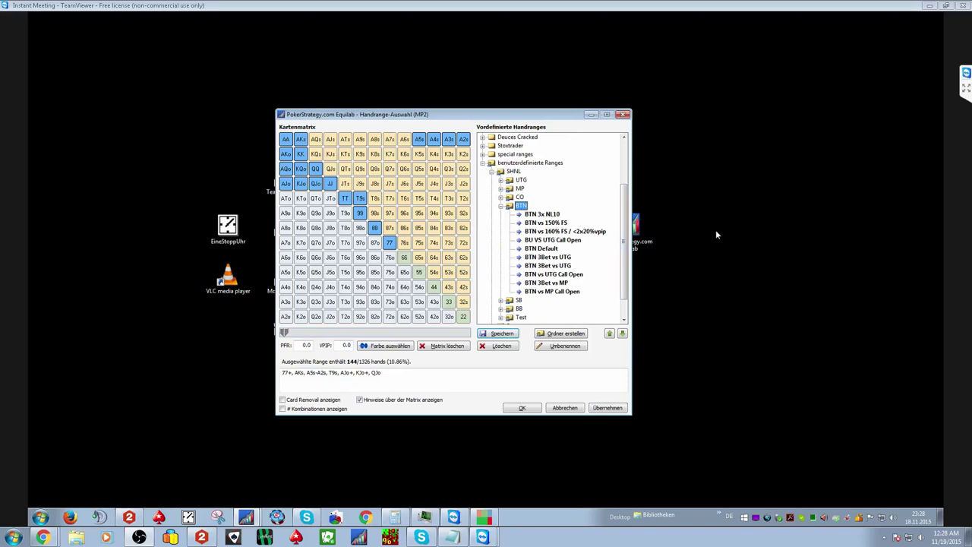
pyautogui.scroll(-1, 625, 258)
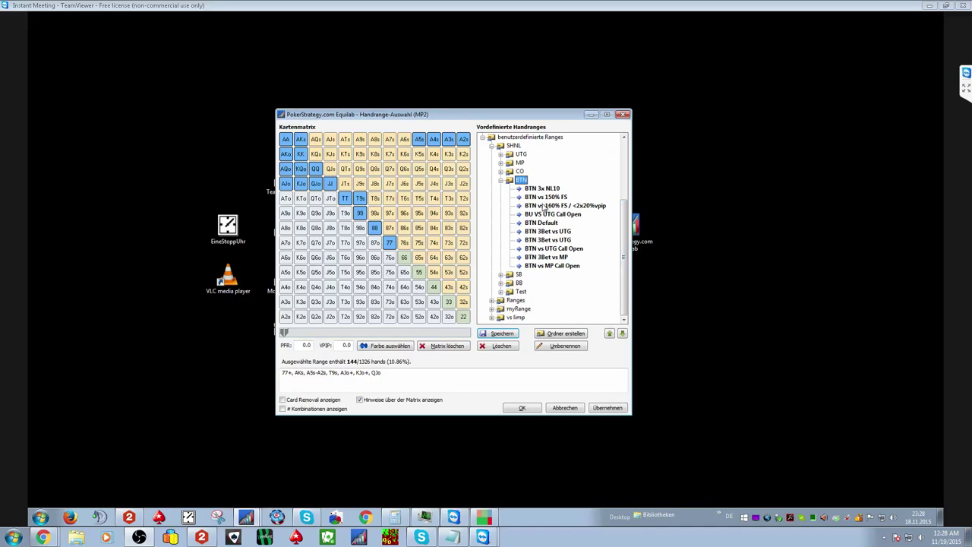
pyautogui.click(555, 258)
pyautogui.doubleClick(509, 180)
pyautogui.click(492, 310)
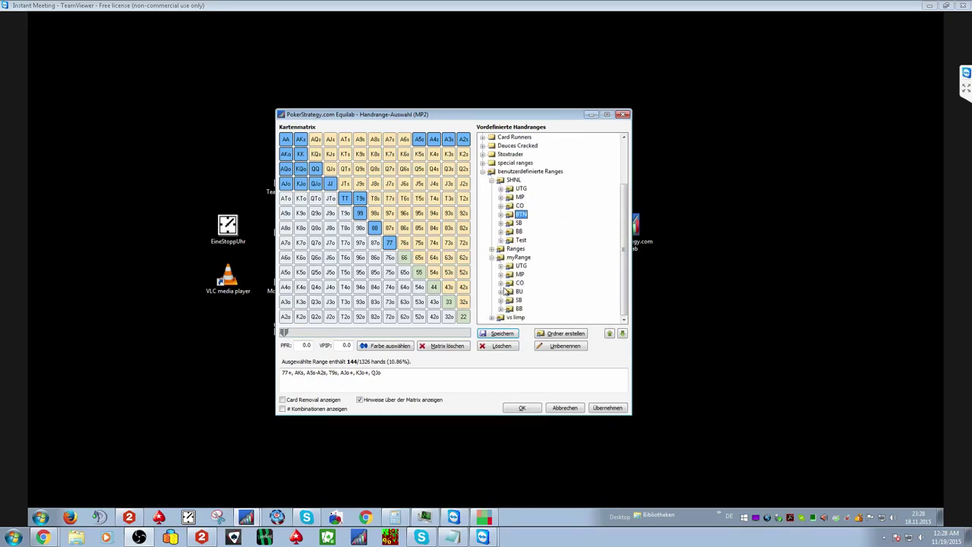
pyautogui.click(501, 292)
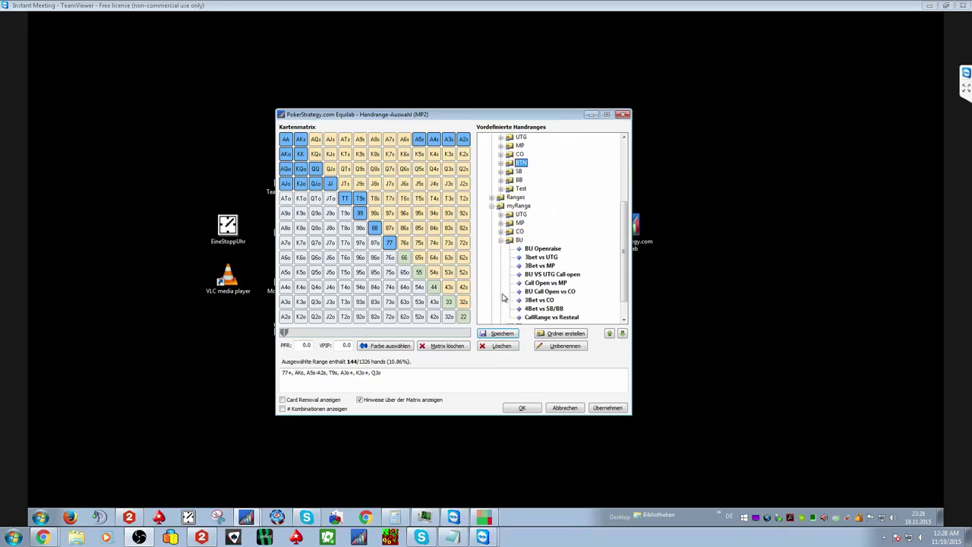
pyautogui.click(541, 301)
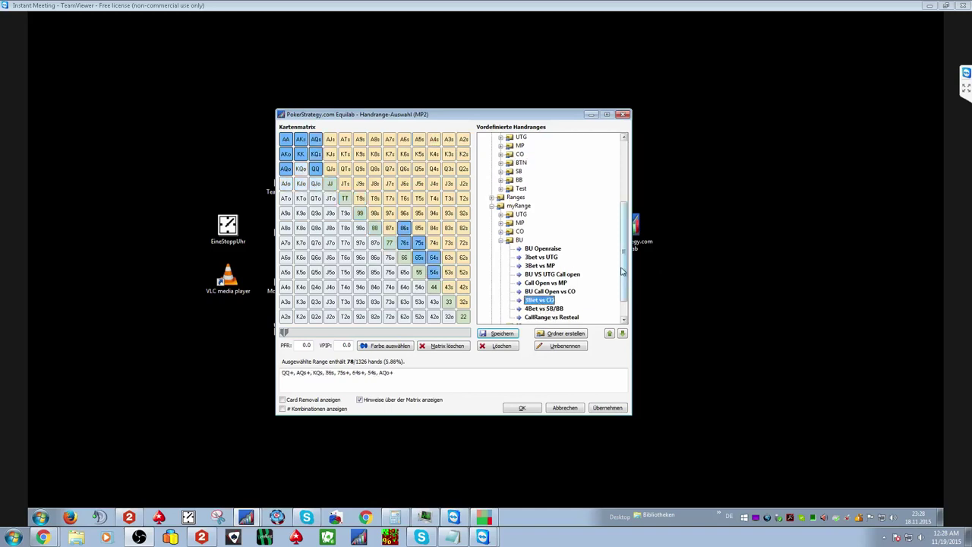
pyautogui.click(503, 240)
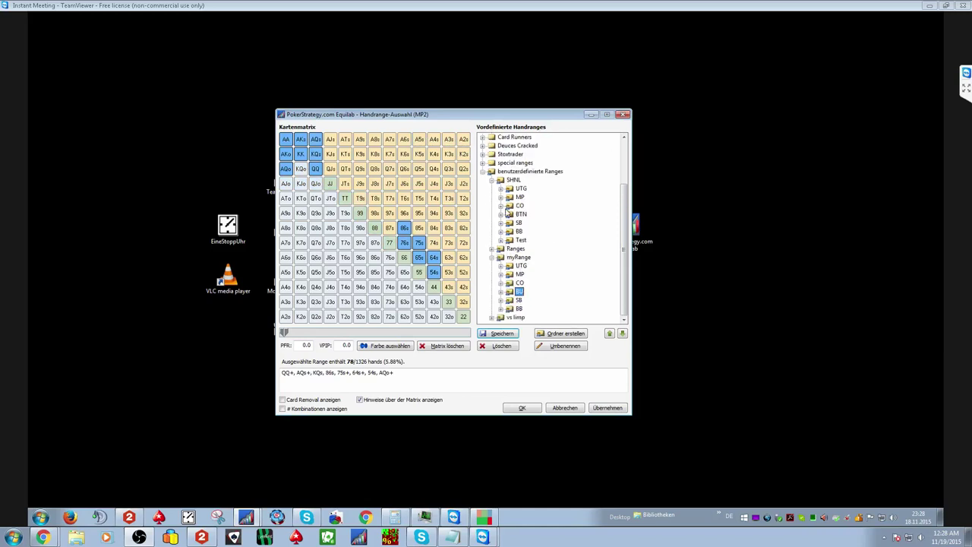
# Load the SHNL CO range, try removing K7s to K5s, Q7s and Q6s, and reload the saved range.
pyautogui.click(500, 206)
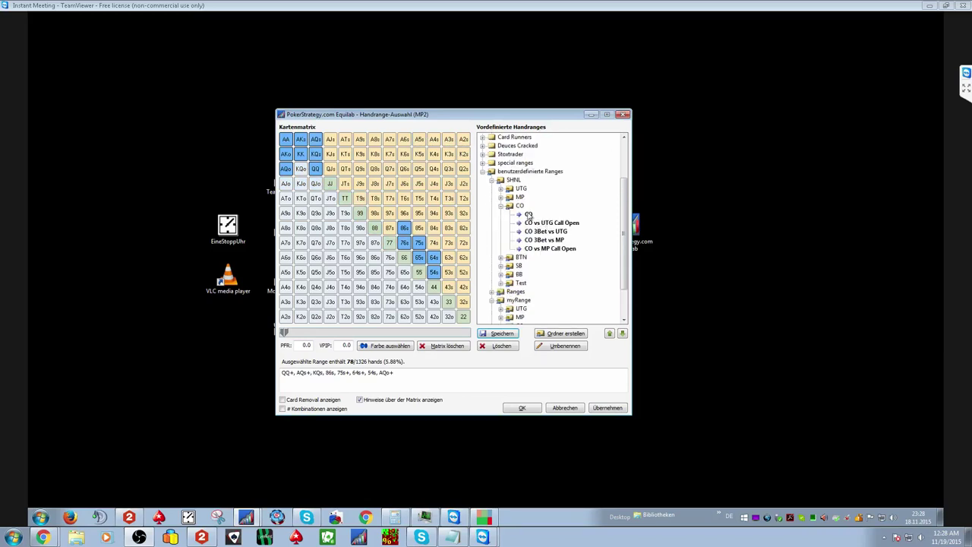
pyautogui.click(528, 214)
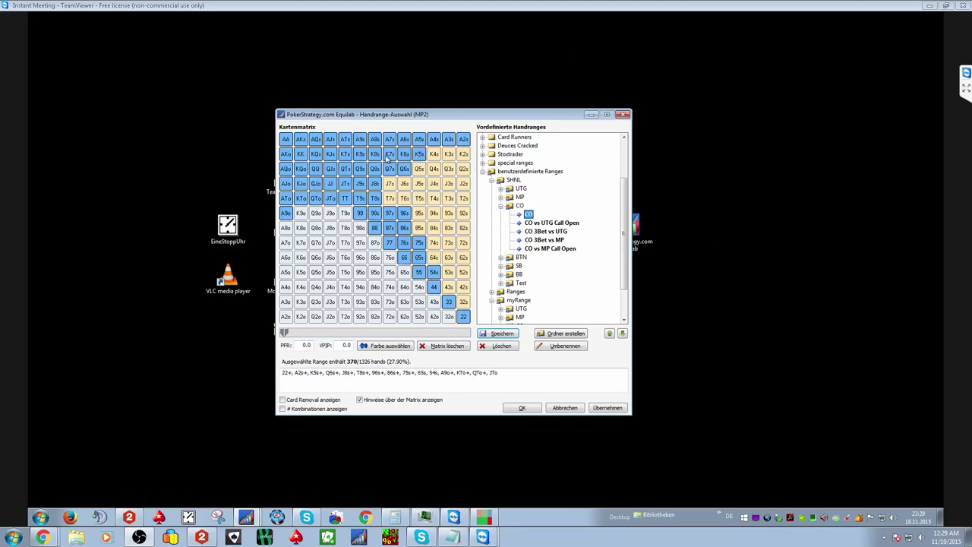
pyautogui.moveTo(387, 156)
pyautogui.mouseDown()
pyautogui.moveTo(422, 155)
pyautogui.moveTo(424, 174)
pyautogui.mouseUp()
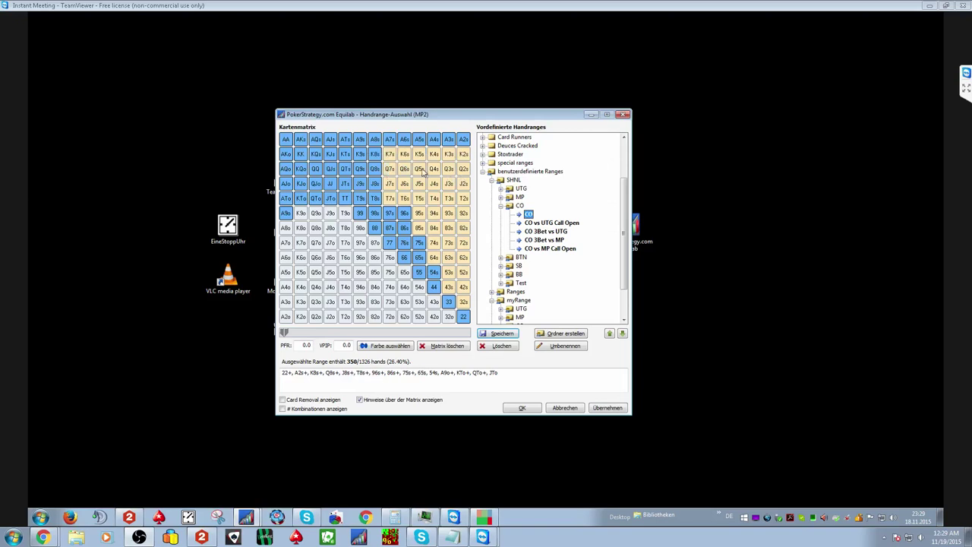
pyautogui.click(406, 213)
pyautogui.click(529, 215)
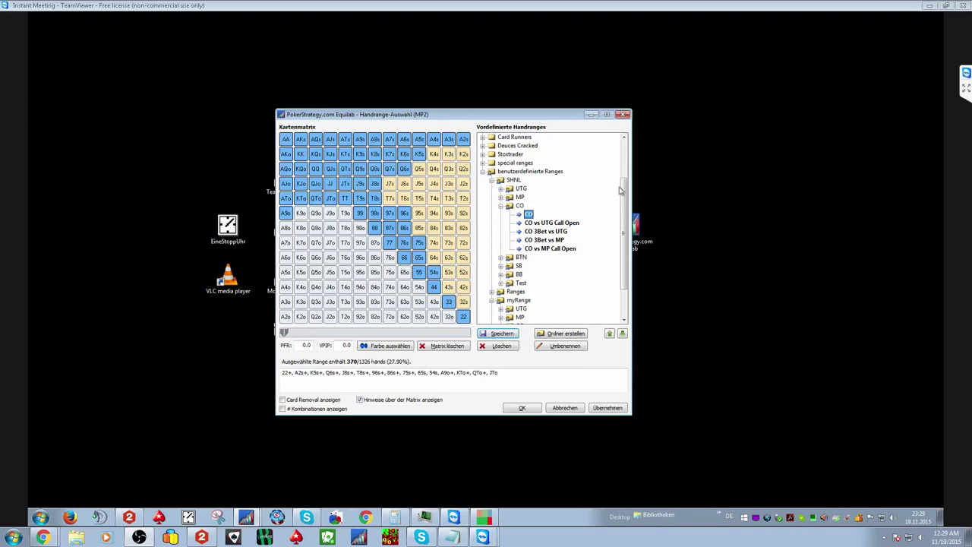
# Reposition the hand range window on the desktop and expand the SHNL BTN folder to show its ranges.
pyautogui.moveTo(627, 211)
pyautogui.mouseDown()
pyautogui.moveTo(627, 238)
pyautogui.moveTo(629, 218)
pyautogui.mouseUp()
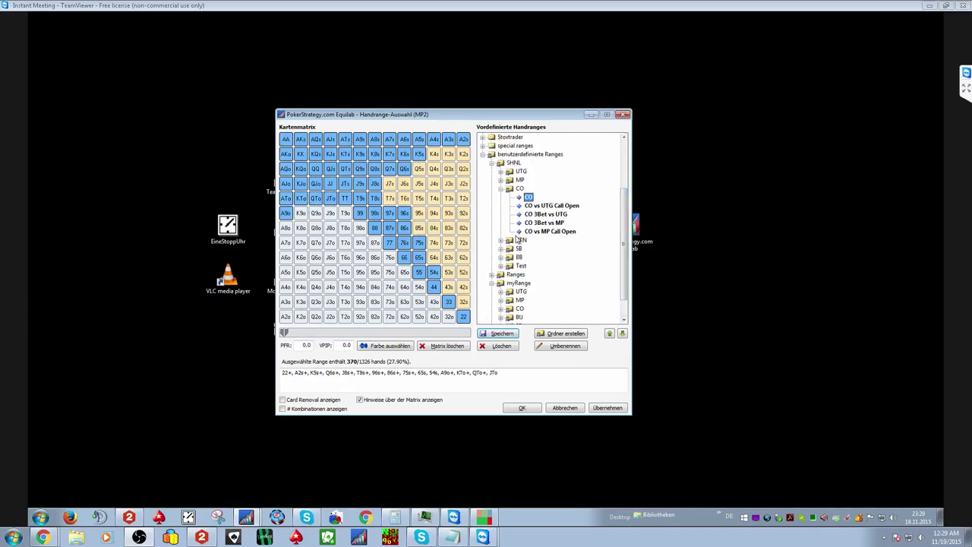
pyautogui.moveTo(350, 111); pyautogui.dragTo(131, 93)
pyautogui.click(281, 223)
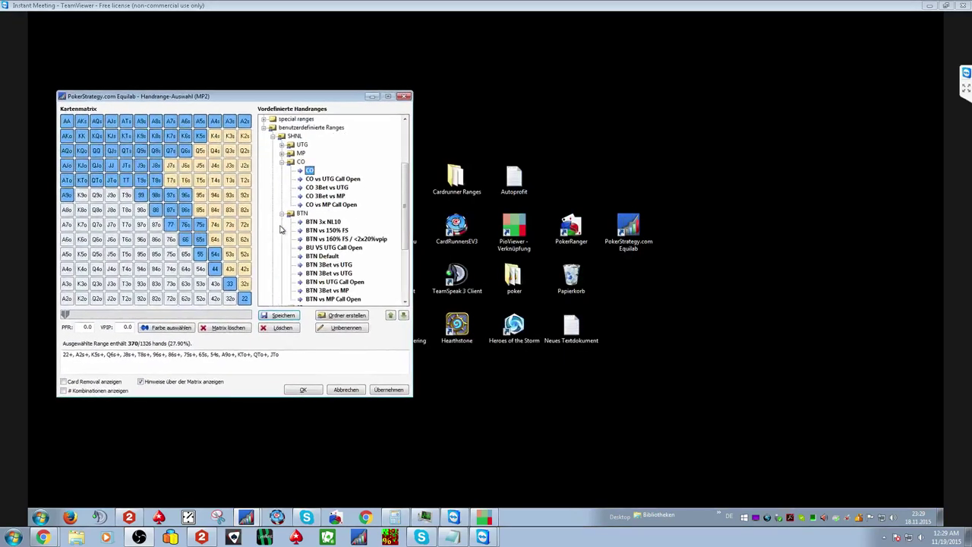
pyautogui.moveTo(288, 98); pyautogui.dragTo(438, 103)
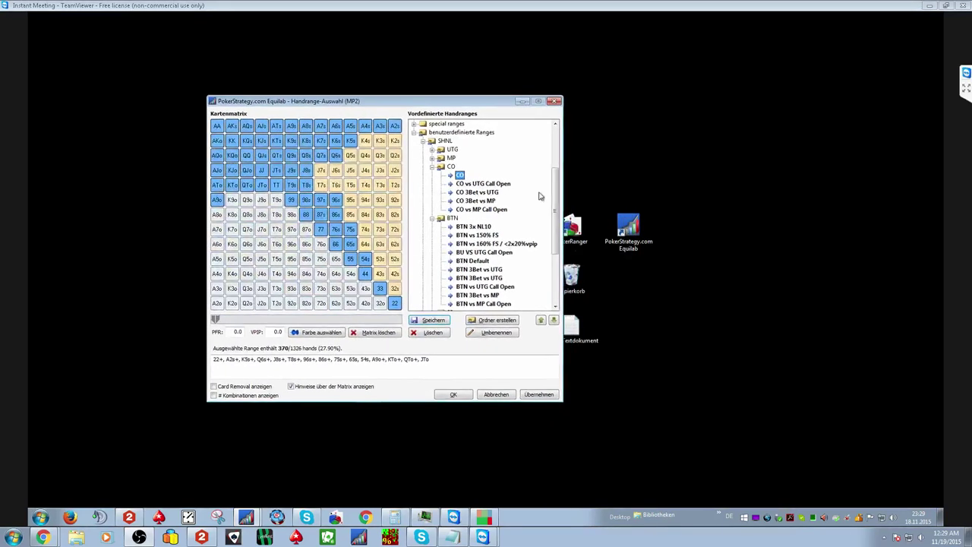
pyautogui.scroll(-2, 555, 240)
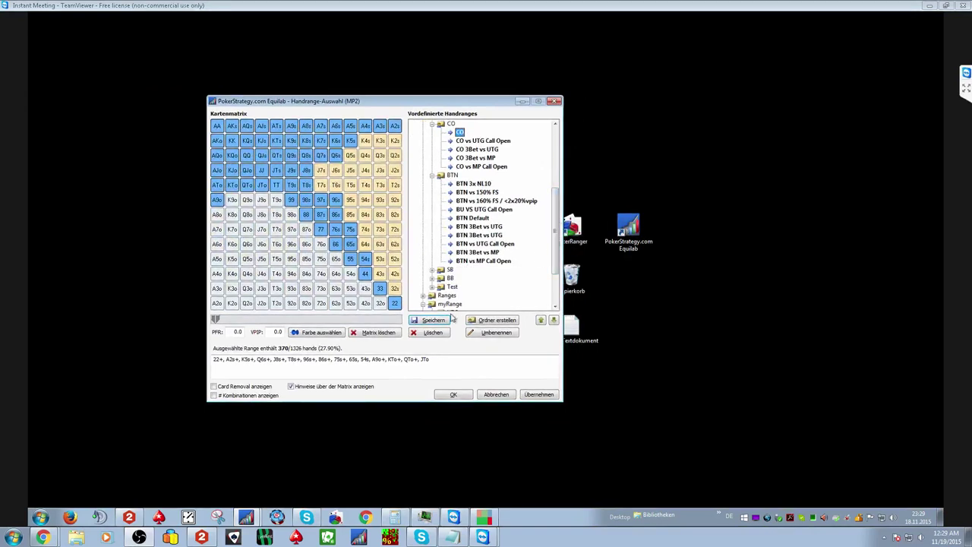
# Clear the hand matrix and select AA plus all suited aces from AKs to A2s.
pyautogui.moveTo(215, 319)
pyautogui.mouseDown()
pyautogui.moveTo(236, 320)
pyautogui.moveTo(215, 319)
pyautogui.mouseUp()
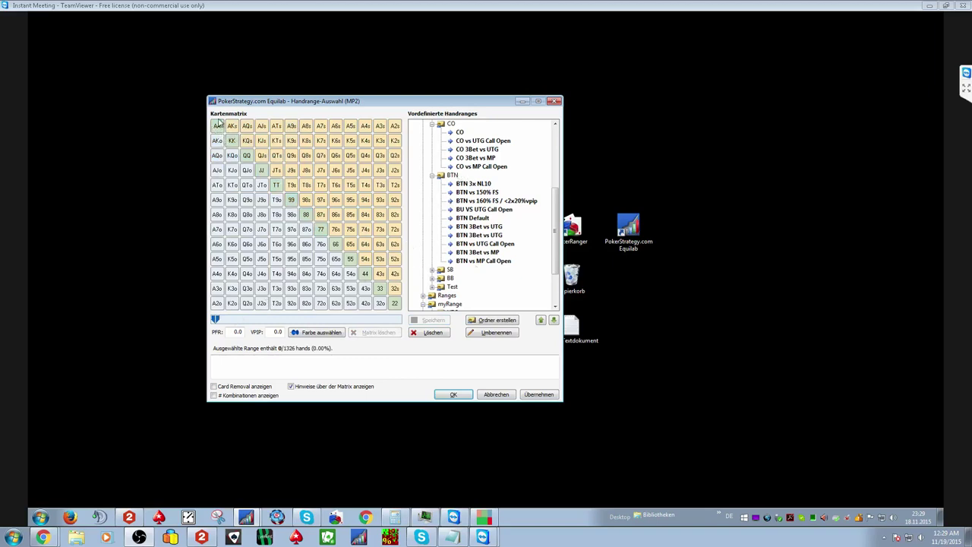
pyautogui.moveTo(217, 126); pyautogui.dragTo(395, 127)
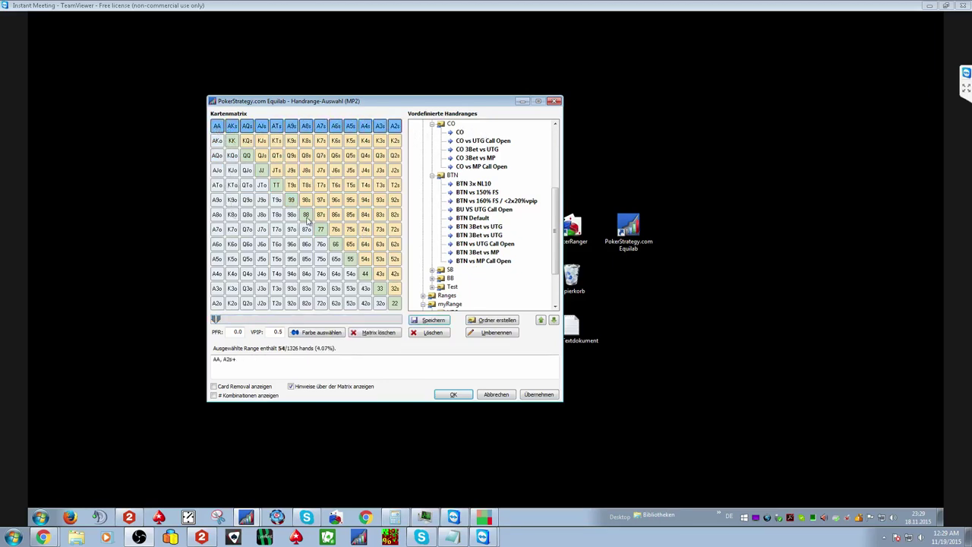
pyautogui.moveTo(216, 126); pyautogui.dragTo(357, 117)
pyautogui.moveTo(287, 131); pyautogui.dragTo(448, 132)
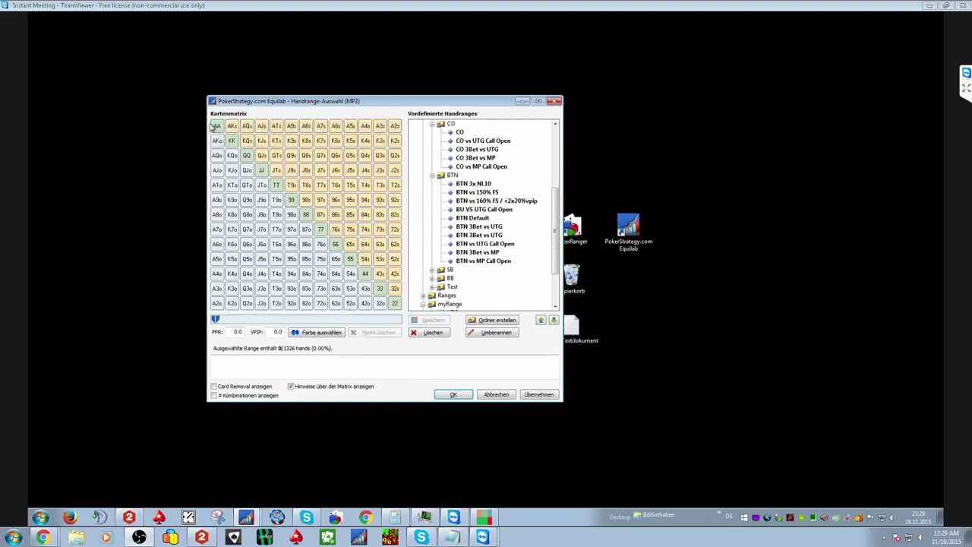
pyautogui.moveTo(216, 126); pyautogui.dragTo(474, 124)
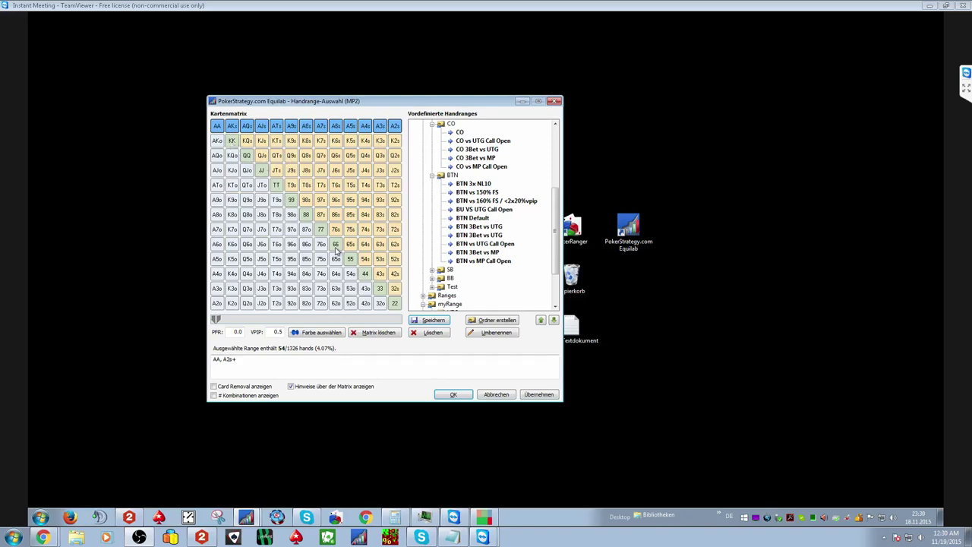
# Add the pairs KK to 77 and the offsuit hands ATo+, KTo+, QTo+ and JTo to the selection.
pyautogui.moveTo(324, 231); pyautogui.dragTo(232, 141)
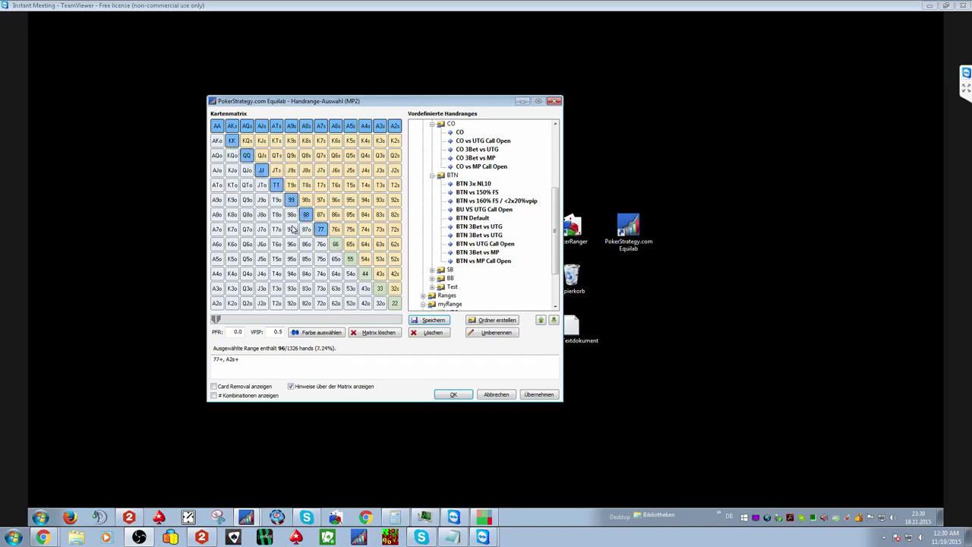
pyautogui.click(217, 142)
pyautogui.moveTo(217, 141)
pyautogui.mouseDown()
pyautogui.moveTo(231, 171)
pyautogui.moveTo(232, 156)
pyautogui.moveTo(262, 186)
pyautogui.mouseUp()
pyautogui.click(217, 186)
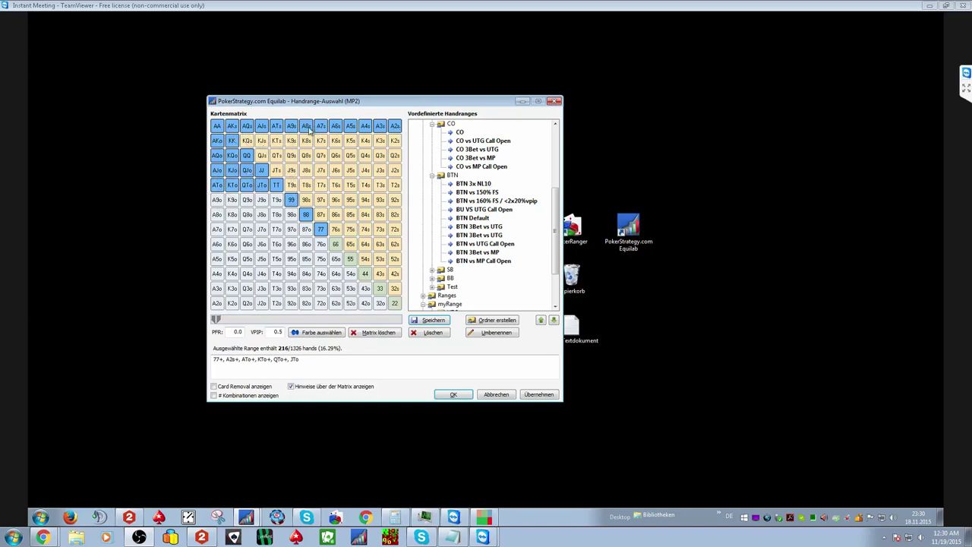
# Remove AQs, AJs and ATs from the selection while keeping A9s to A2s, and add the suited connectors T9s to 65s.
pyautogui.moveTo(308, 128); pyautogui.dragTo(337, 131)
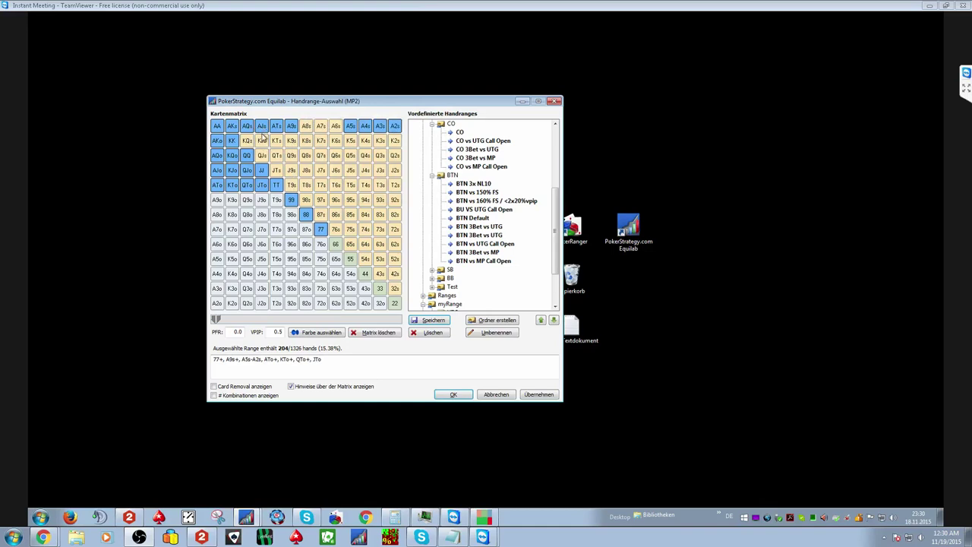
pyautogui.moveTo(261, 131); pyautogui.dragTo(338, 129)
pyautogui.moveTo(266, 131)
pyautogui.mouseDown()
pyautogui.moveTo(291, 129)
pyautogui.moveTo(246, 129)
pyautogui.moveTo(307, 129)
pyautogui.mouseUp()
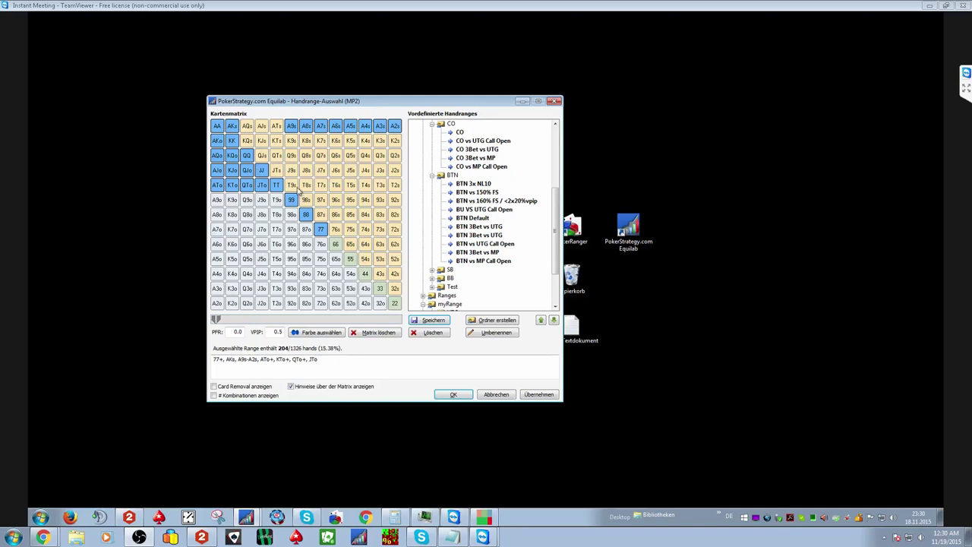
pyautogui.moveTo(292, 185)
pyautogui.mouseDown()
pyautogui.moveTo(325, 199)
pyautogui.moveTo(352, 250)
pyautogui.moveTo(404, 242)
pyautogui.mouseUp()
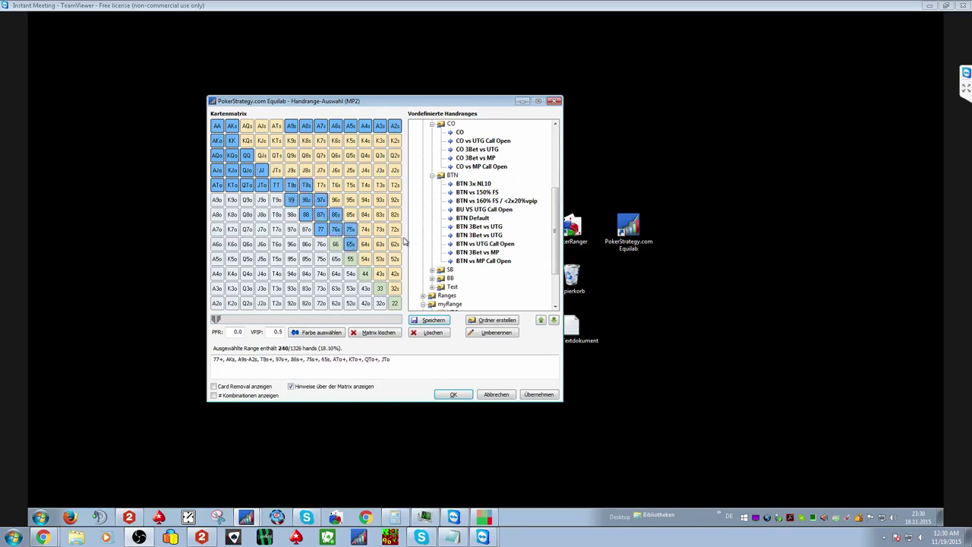
pyautogui.moveTo(311, 187); pyautogui.dragTo(352, 230)
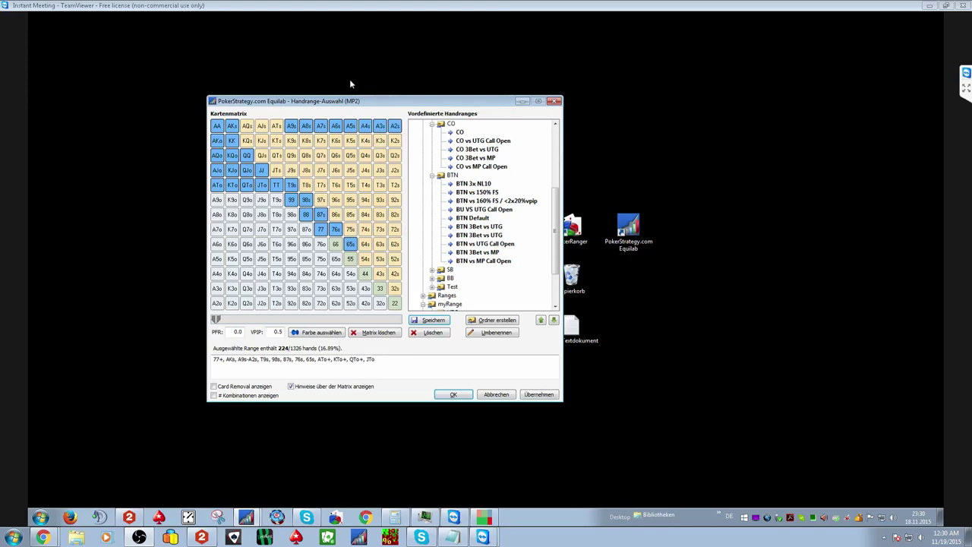
# Add the suited hands K8s to K6s, Q9s to Q7s, J9s and J8s to the selection.
pyautogui.click(291, 171)
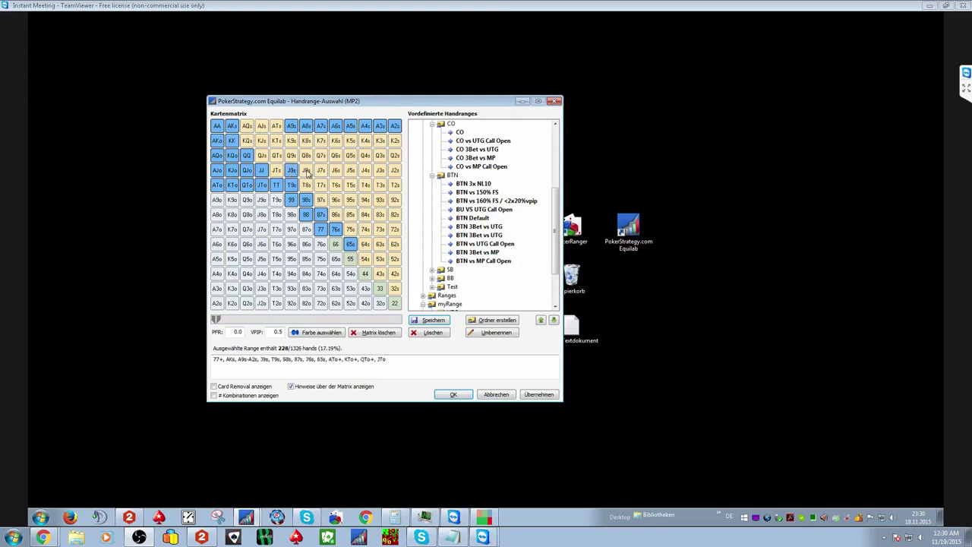
pyautogui.click(293, 156)
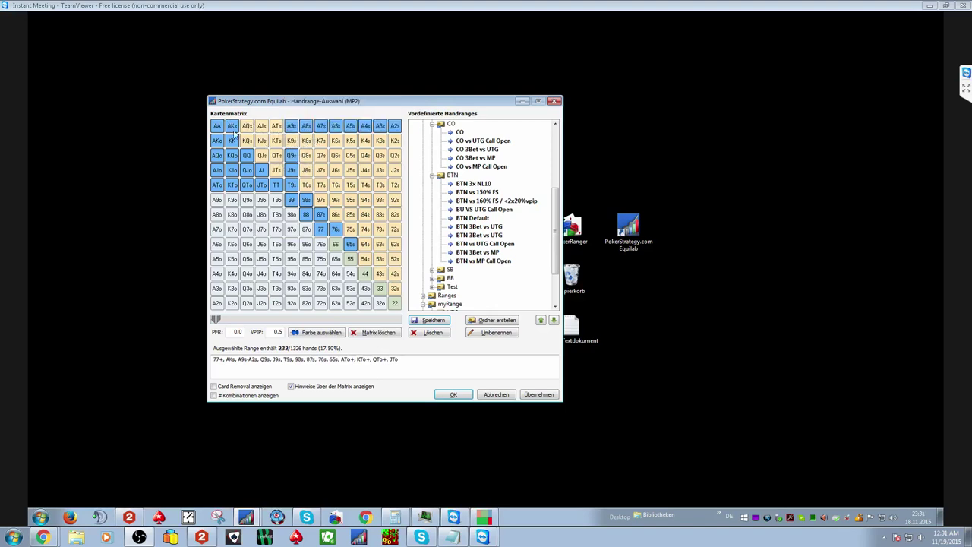
pyautogui.moveTo(308, 143); pyautogui.dragTo(336, 141)
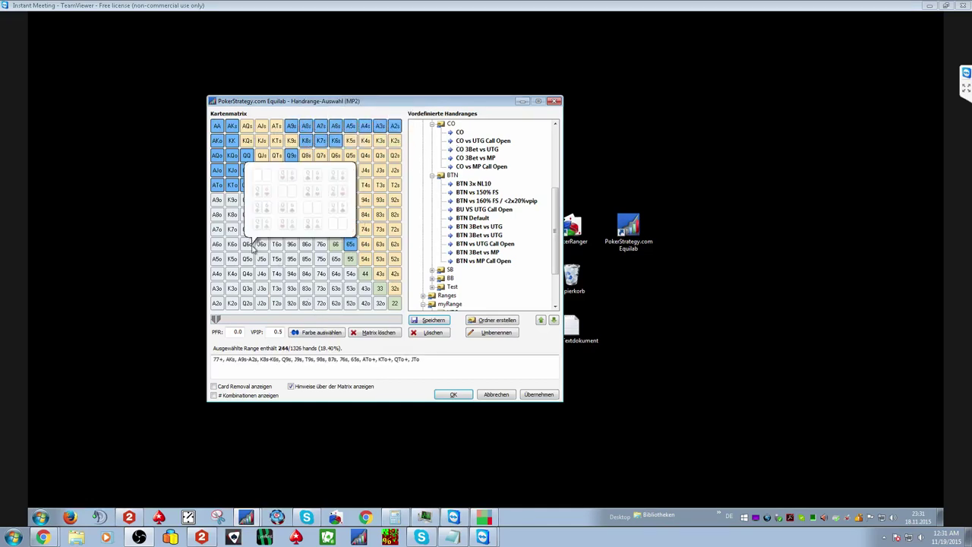
pyautogui.moveTo(307, 156); pyautogui.dragTo(322, 156)
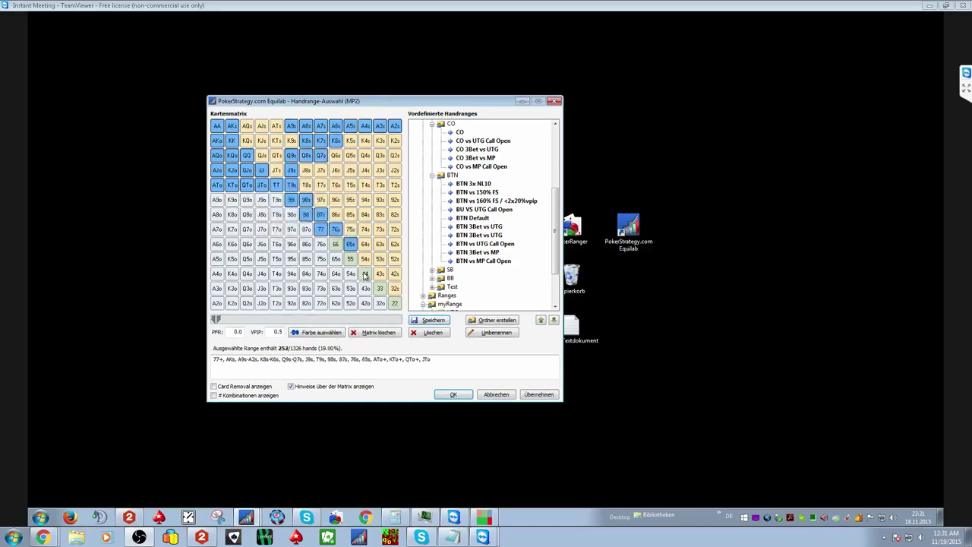
pyautogui.click(305, 171)
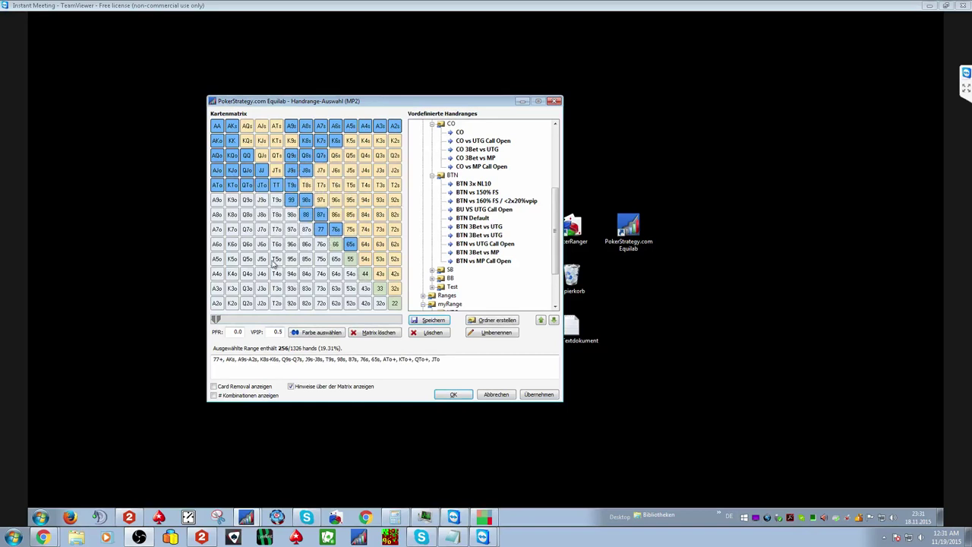
# Add K9s to the selection and restrict it to the diamond combination Kd9d.
pyautogui.click(294, 143)
pyautogui.click(295, 142)
pyautogui.click(295, 142)
pyautogui.click(319, 333)
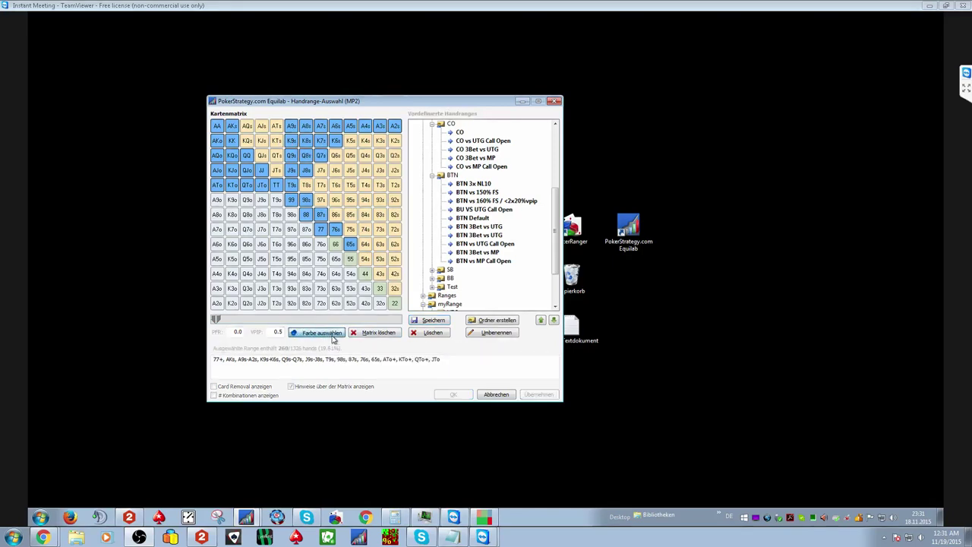
pyautogui.click(294, 142)
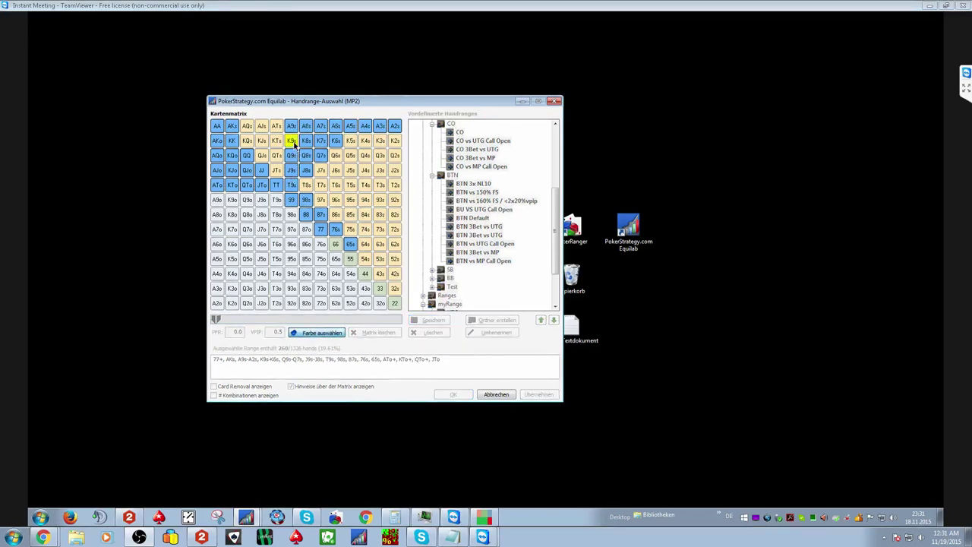
pyautogui.click(315, 333)
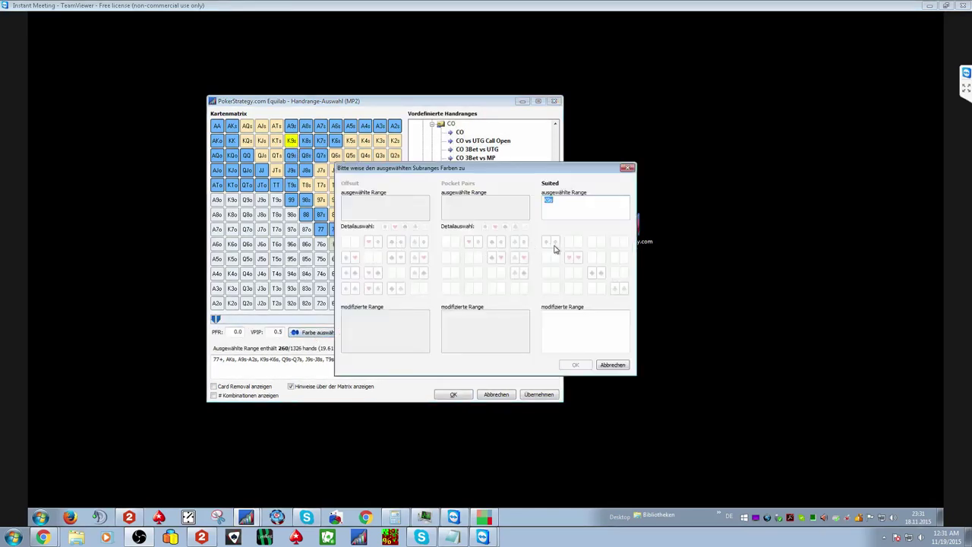
pyautogui.click(555, 249)
pyautogui.click(575, 365)
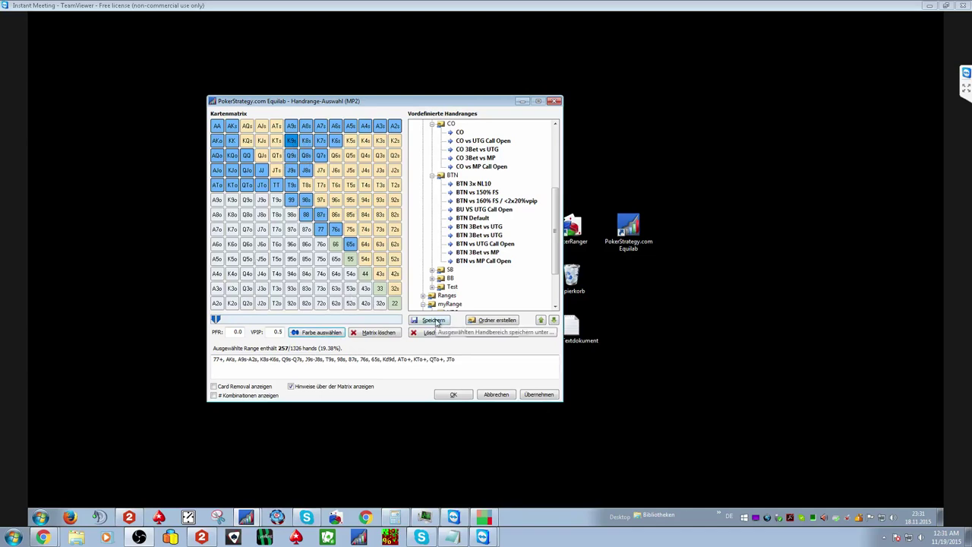
# Save the range as "BTN 3Bet vs CO" and move it into the SHNL BTN folder.
pyautogui.click(435, 320)
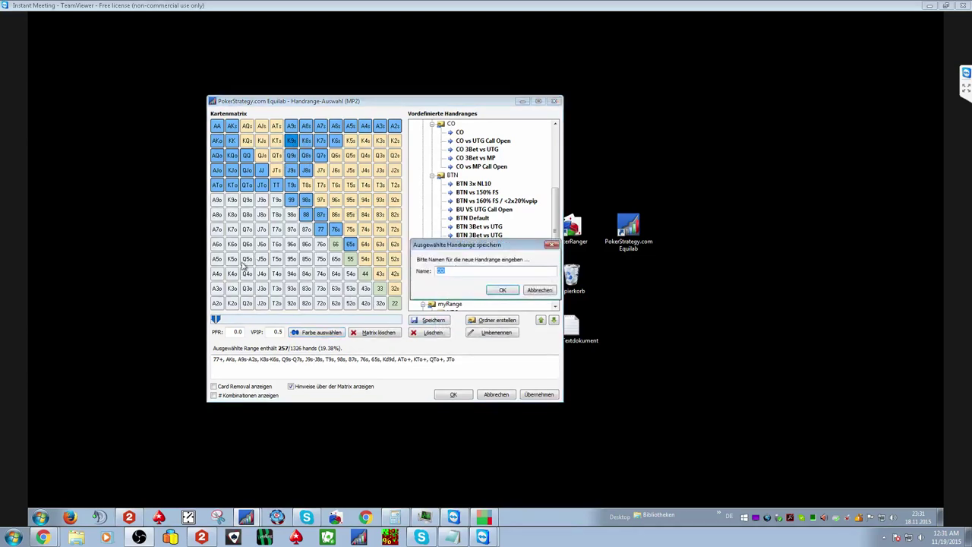
pyautogui.write('BTN 3Bet vs')
pyautogui.click(504, 292)
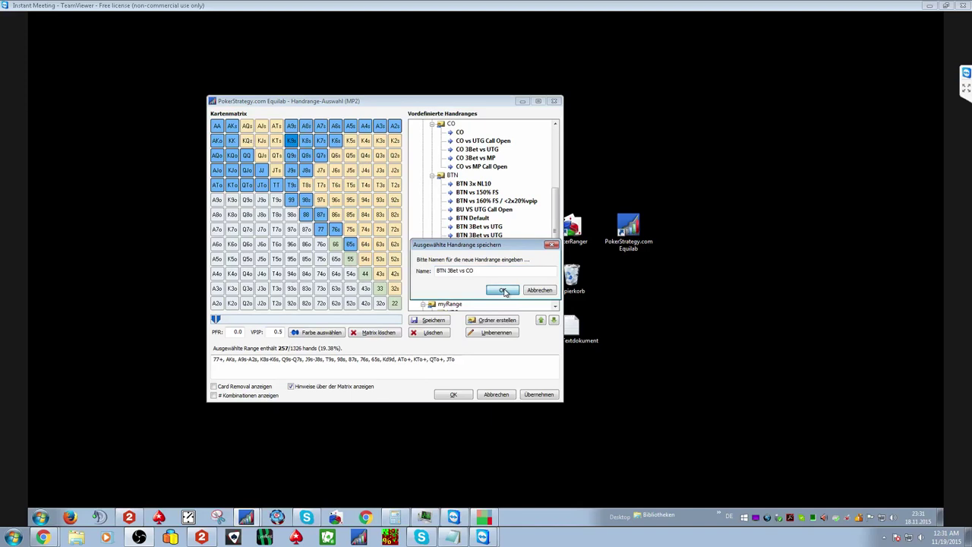
pyautogui.click(503, 292)
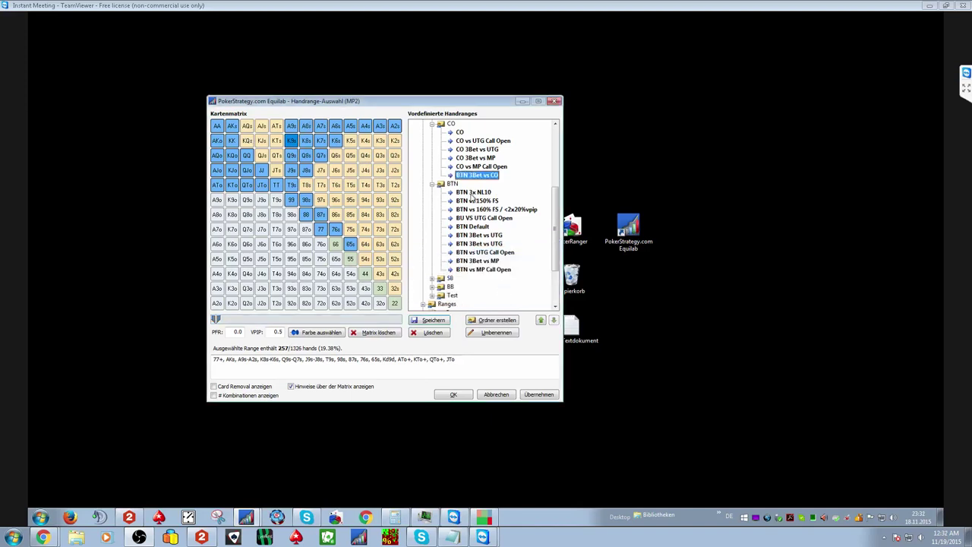
pyautogui.moveTo(469, 177); pyautogui.dragTo(453, 185)
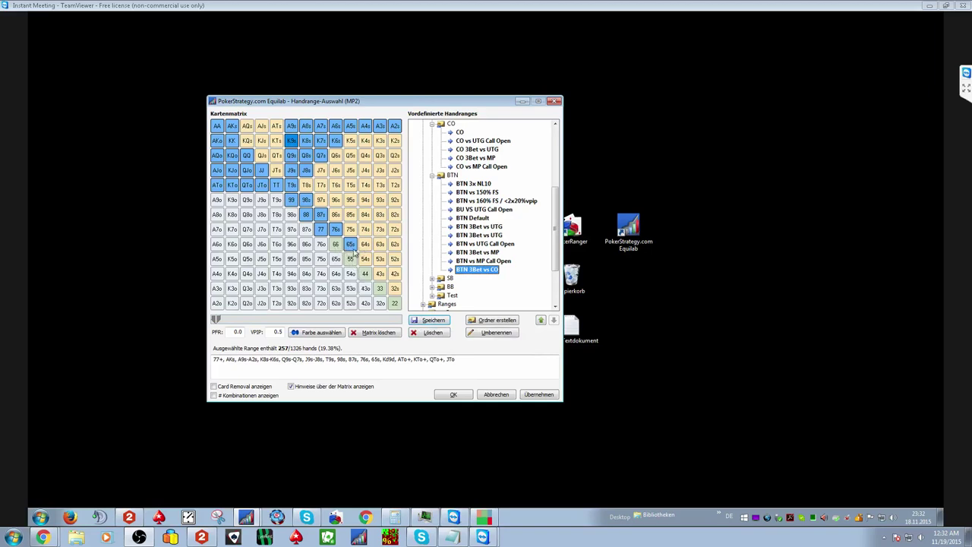
# Replace the matrix selection with the calling range 66-22, AQs-ATs, KTs+, QTs+ and JTs.
pyautogui.moveTo(355, 241)
pyautogui.mouseDown()
pyautogui.moveTo(321, 228)
pyautogui.moveTo(394, 304)
pyautogui.mouseUp()
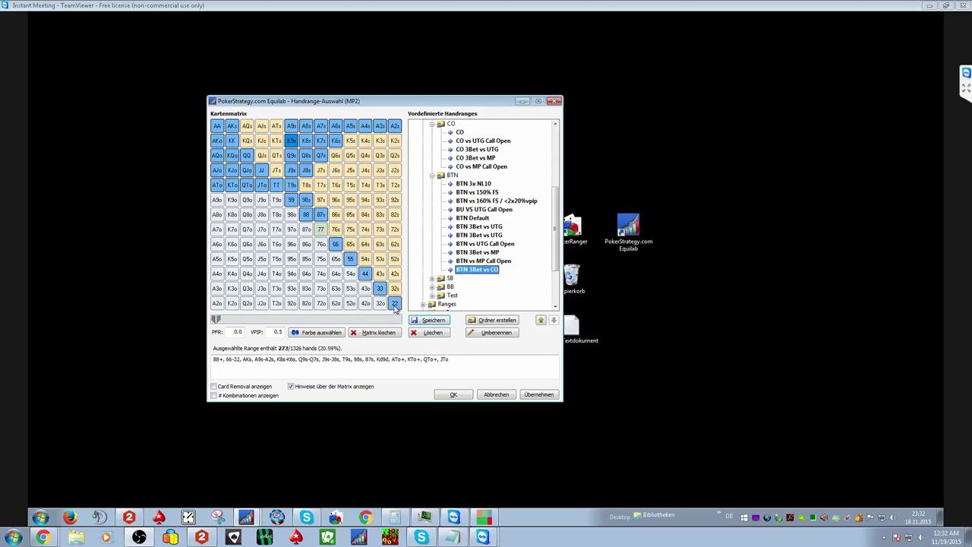
pyautogui.moveTo(326, 216)
pyautogui.mouseDown()
pyautogui.moveTo(311, 214)
pyautogui.moveTo(292, 183)
pyautogui.moveTo(303, 130)
pyautogui.moveTo(301, 149)
pyautogui.moveTo(319, 156)
pyautogui.moveTo(328, 136)
pyautogui.moveTo(391, 127)
pyautogui.moveTo(396, 133)
pyautogui.moveTo(279, 179)
pyautogui.moveTo(232, 130)
pyautogui.moveTo(228, 182)
pyautogui.moveTo(244, 190)
pyautogui.moveTo(232, 161)
pyautogui.mouseUp()
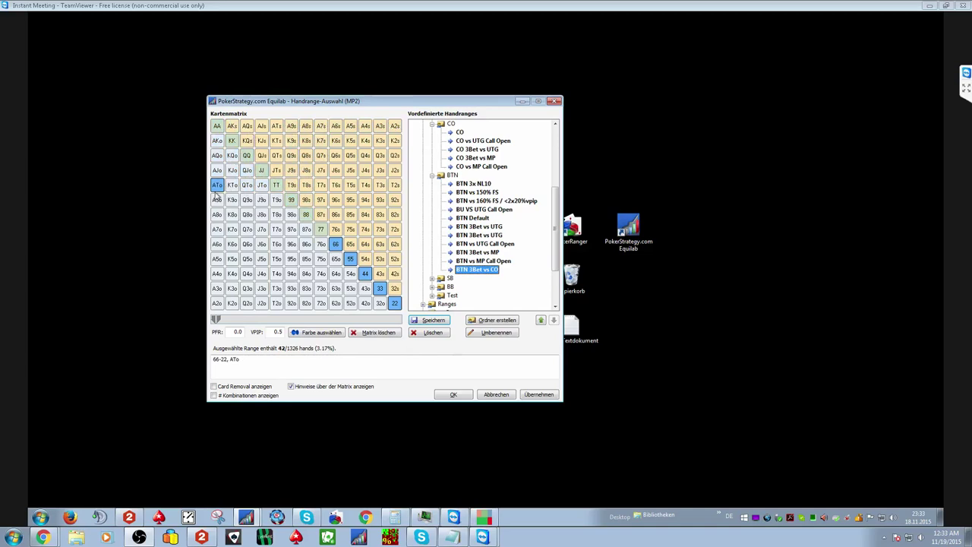
pyautogui.moveTo(217, 196); pyautogui.dragTo(217, 184)
pyautogui.moveTo(247, 125)
pyautogui.mouseDown()
pyautogui.moveTo(277, 172)
pyautogui.moveTo(248, 146)
pyautogui.mouseUp()
# Save the calling range in the SHNL BTN folder as "BTN Call vs CO".
pyautogui.click(431, 320)
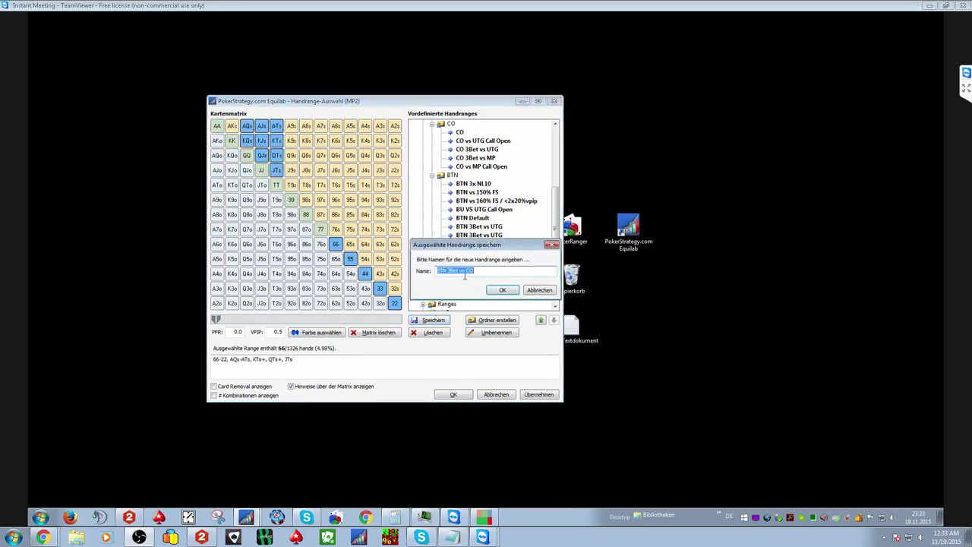
pyautogui.moveTo(458, 271); pyautogui.dragTo(450, 271)
pyautogui.write('Call')
pyautogui.press('Return')
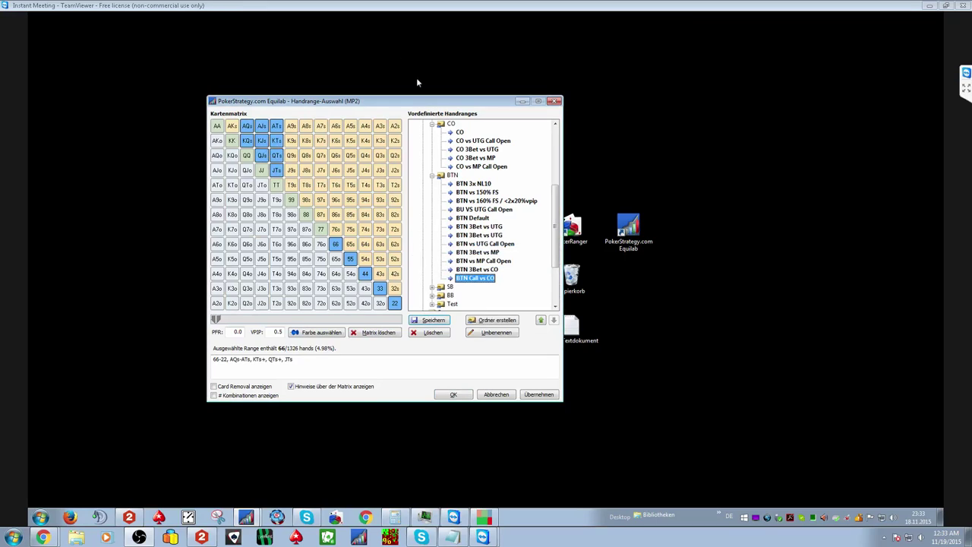
# Collapse the SHNL BTN and CO folders and expand the SHNL SB folder to show its ranges.
pyautogui.click(432, 175)
pyautogui.click(433, 155)
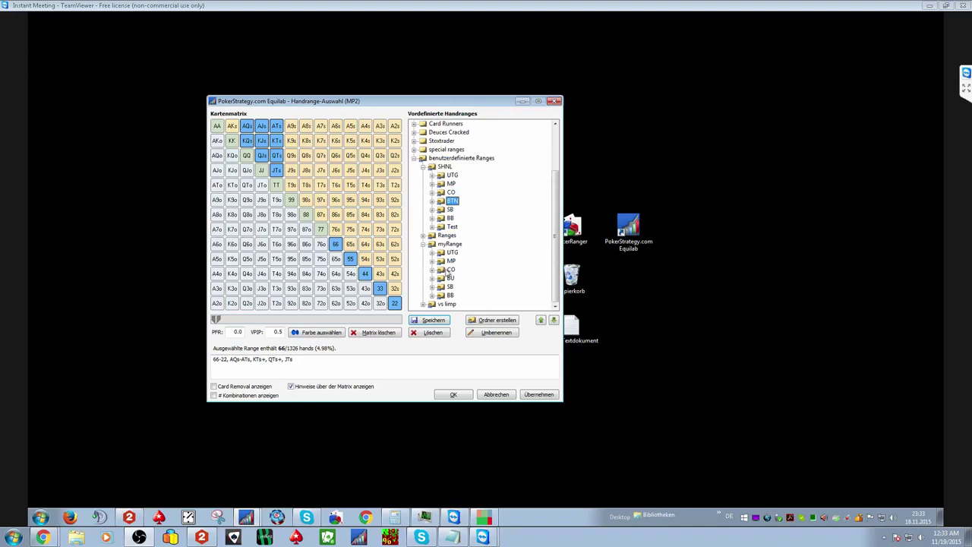
pyautogui.click(432, 210)
pyautogui.scroll(-1, 443, 212)
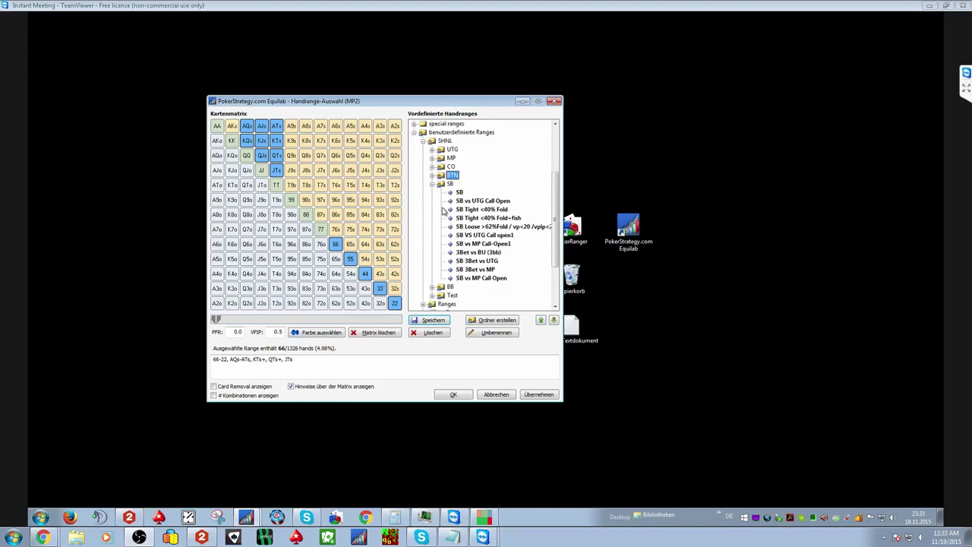
pyautogui.scroll(-3, 444, 211)
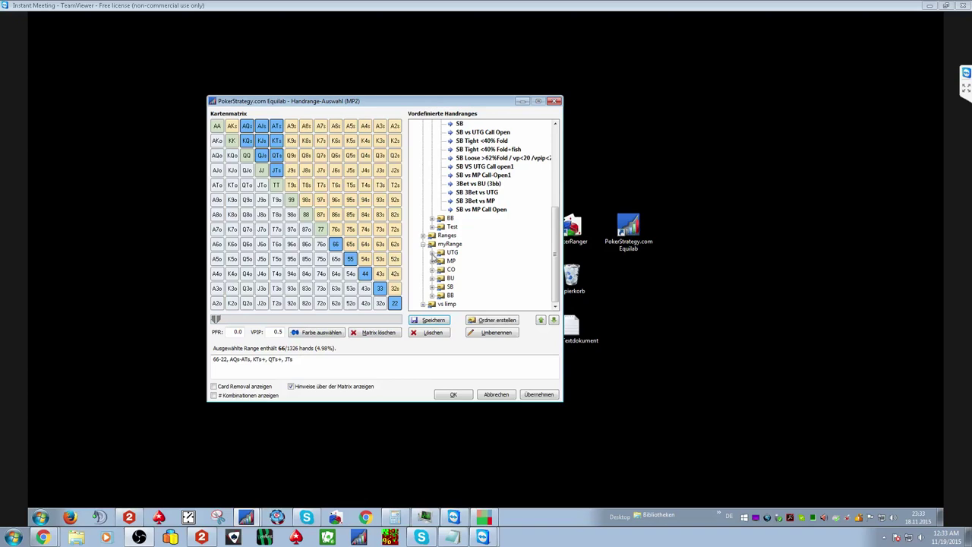
# Expand the myRange SB folder and compare its "Resteal SB vs CO (10%)" and "Defence SB vs CO" ranges.
pyautogui.click(434, 287)
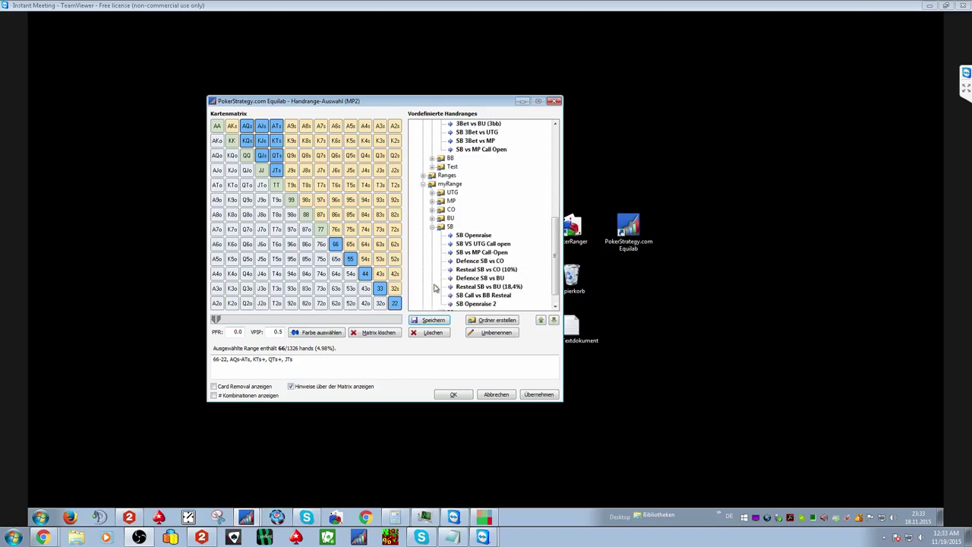
pyautogui.scroll(-1, 460, 267)
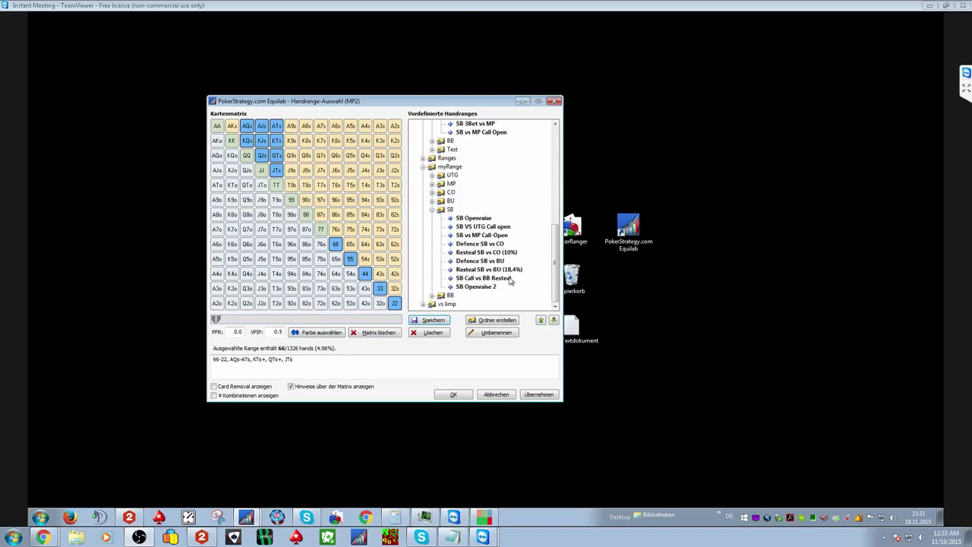
pyautogui.click(501, 253)
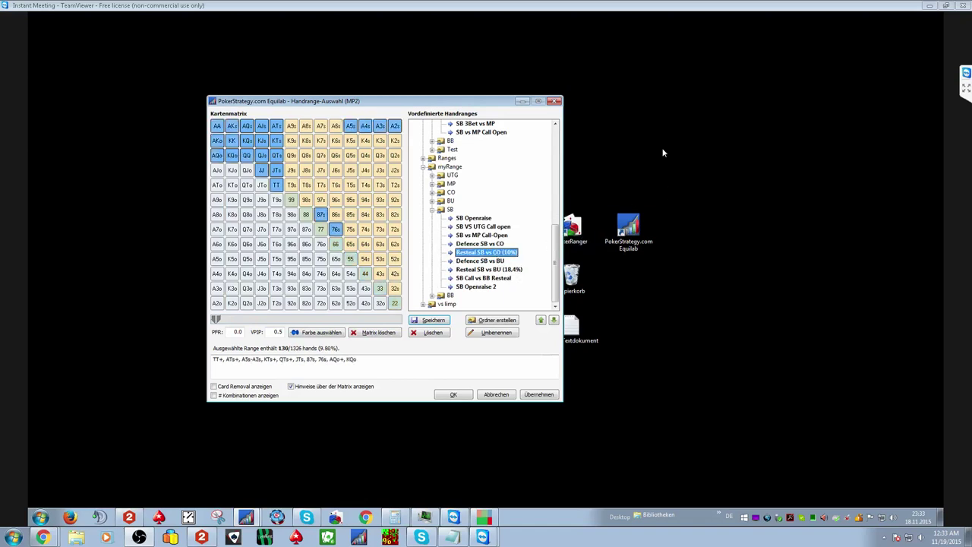
pyautogui.click(488, 244)
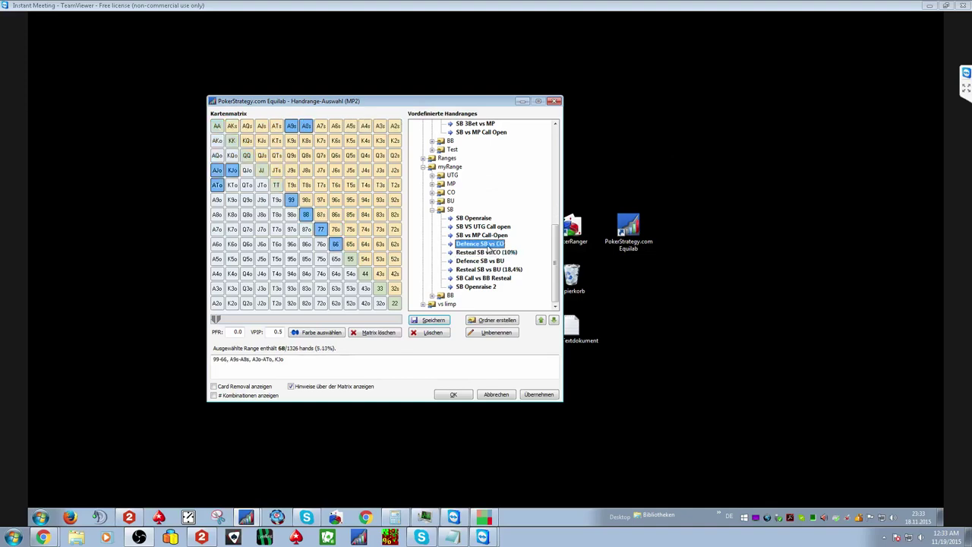
pyautogui.click(490, 253)
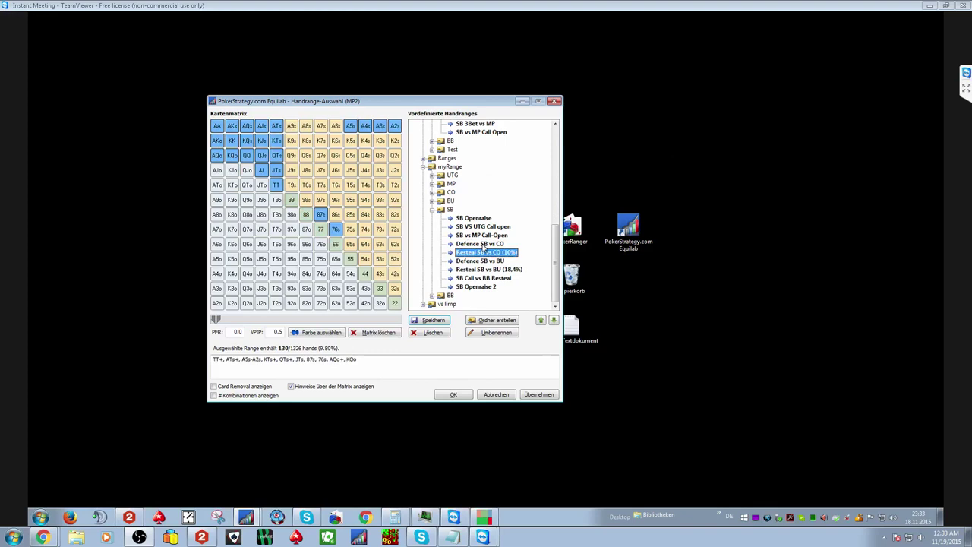
pyautogui.click(483, 244)
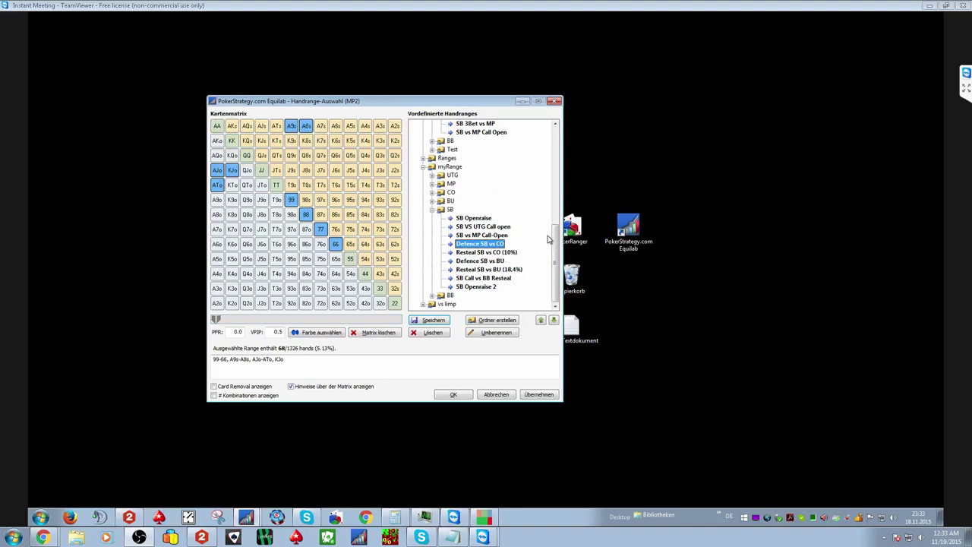
# Collapse the myRange SB folder and examine "SB Call-Open vs CO" and "3bet vs CO" in the SB folder under Ranges.
pyautogui.click(433, 213)
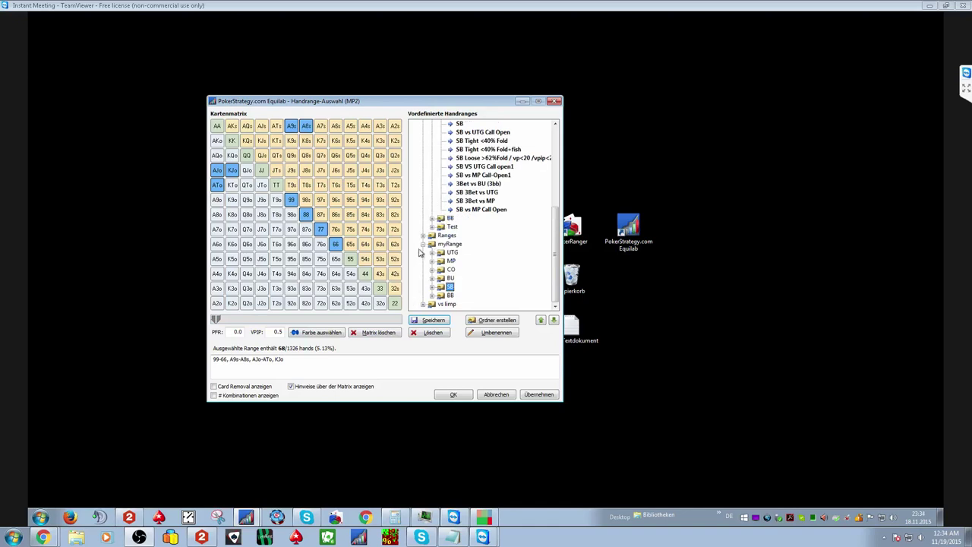
pyautogui.click(423, 235)
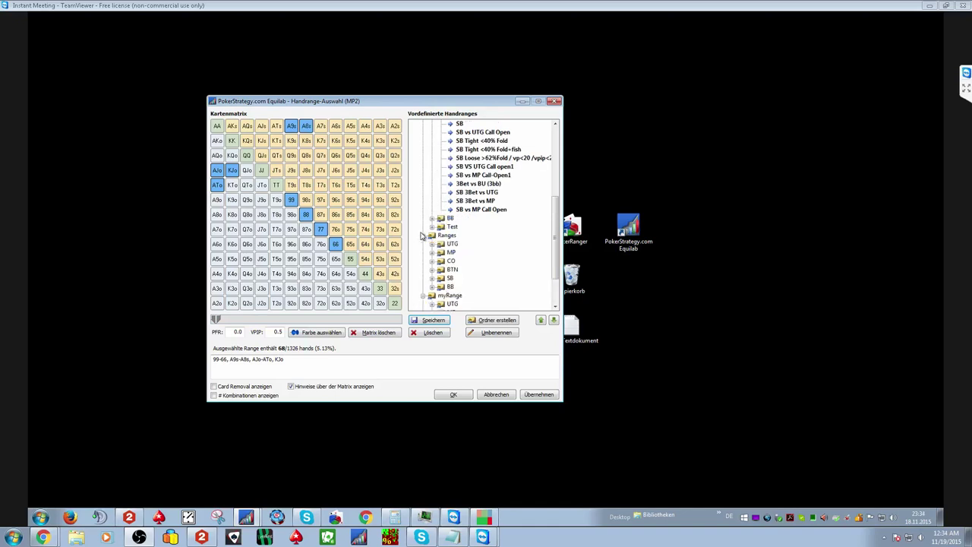
pyautogui.click(433, 278)
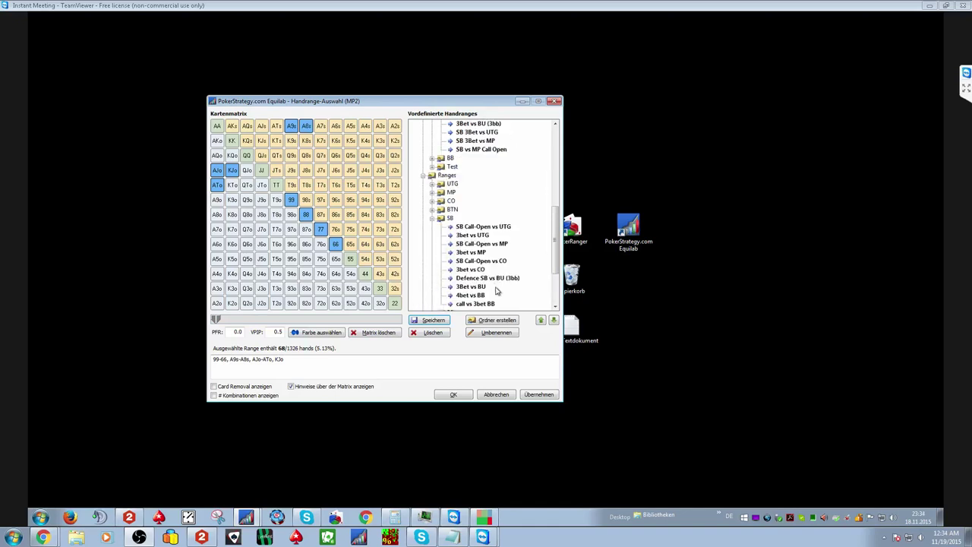
pyautogui.click(482, 262)
pyautogui.click(476, 271)
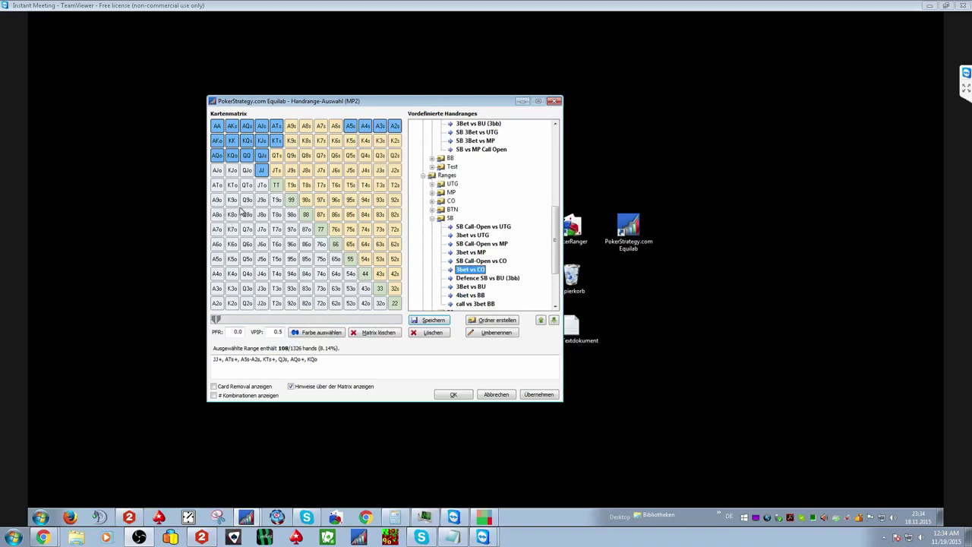
pyautogui.scroll(5, 456, 205)
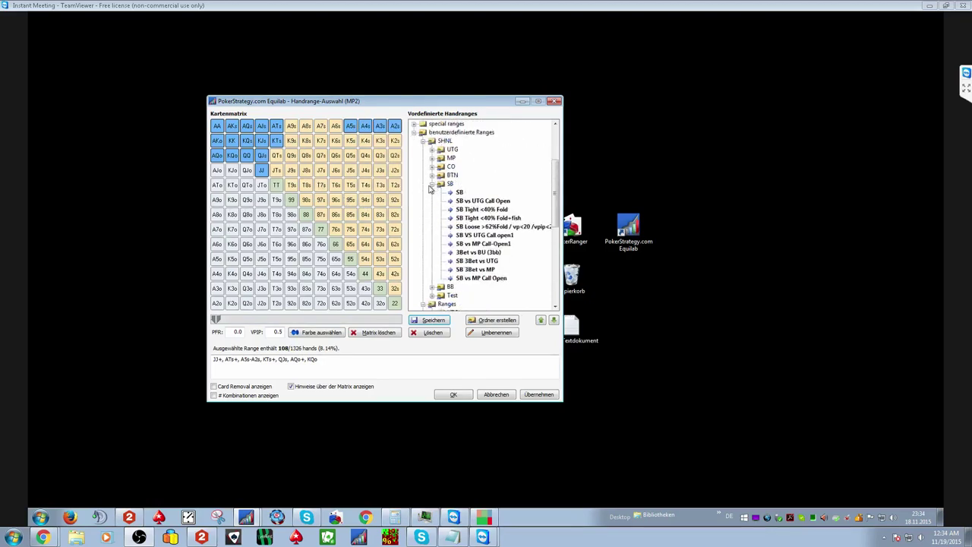
# Load the "BTN 3Bet vs CO" range from the SHNL BTN folder and remove 76s and 65s from the matrix.
pyautogui.click(432, 174)
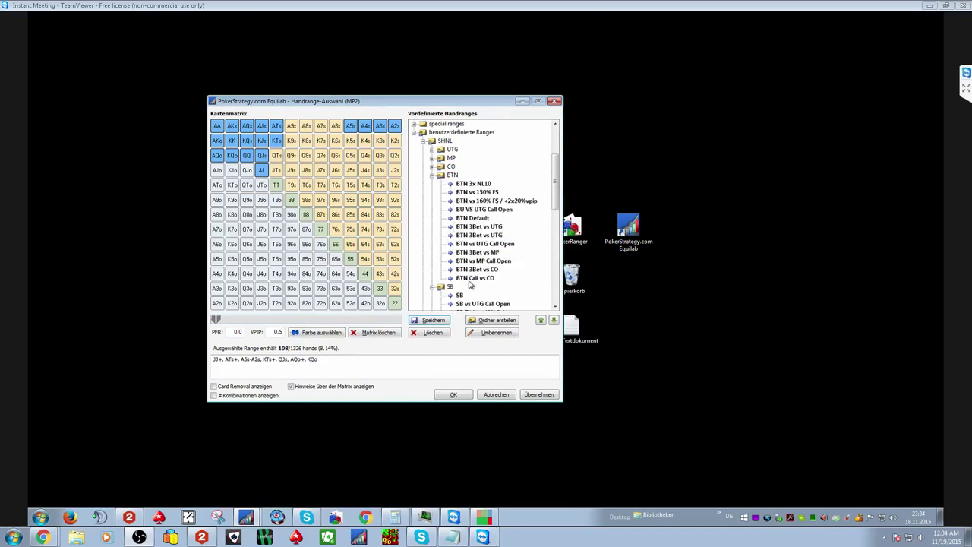
pyautogui.click(477, 269)
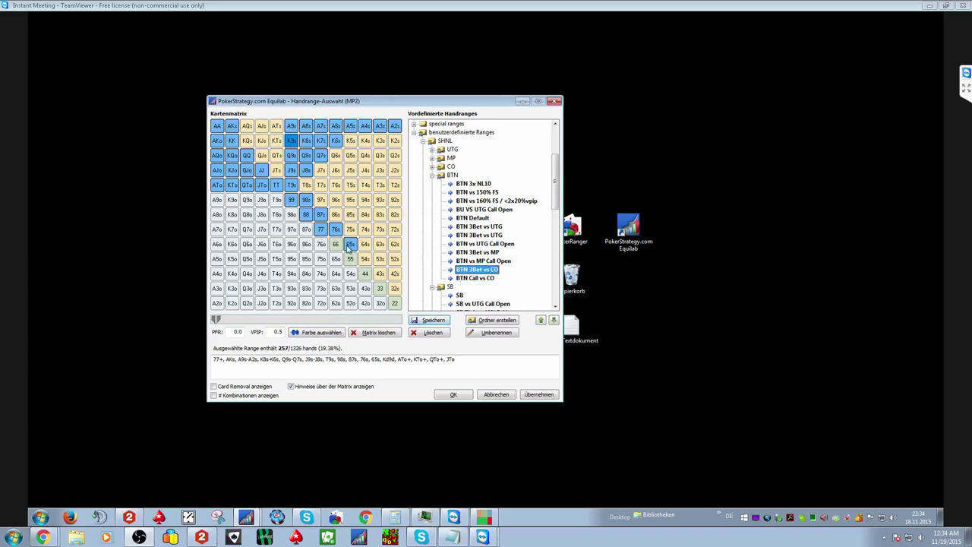
pyautogui.moveTo(348, 243); pyautogui.dragTo(322, 218)
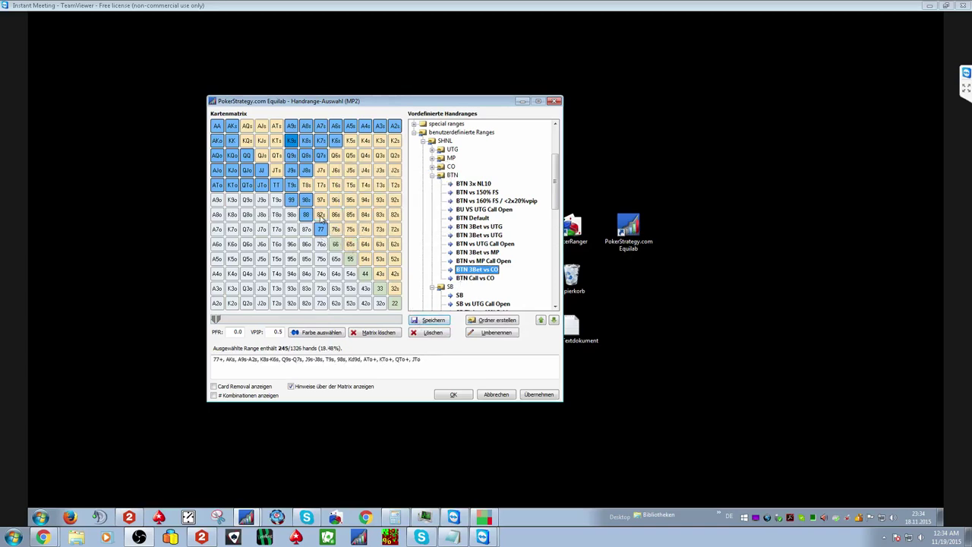
pyautogui.click(322, 218)
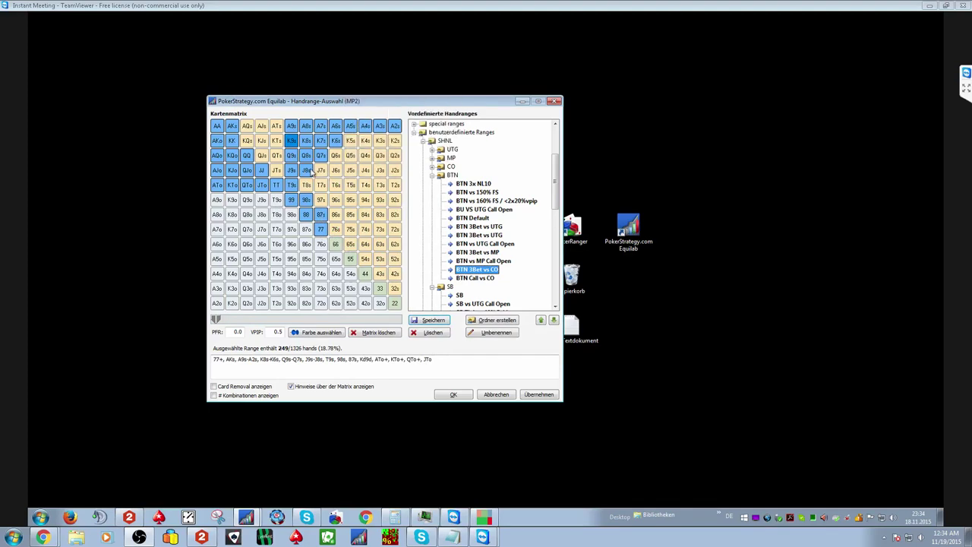
# Tighten the range by removing K8s–K6s, Q8s, Q7s, J8s, KTo and QTo, and include all K9s combinations.
pyautogui.moveTo(311, 173)
pyautogui.mouseDown()
pyautogui.moveTo(325, 160)
pyautogui.moveTo(309, 164)
pyautogui.moveTo(313, 156)
pyautogui.moveTo(338, 143)
pyautogui.mouseUp()
pyautogui.click(307, 142)
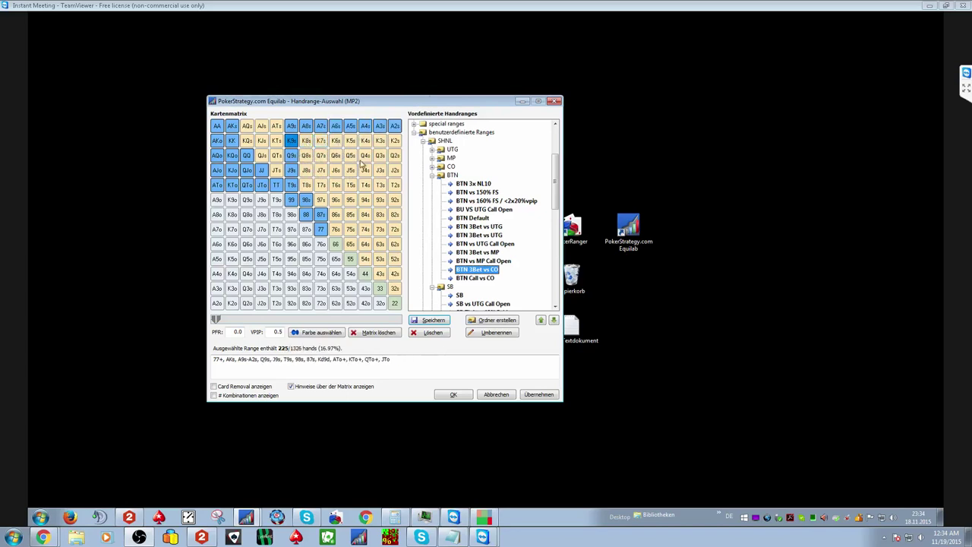
pyautogui.click(292, 144)
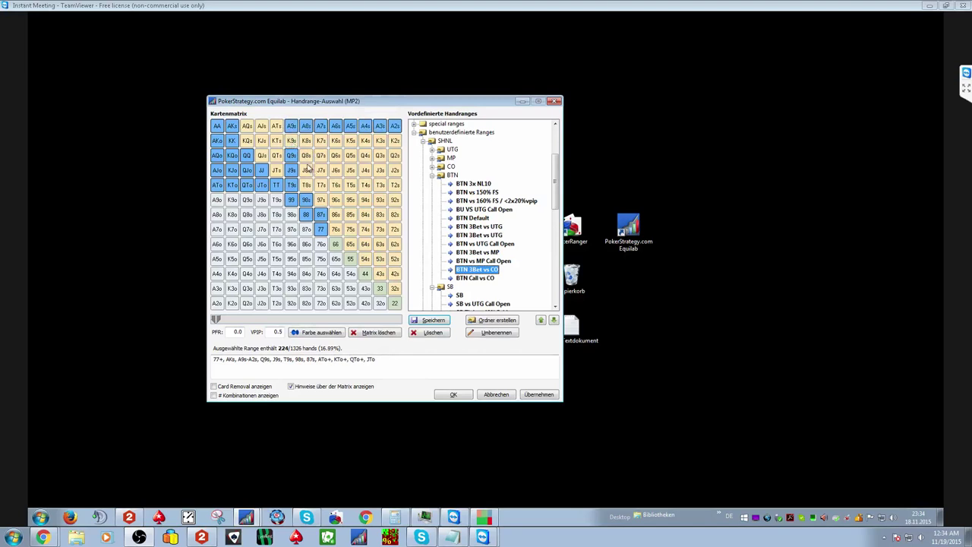
pyautogui.click(296, 143)
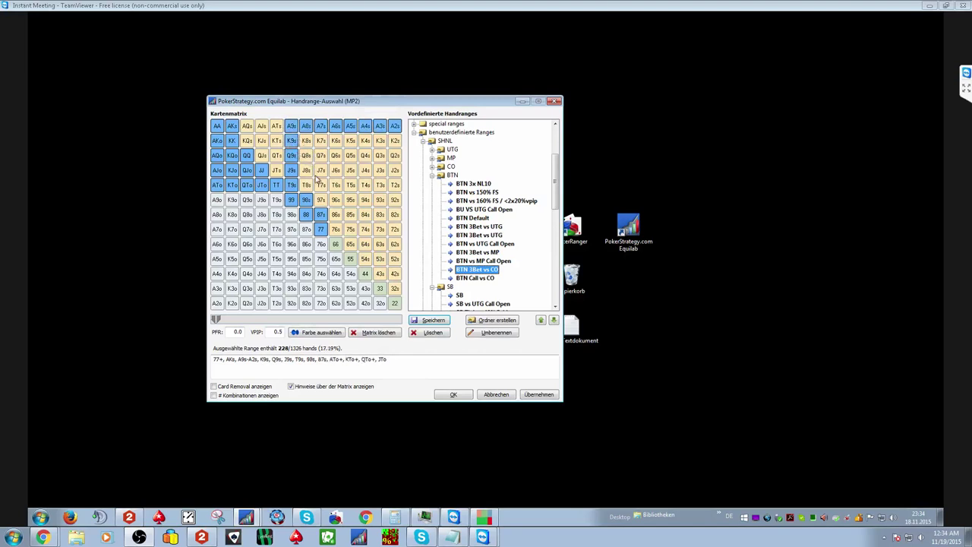
pyautogui.click(246, 186)
pyautogui.click(236, 186)
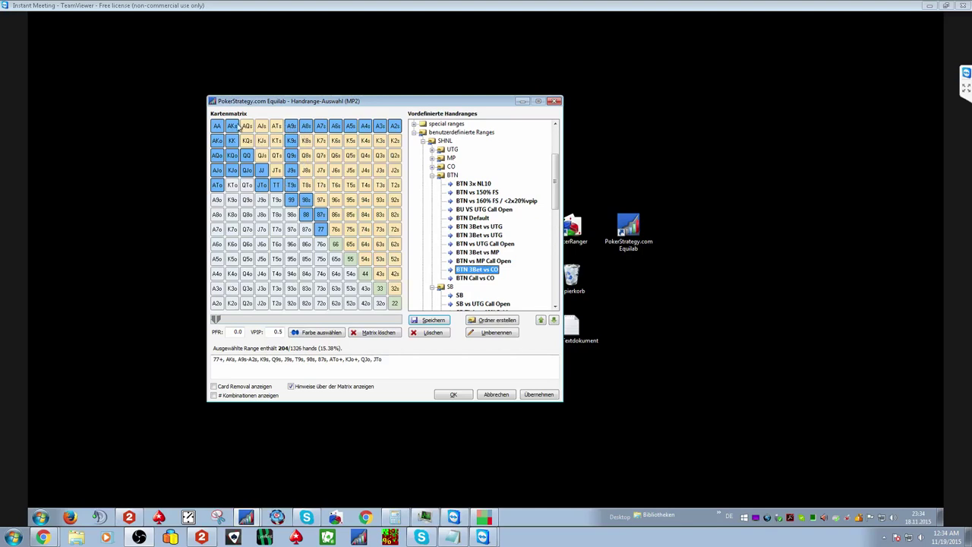
# Save the tightened range as "Sb 3Bet vs CO" and move it to the end of the SHNL SB folder.
pyautogui.click(433, 320)
pyautogui.doubleClick(447, 271)
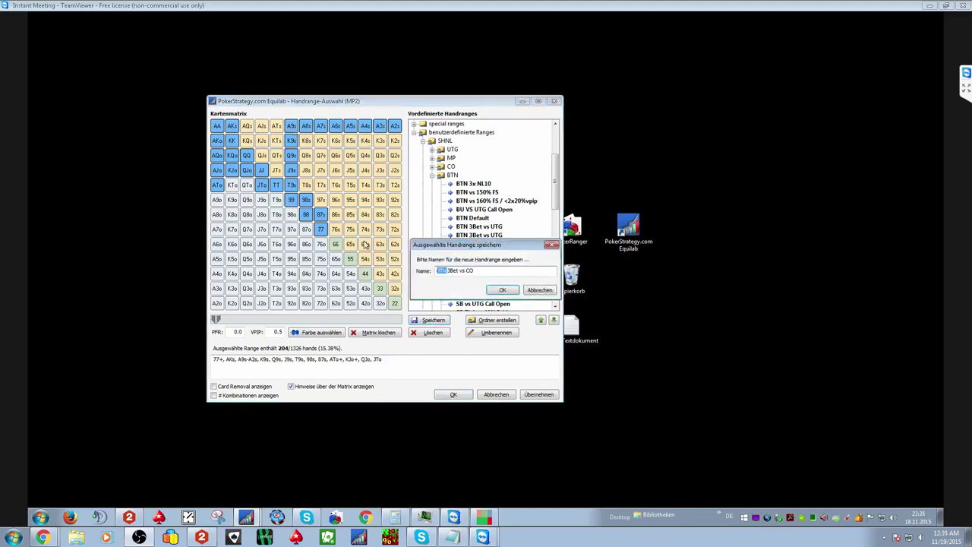
pyautogui.write('Sb')
pyautogui.press('Return')
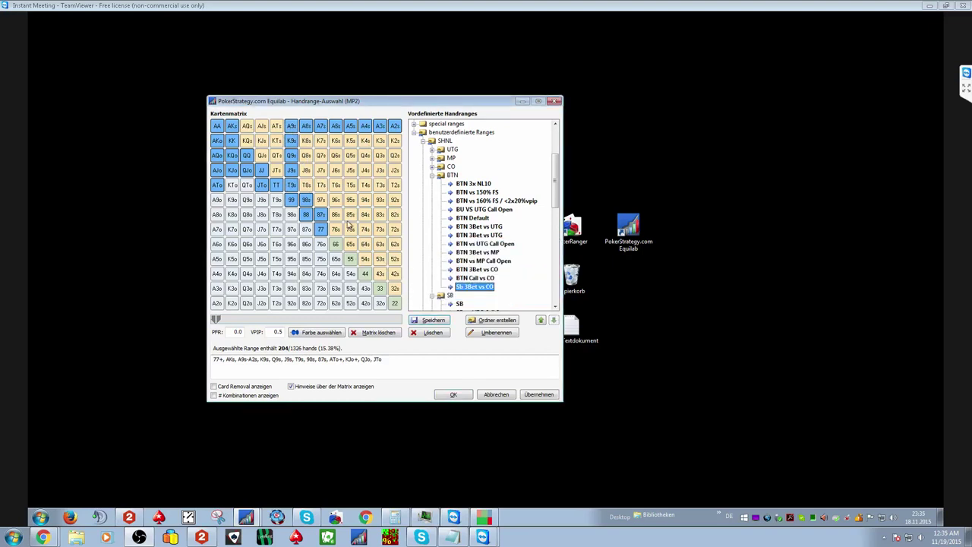
pyautogui.scroll(-2, 523, 195)
pyautogui.moveTo(465, 235); pyautogui.dragTo(446, 247)
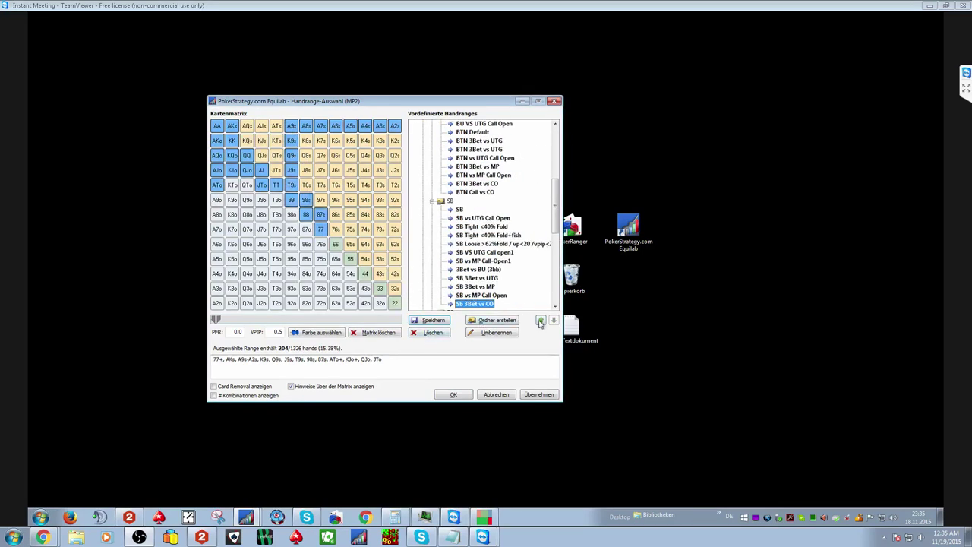
# Save a copy of "BTN Call vs CO" as "SB Call vs CO" and place it below "Sb 3Bet vs CO" in the SHNL SB folder.
pyautogui.scroll(1, 487, 198)
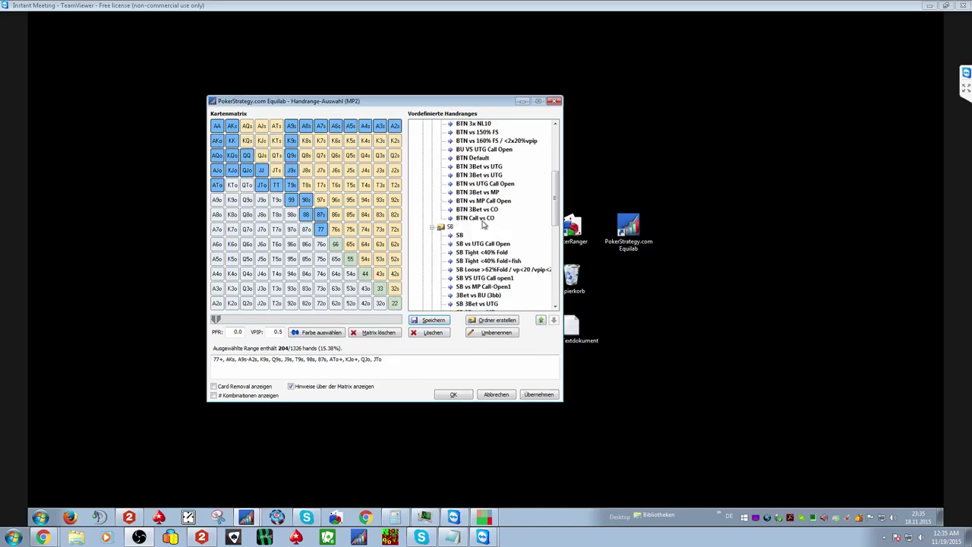
pyautogui.click(477, 219)
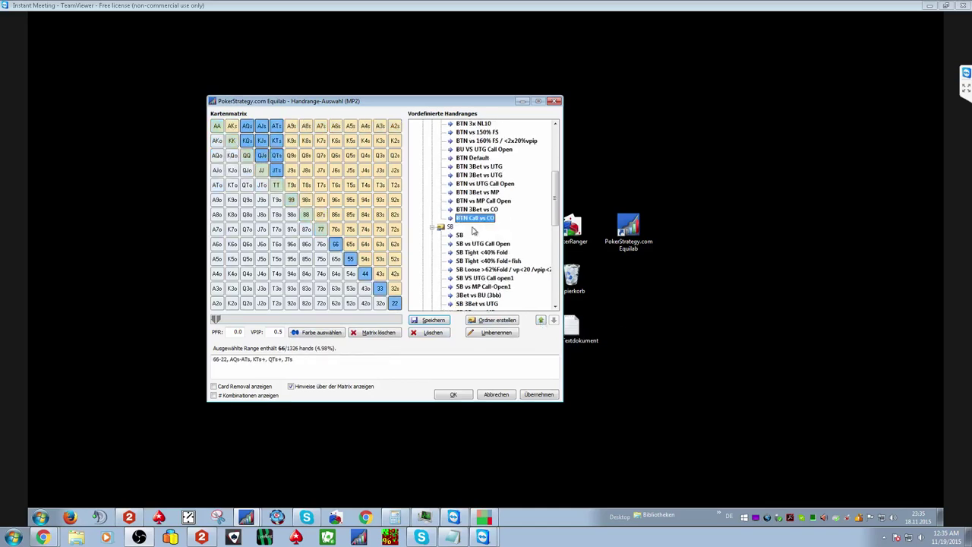
pyautogui.click(426, 322)
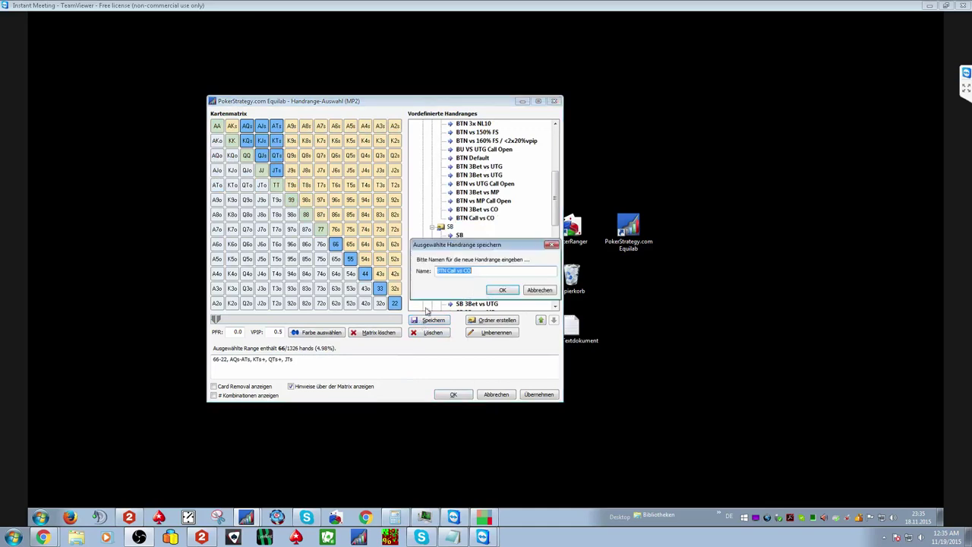
pyautogui.click(449, 275)
pyautogui.press('BackSpace')
pyautogui.press('BackSpace')
pyautogui.press('BackSpace')
pyautogui.write('SB')
pyautogui.click(502, 290)
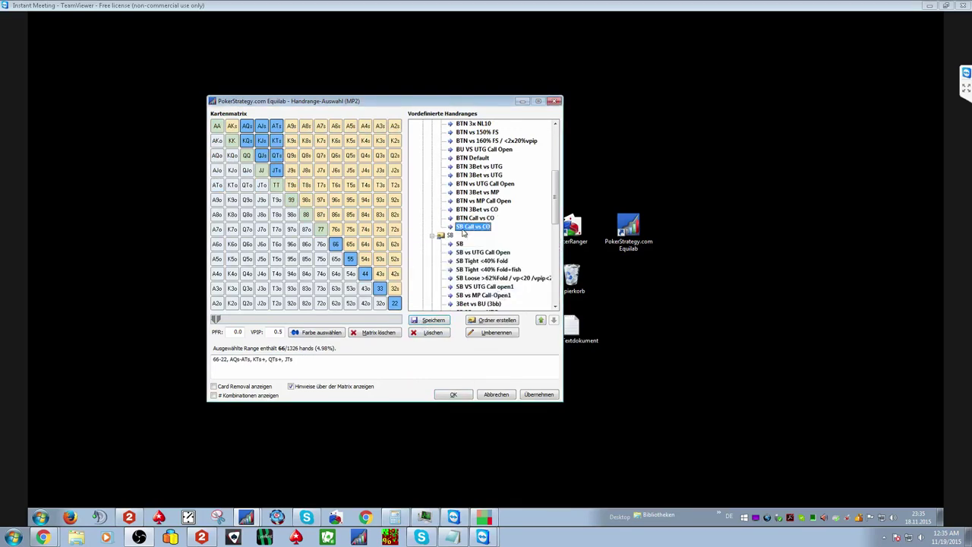
pyautogui.scroll(-3, 516, 272)
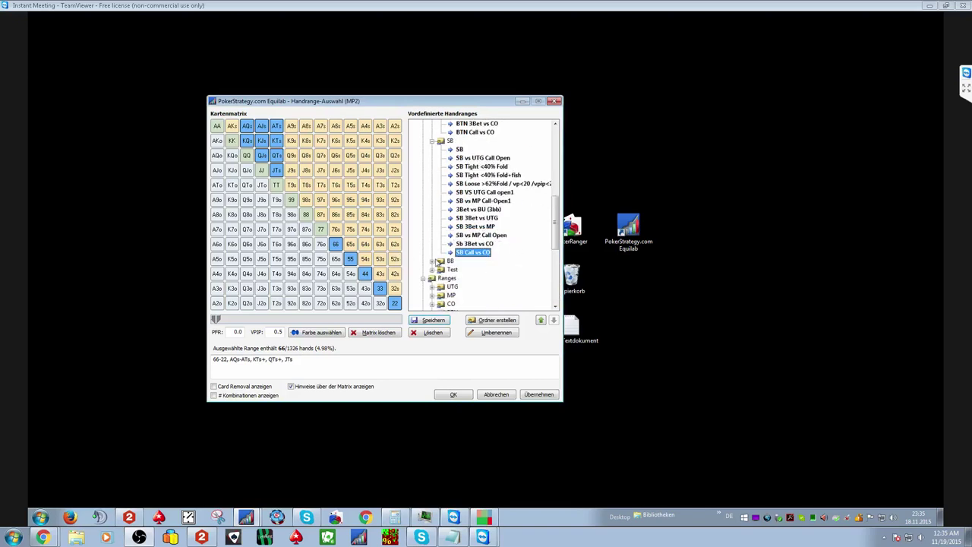
# Expand the SHNL BB folder and review the "Sb 3Bet vs CO" range.
pyautogui.click(435, 265)
pyautogui.scroll(-2, 435, 265)
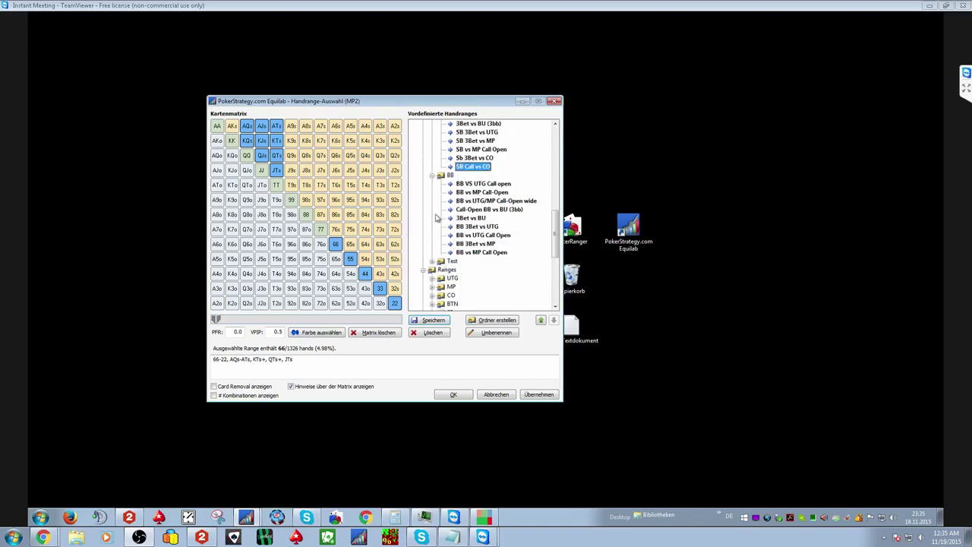
pyautogui.click(475, 159)
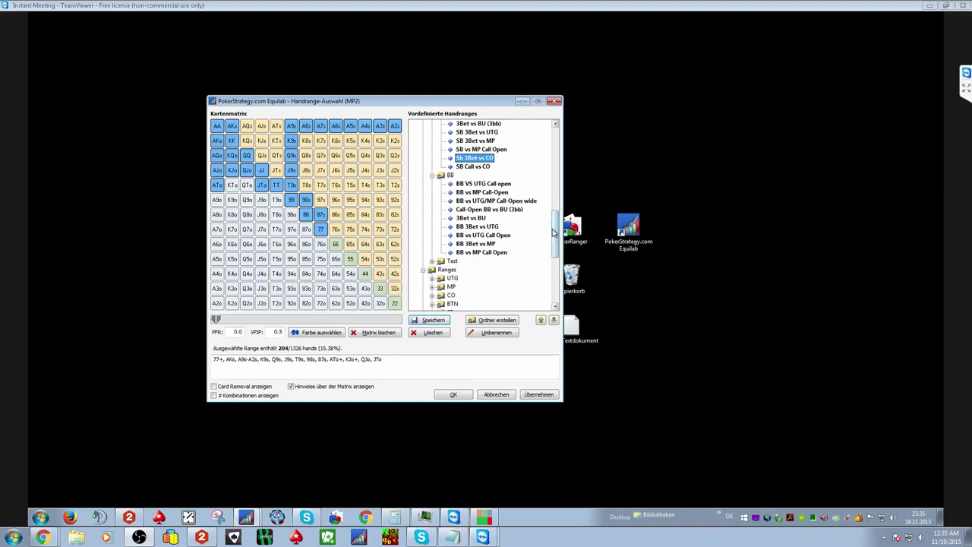
pyautogui.moveTo(553, 233)
pyautogui.mouseDown()
pyautogui.moveTo(554, 209)
pyautogui.moveTo(554, 224)
pyautogui.mouseUp()
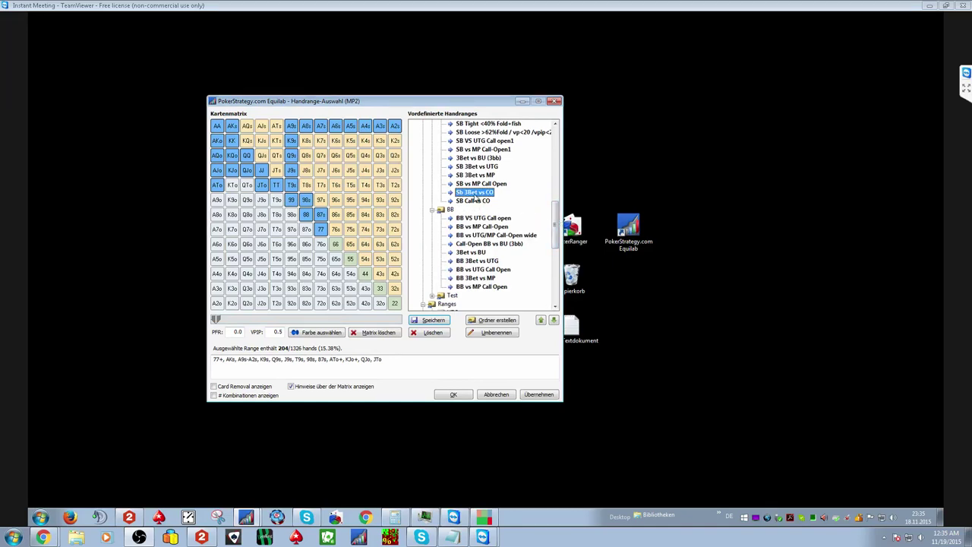
pyautogui.moveTo(558, 232); pyautogui.dragTo(558, 210)
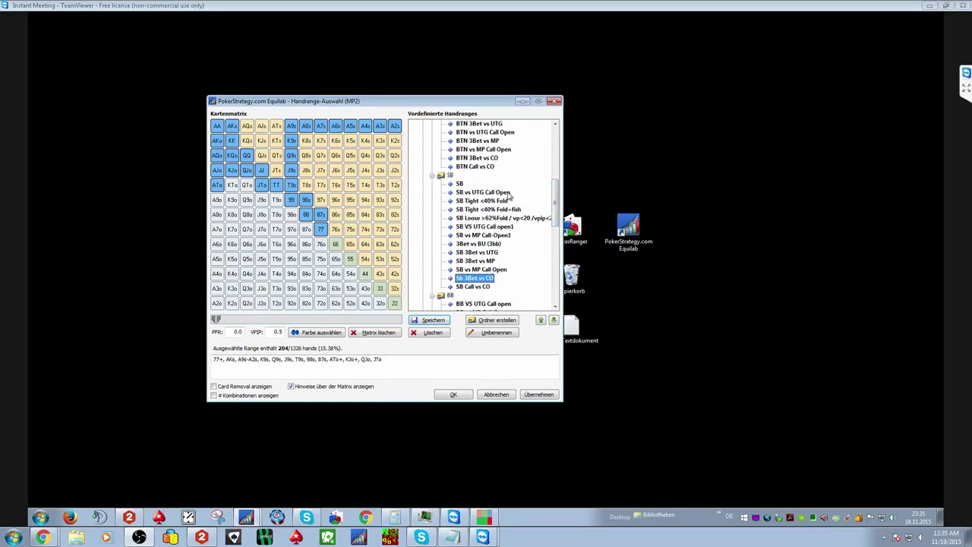
# Load "BTN 3Bet vs CO" and widen it by adding T8s, 97s, 86s, 75s, J7s, K5s–K2s and Q6s.
pyautogui.click(465, 158)
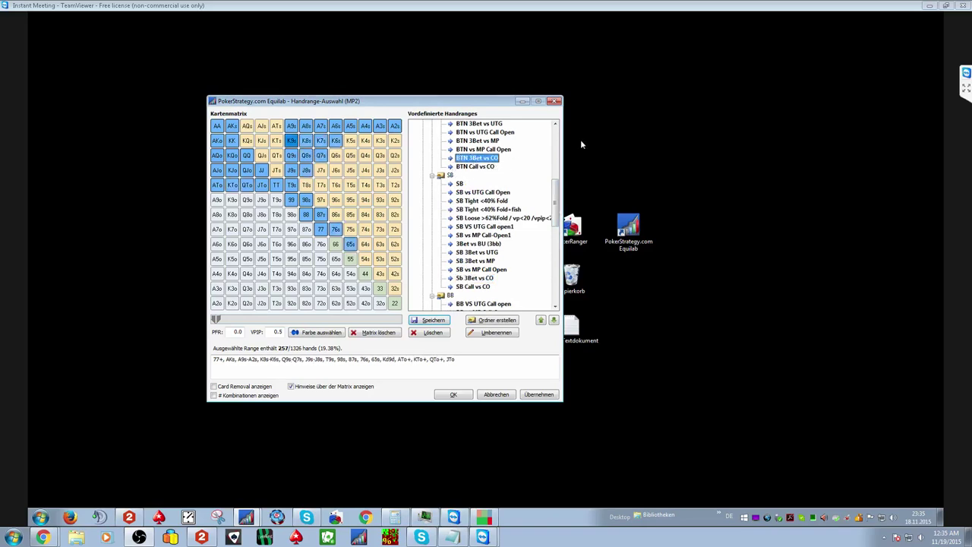
pyautogui.moveTo(558, 197); pyautogui.dragTo(560, 184)
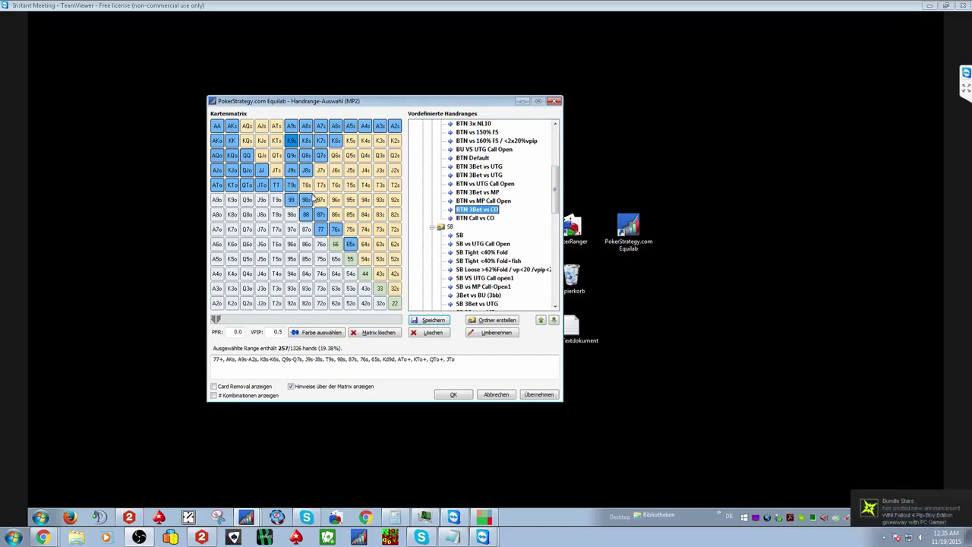
pyautogui.click(306, 185)
pyautogui.click(320, 199)
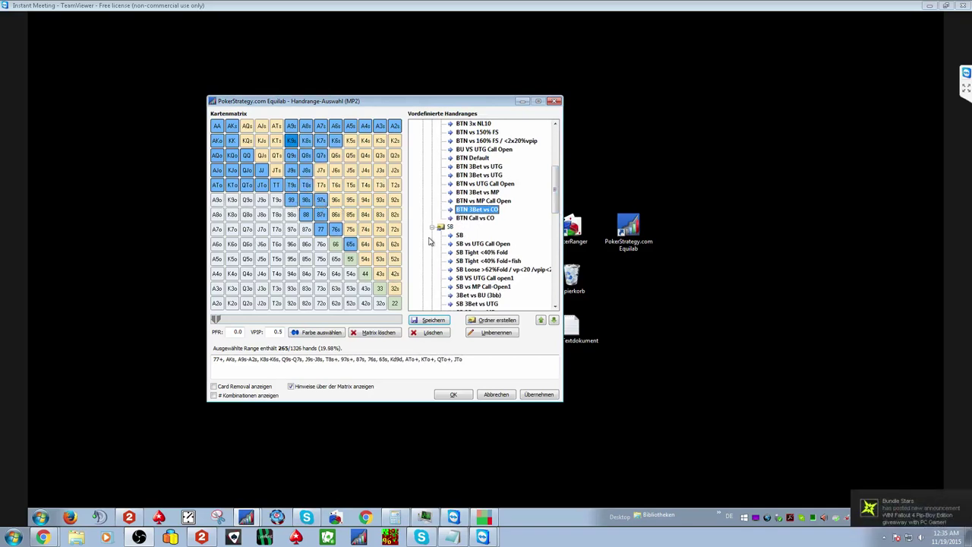
pyautogui.click(335, 216)
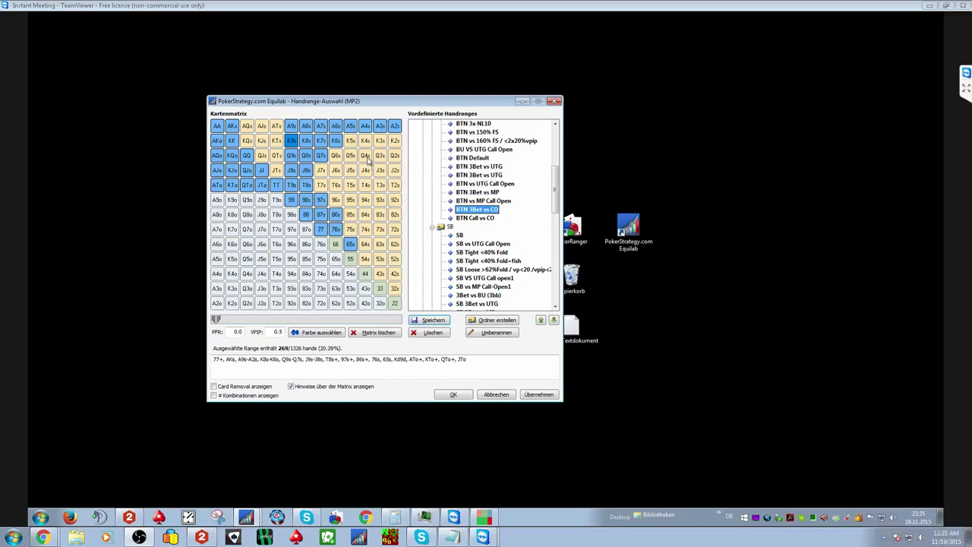
pyautogui.click(351, 230)
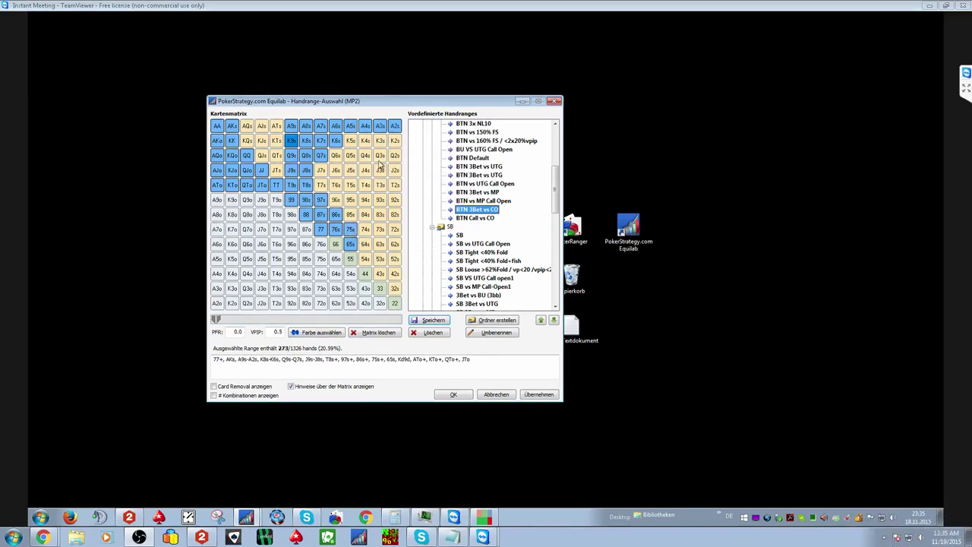
pyautogui.click(320, 173)
pyautogui.moveTo(355, 141); pyautogui.dragTo(395, 141)
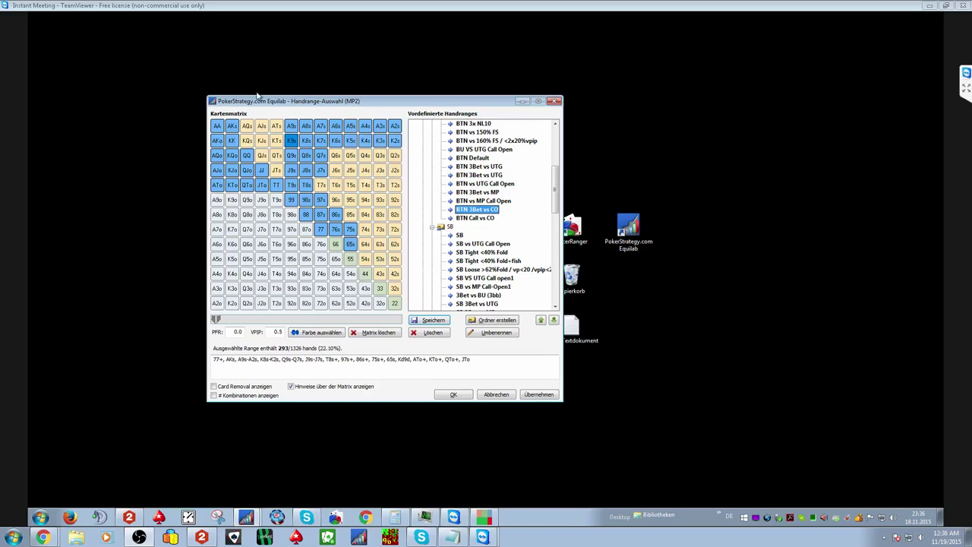
pyautogui.click(338, 157)
# Save the widened range as "BB 3Bet vs CO" and move it to the end of the SHNL BB folder.
pyautogui.moveTo(553, 196); pyautogui.dragTo(557, 220)
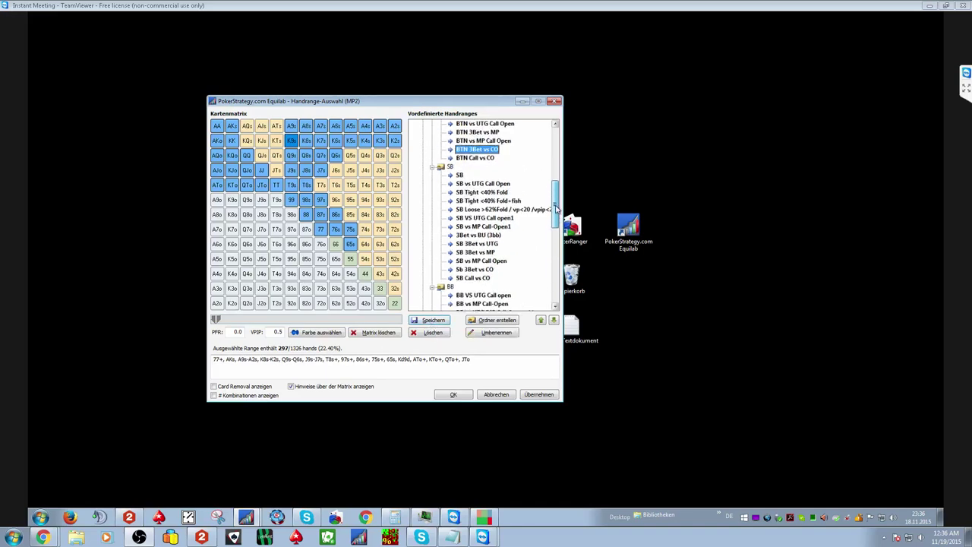
pyautogui.scroll(5, 509, 237)
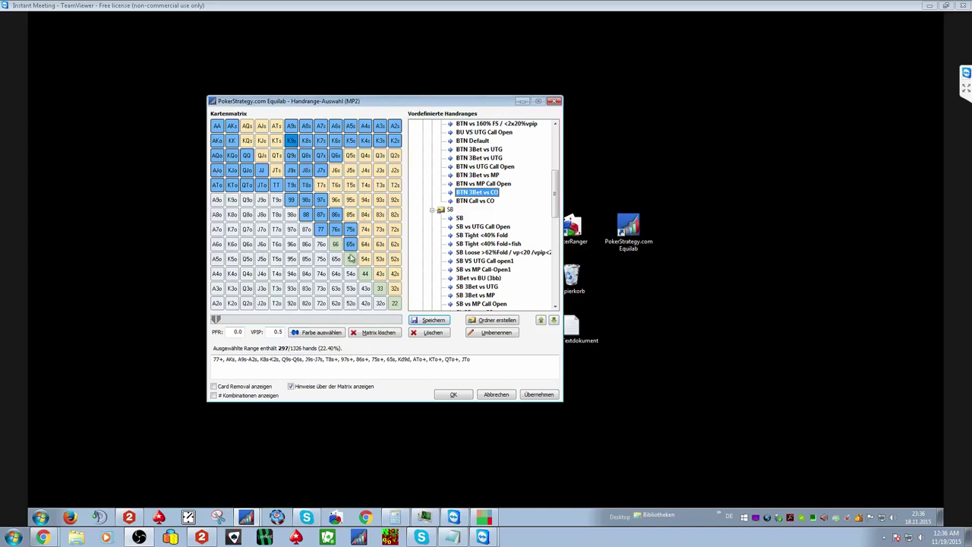
pyautogui.click(430, 321)
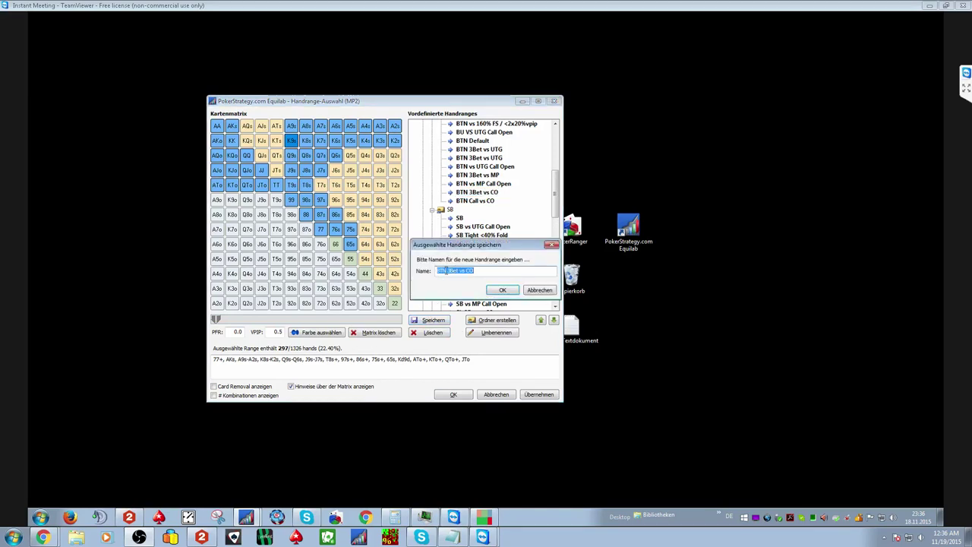
pyautogui.doubleClick(443, 271)
pyautogui.write('BB')
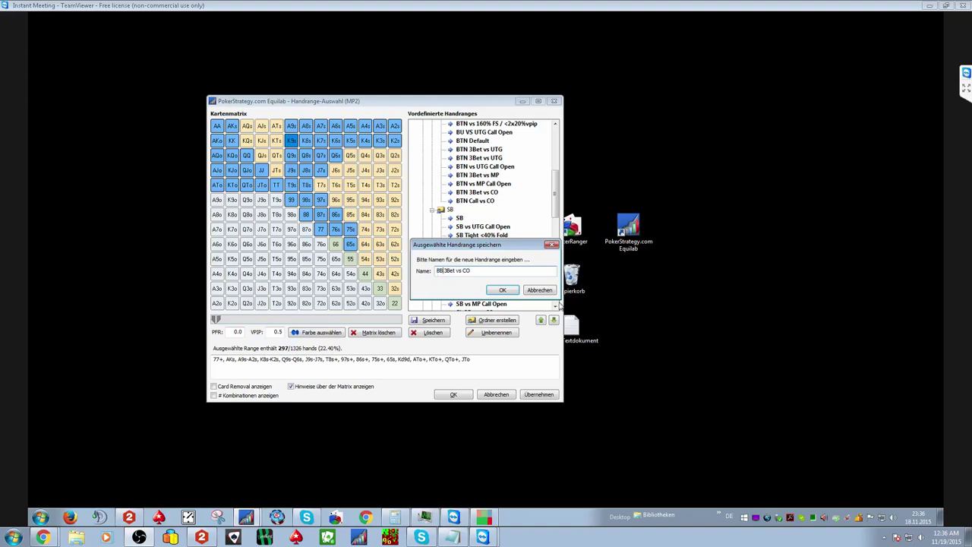
pyautogui.click(502, 290)
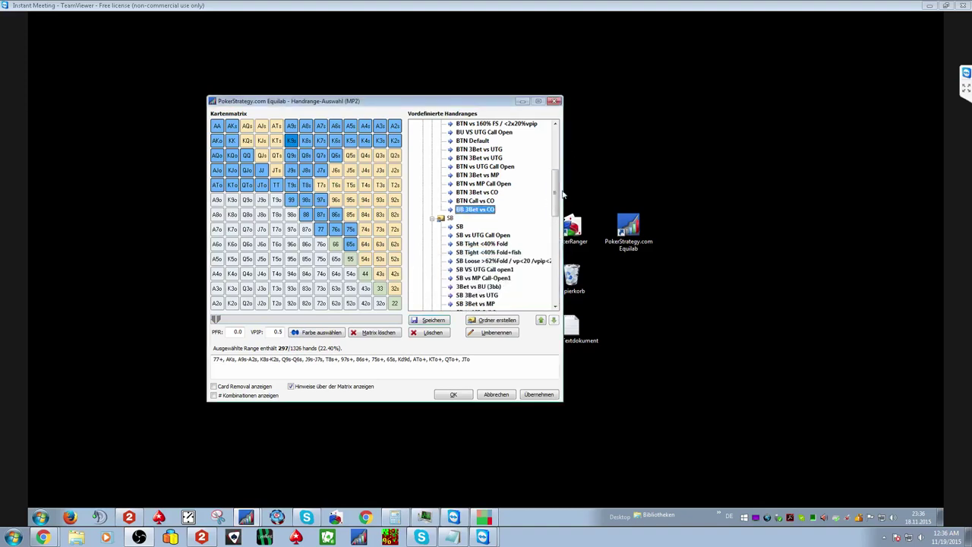
pyautogui.scroll(-2, 555, 194)
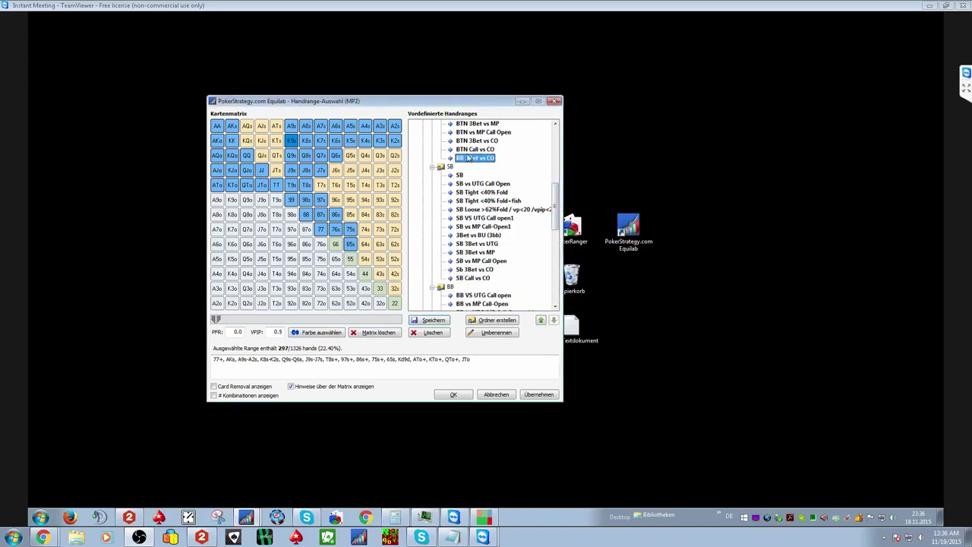
pyautogui.moveTo(469, 157); pyautogui.dragTo(454, 284)
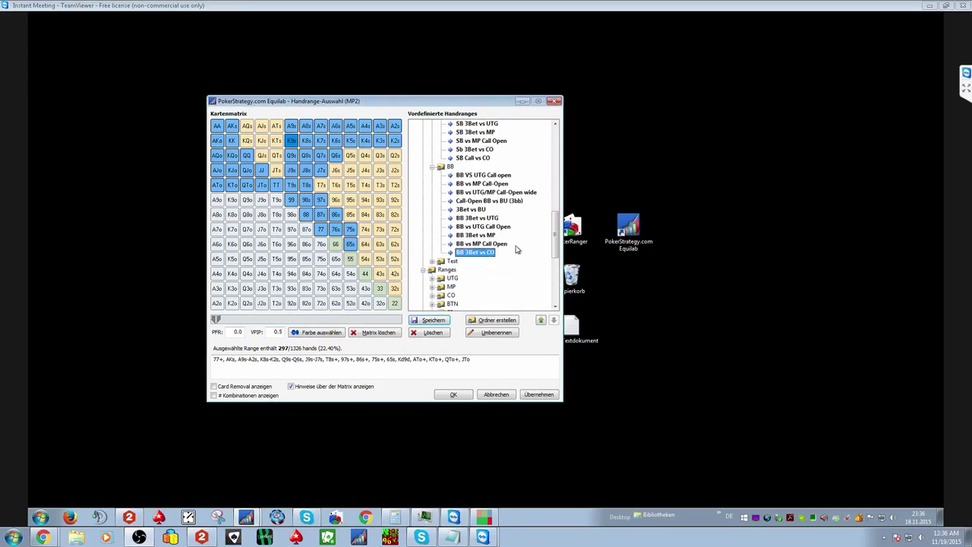
pyautogui.scroll(1, 520, 246)
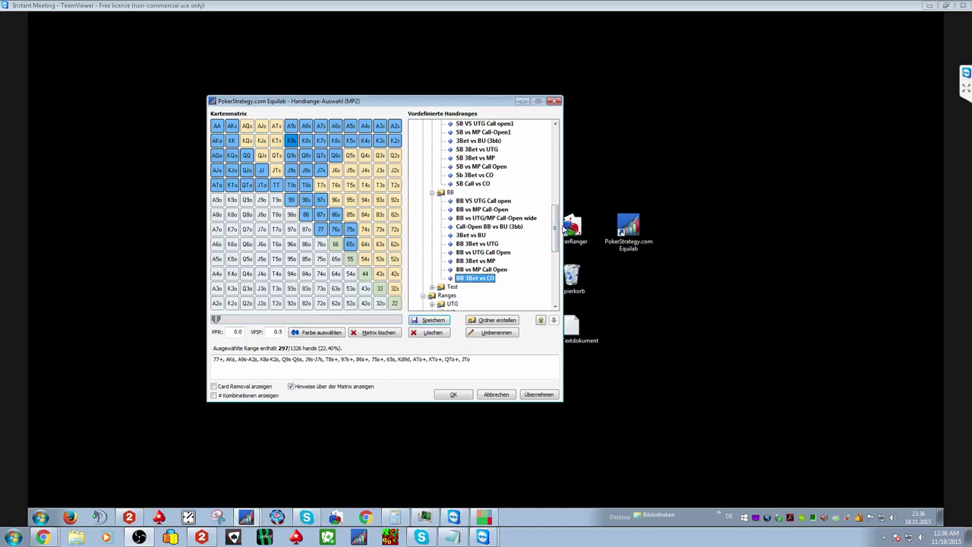
pyautogui.moveTo(555, 231)
pyautogui.mouseDown()
pyautogui.moveTo(559, 220)
pyautogui.moveTo(559, 237)
pyautogui.mouseUp()
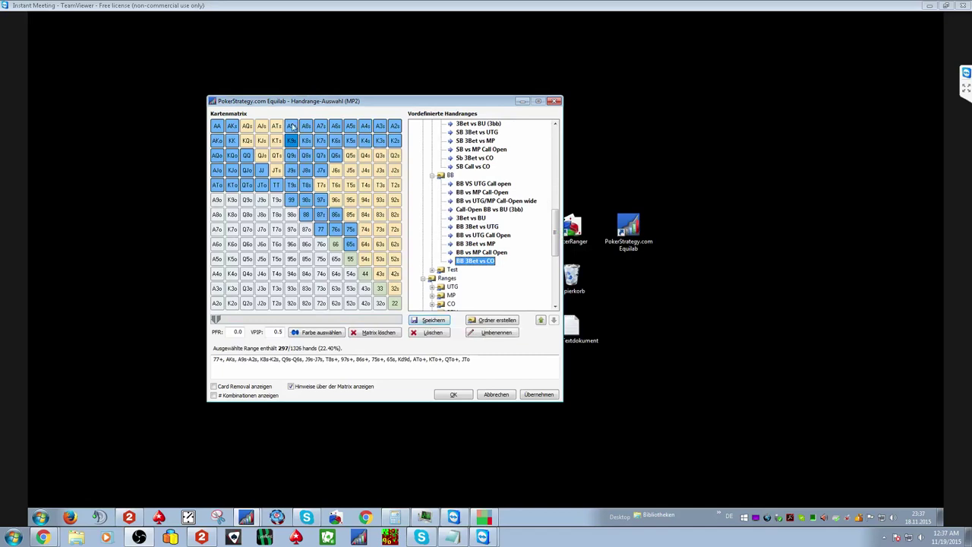
# Clear the hand matrix and select AQs–ATs, KQs–KTs, QJs–QTs, JTs and 66–22 as the BB calling range.
pyautogui.moveTo(217, 126)
pyautogui.mouseDown()
pyautogui.moveTo(218, 173)
pyautogui.moveTo(233, 142)
pyautogui.moveTo(233, 194)
pyautogui.moveTo(247, 152)
pyautogui.moveTo(322, 234)
pyautogui.moveTo(320, 199)
pyautogui.moveTo(290, 144)
pyautogui.moveTo(298, 172)
pyautogui.moveTo(297, 133)
pyautogui.moveTo(334, 152)
pyautogui.moveTo(365, 130)
pyautogui.moveTo(393, 142)
pyautogui.moveTo(351, 249)
pyautogui.moveTo(223, 183)
pyautogui.mouseUp()
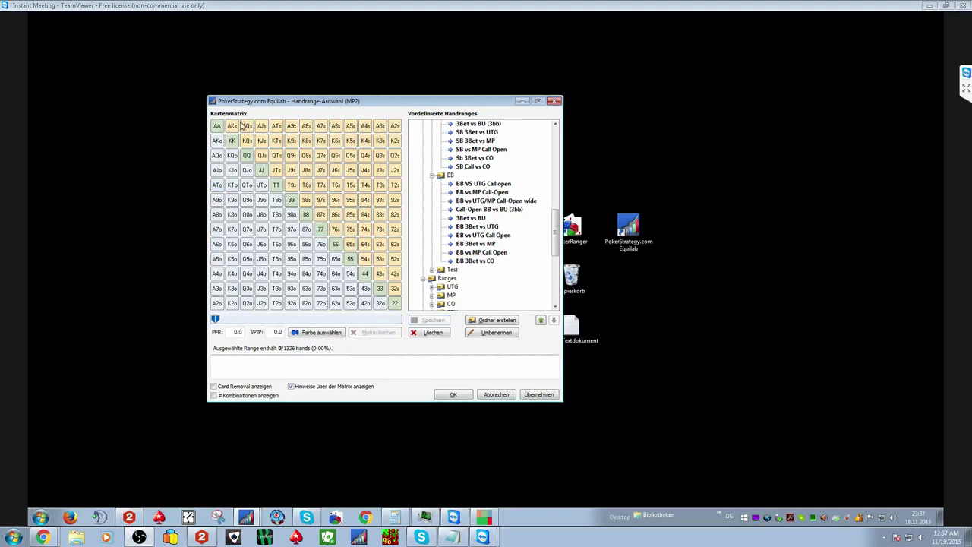
pyautogui.moveTo(247, 127)
pyautogui.mouseDown()
pyautogui.moveTo(261, 155)
pyautogui.moveTo(276, 156)
pyautogui.moveTo(281, 196)
pyautogui.mouseUp()
pyautogui.click(279, 191)
pyautogui.click(338, 245)
pyautogui.click(352, 263)
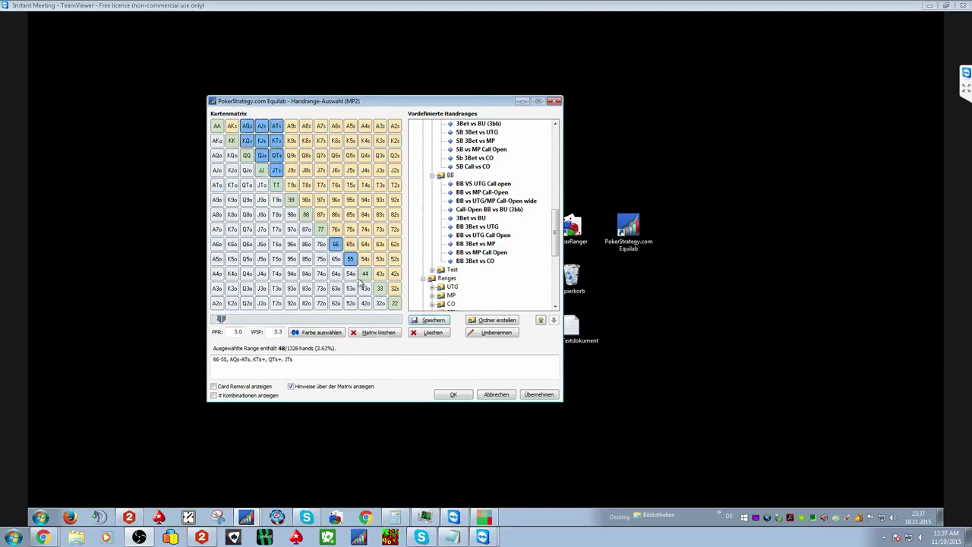
pyautogui.moveTo(366, 277); pyautogui.dragTo(394, 303)
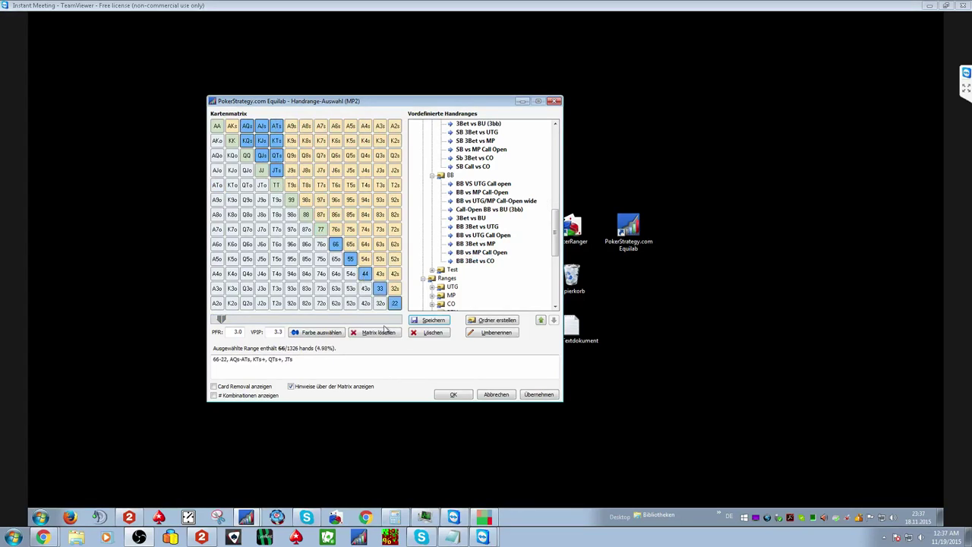
# Save the selected hands as "BB Call vs CO" in the SHNL BB folder.
pyautogui.click(430, 320)
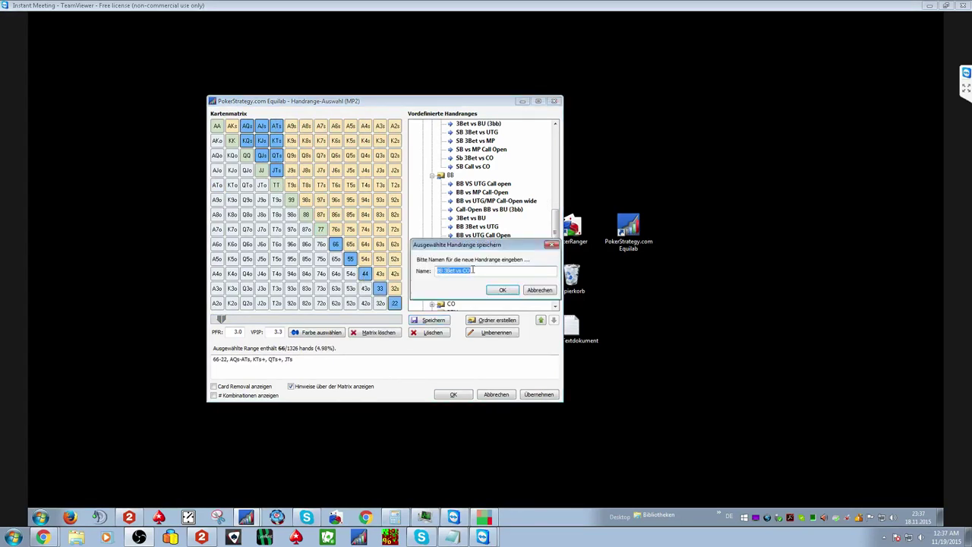
pyautogui.write('BB')
pyautogui.press('Return')
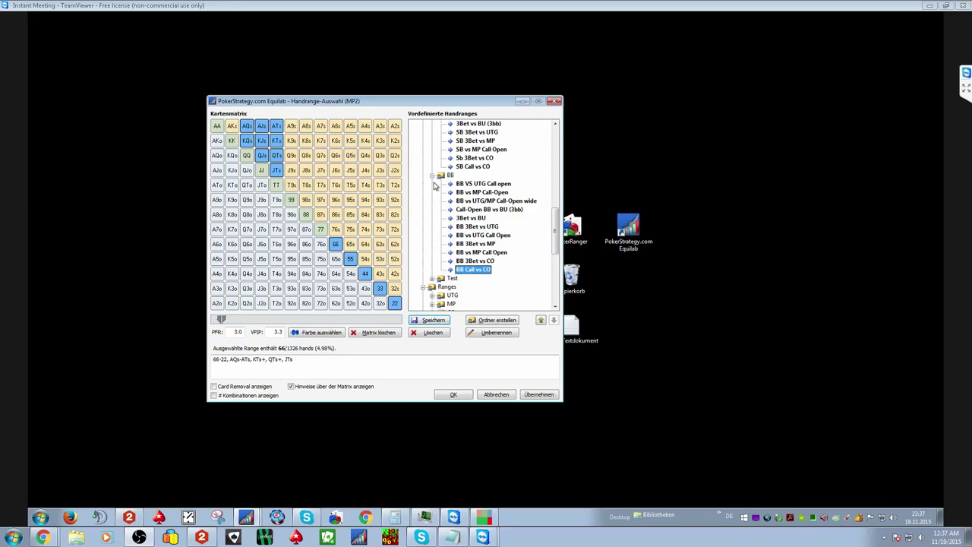
# Collapse the BTN, SB and BB folders in SHNL as well as the whole Ranges folder.
pyautogui.scroll(10, 423, 186)
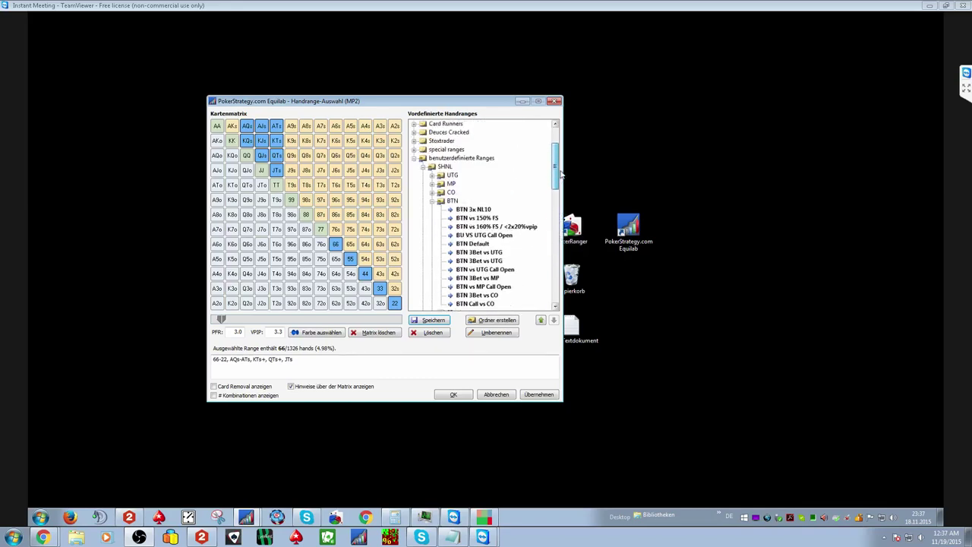
pyautogui.click(431, 150)
pyautogui.click(432, 159)
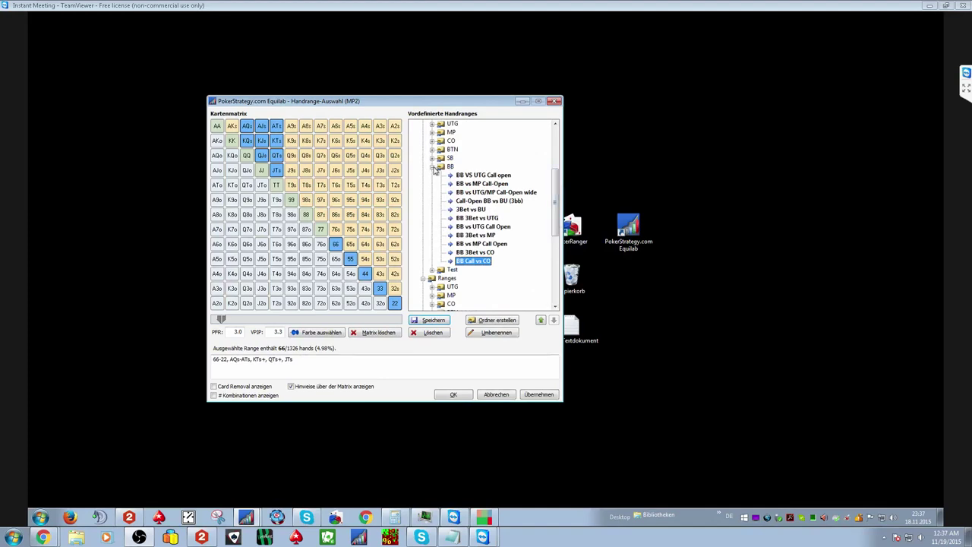
pyautogui.click(433, 168)
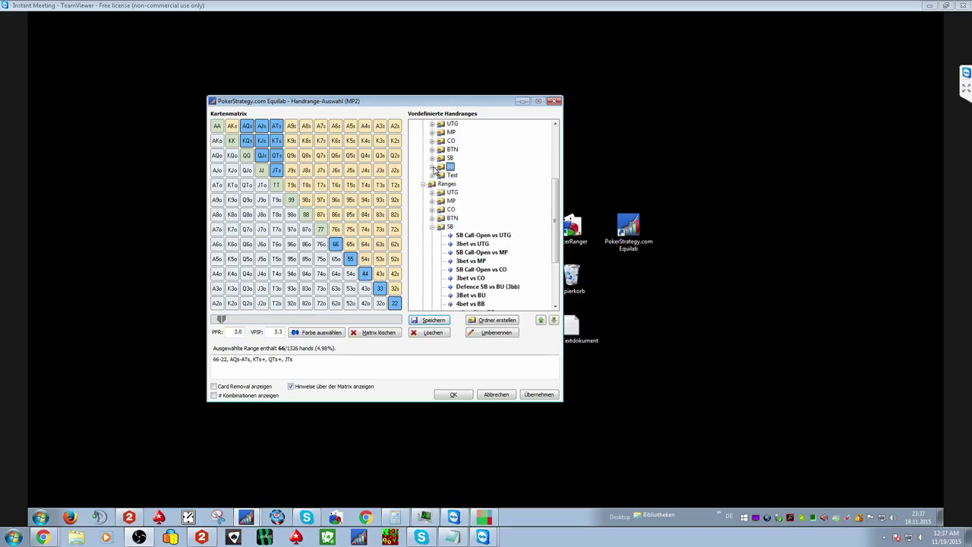
pyautogui.moveTo(557, 209); pyautogui.dragTo(556, 185)
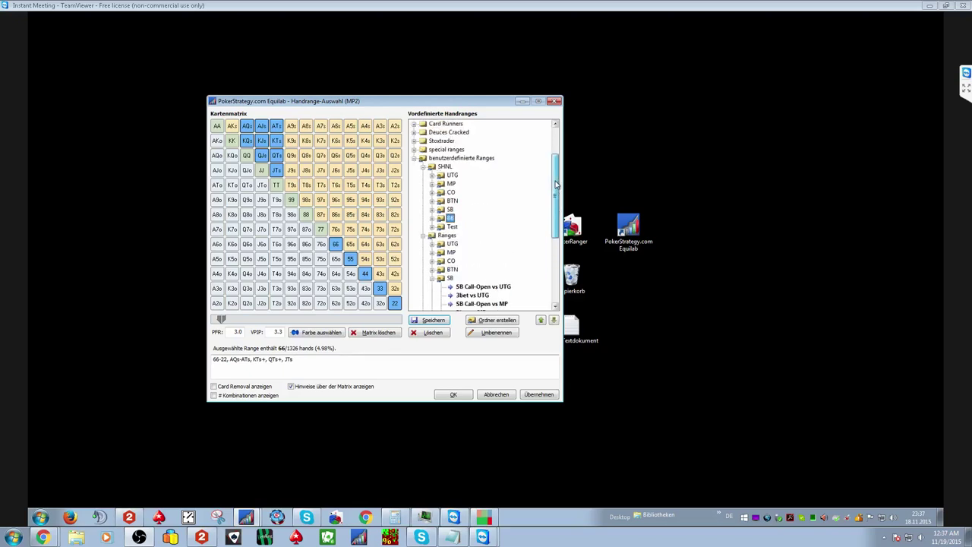
pyautogui.click(422, 235)
pyautogui.scroll(2, 426, 245)
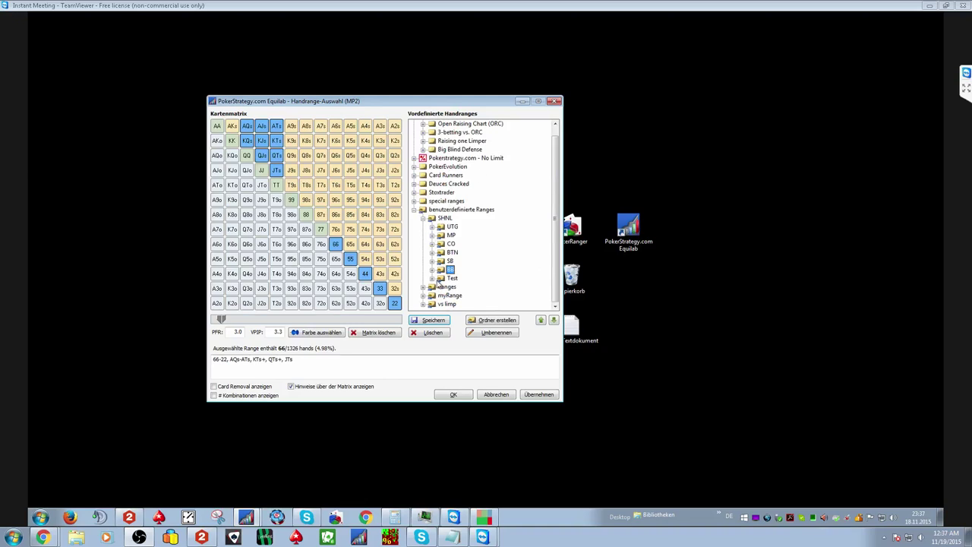
# Reopen the SHNL BB folder and review the "BB Call vs CO" and "BB 3Bet vs CO" ranges.
pyautogui.click(432, 270)
pyautogui.scroll(-1, 524, 251)
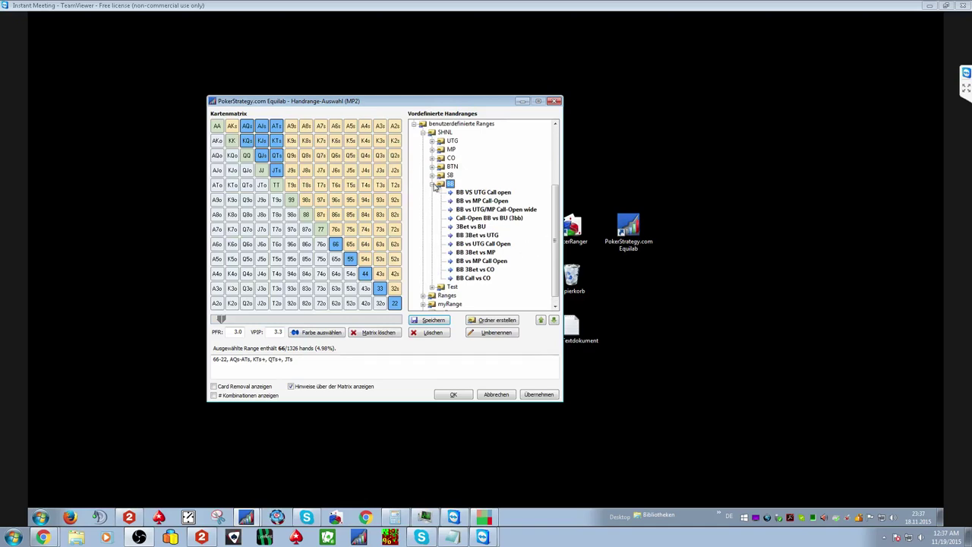
pyautogui.click(475, 280)
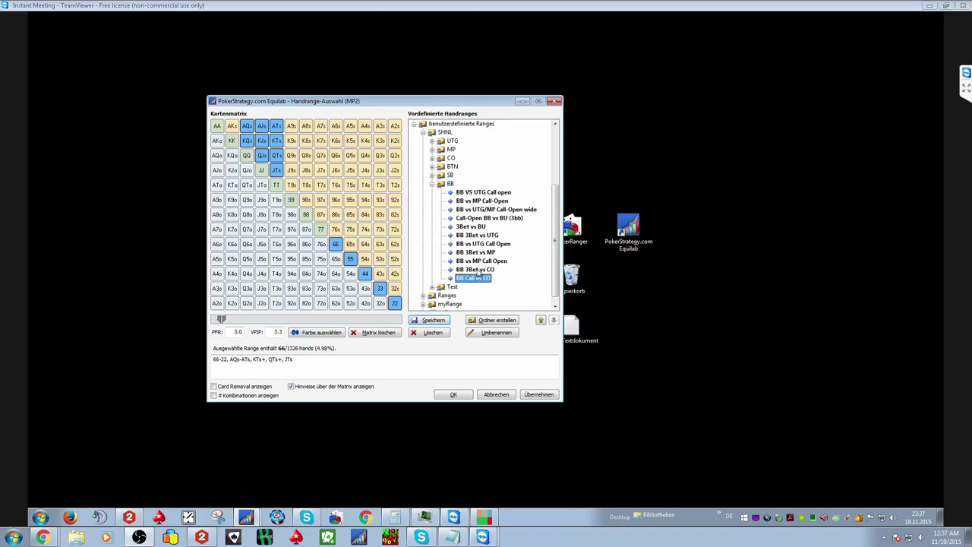
pyautogui.click(477, 270)
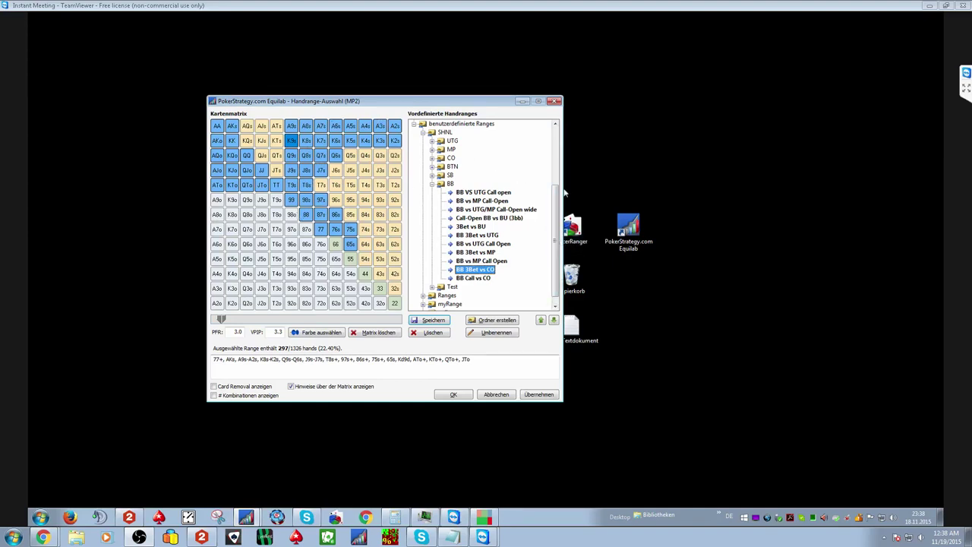
# Collapse the SHNL BB folder and expand the SHNL SB folder to look through its ranges.
pyautogui.click(433, 185)
pyautogui.click(433, 267)
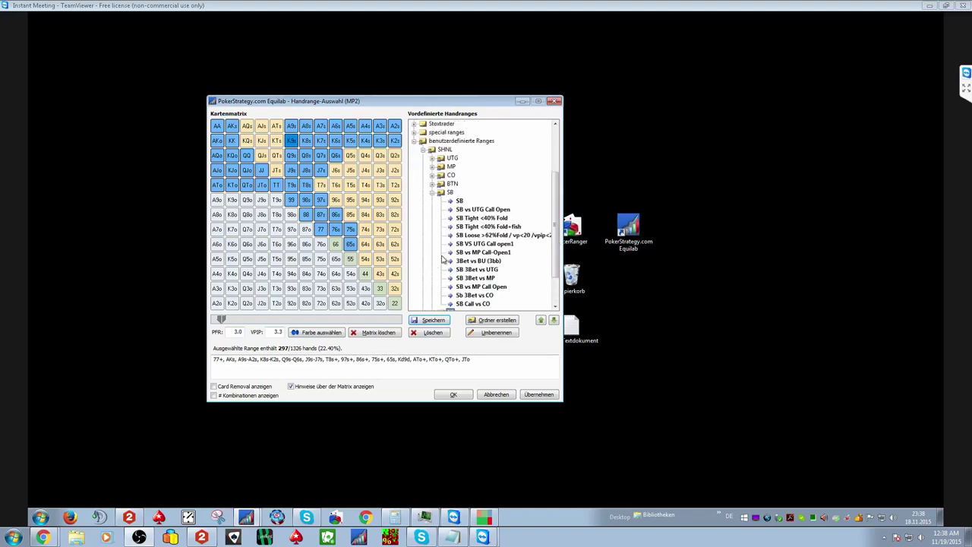
pyautogui.scroll(-2, 561, 228)
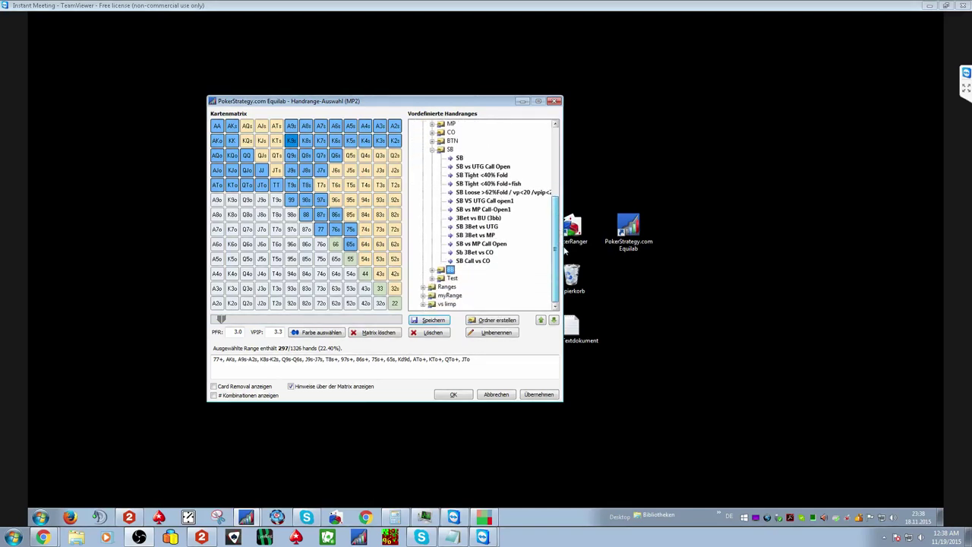
pyautogui.scroll(1, 564, 249)
pyautogui.scroll(2, 565, 232)
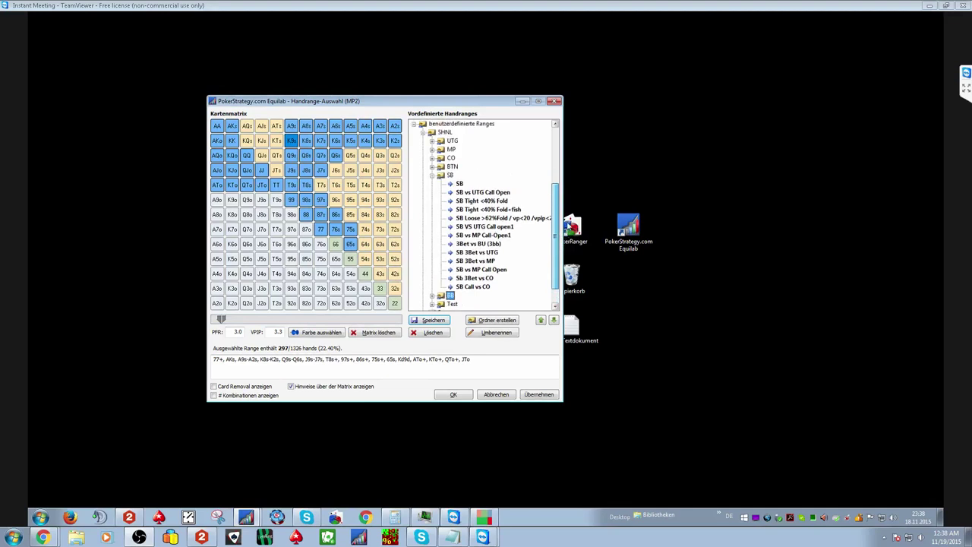
pyautogui.scroll(-3, 567, 225)
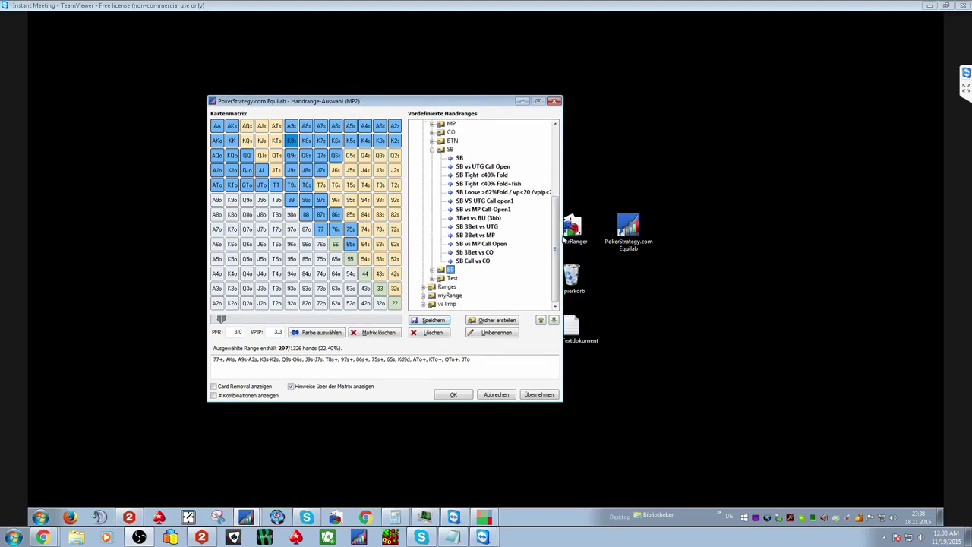
# Expand the SB folder in myRange and compare "Resteal SB vs BU (18.4%)" with "Defence SB vs BU" by switching between them repeatedly.
pyautogui.click(423, 296)
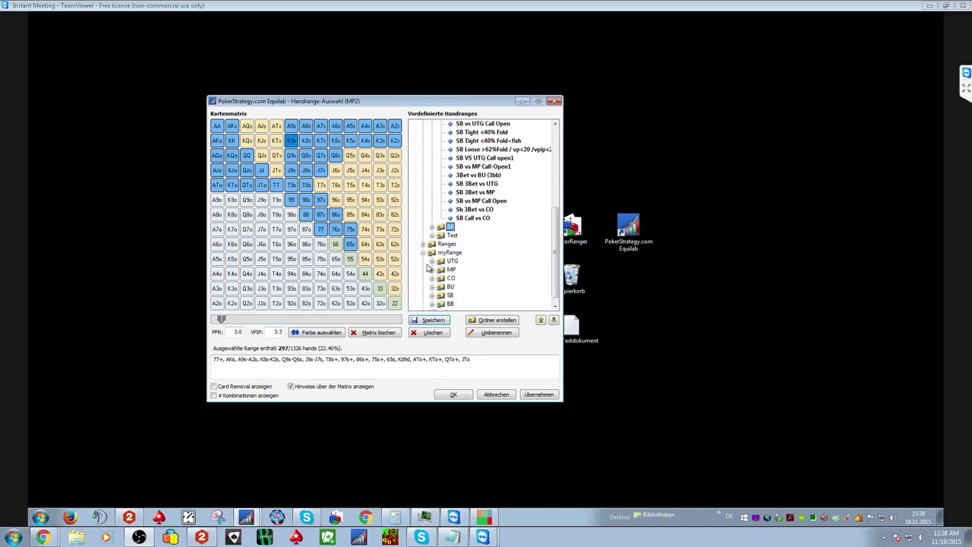
pyautogui.scroll(-1, 429, 259)
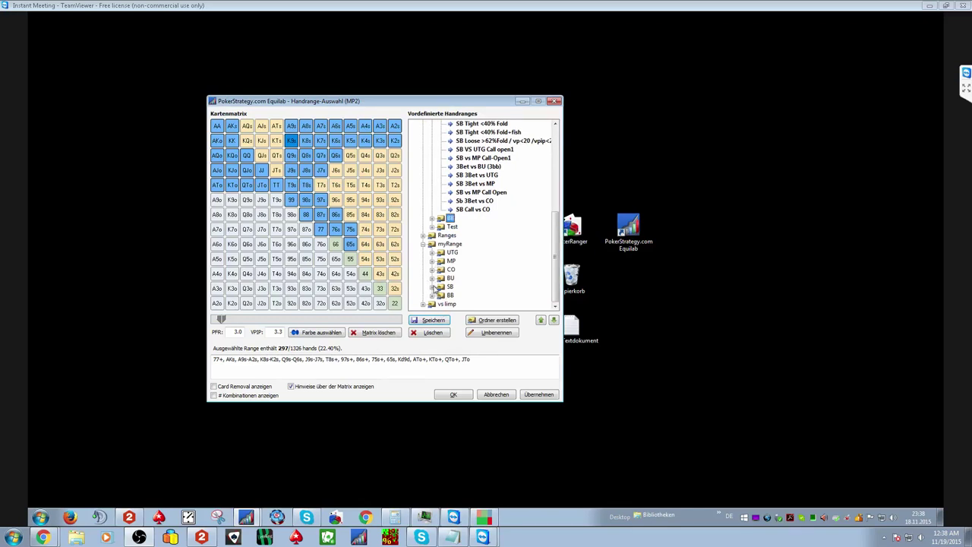
pyautogui.click(433, 287)
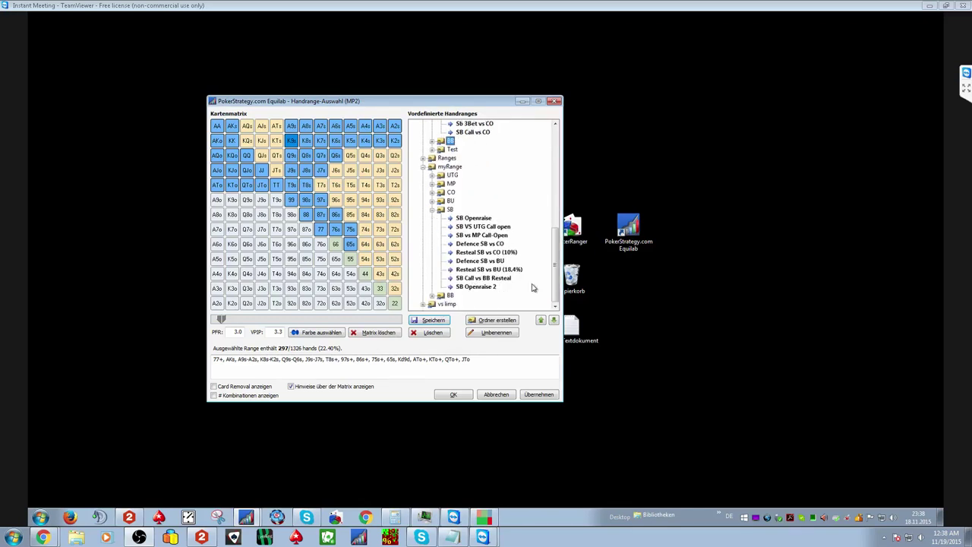
pyautogui.click(482, 269)
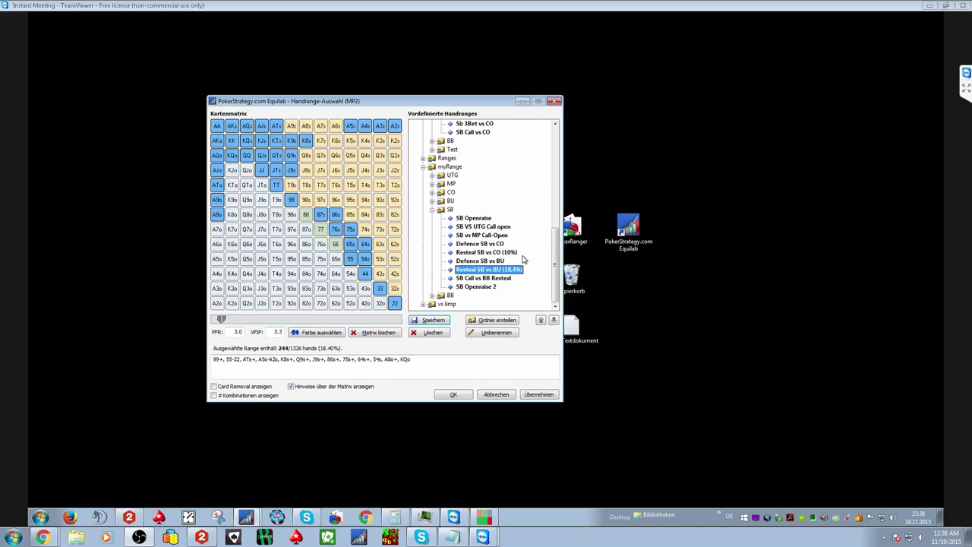
pyautogui.click(484, 261)
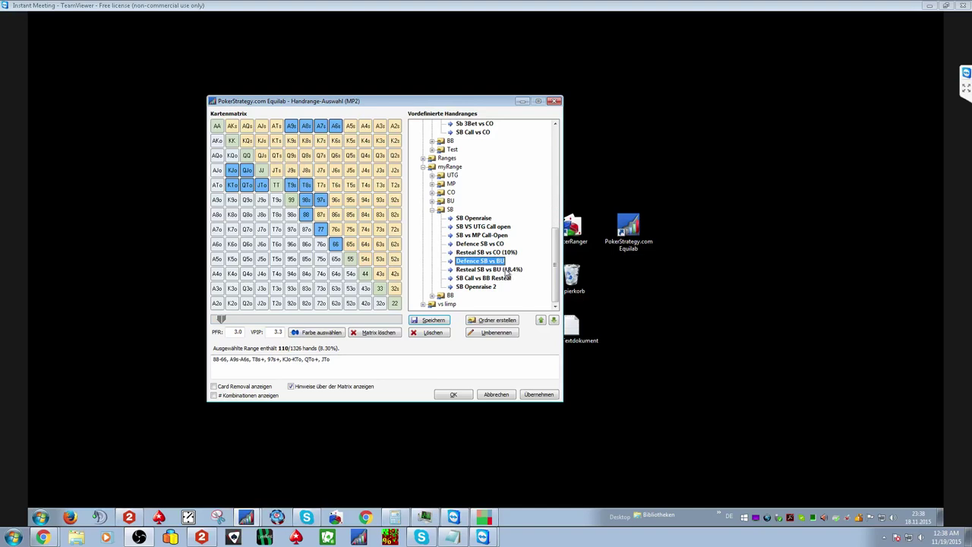
pyautogui.click(507, 272)
pyautogui.click(495, 261)
pyautogui.click(490, 269)
pyautogui.click(482, 261)
pyautogui.click(482, 270)
pyautogui.click(476, 262)
pyautogui.click(478, 270)
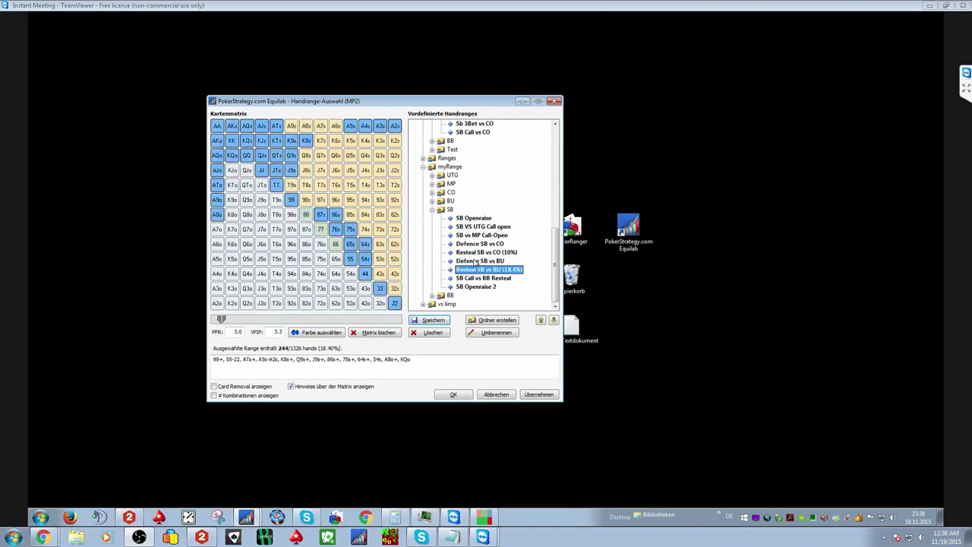
pyautogui.click(476, 262)
pyautogui.click(477, 270)
pyautogui.click(474, 261)
pyautogui.click(477, 269)
pyautogui.click(475, 261)
pyautogui.click(477, 269)
pyautogui.click(474, 261)
pyautogui.click(477, 270)
pyautogui.click(474, 261)
pyautogui.click(477, 269)
pyautogui.click(475, 261)
pyautogui.click(477, 270)
pyautogui.click(475, 261)
pyautogui.click(477, 270)
pyautogui.click(474, 261)
pyautogui.click(477, 270)
pyautogui.click(475, 261)
pyautogui.click(477, 270)
pyautogui.click(477, 262)
pyautogui.click(486, 270)
# Collapse the myRange SB folder and load "3Bet vs BU (3bb)" from the SHNL SB folder.
pyautogui.click(432, 211)
pyautogui.scroll(2, 527, 257)
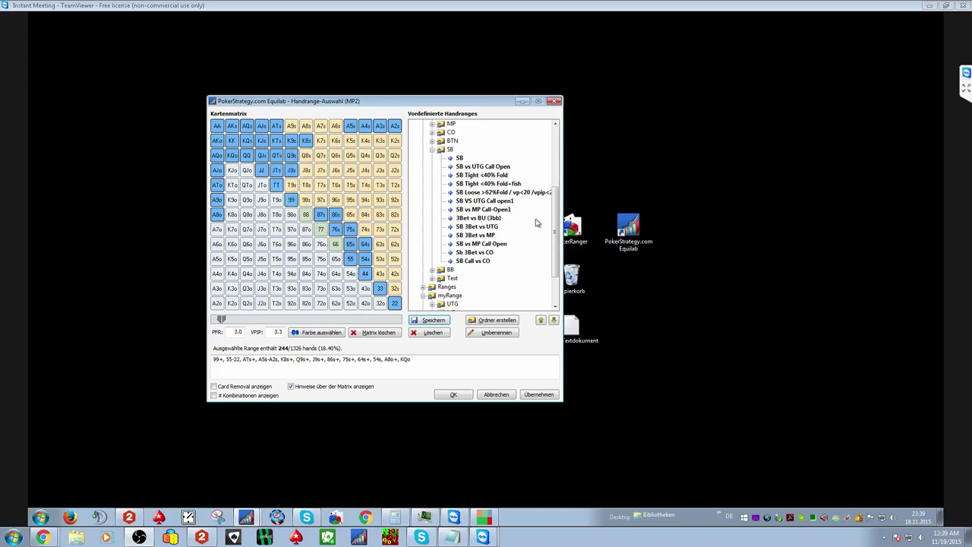
pyautogui.moveTo(553, 221)
pyautogui.mouseDown()
pyautogui.moveTo(552, 211)
pyautogui.moveTo(545, 225)
pyautogui.mouseUp()
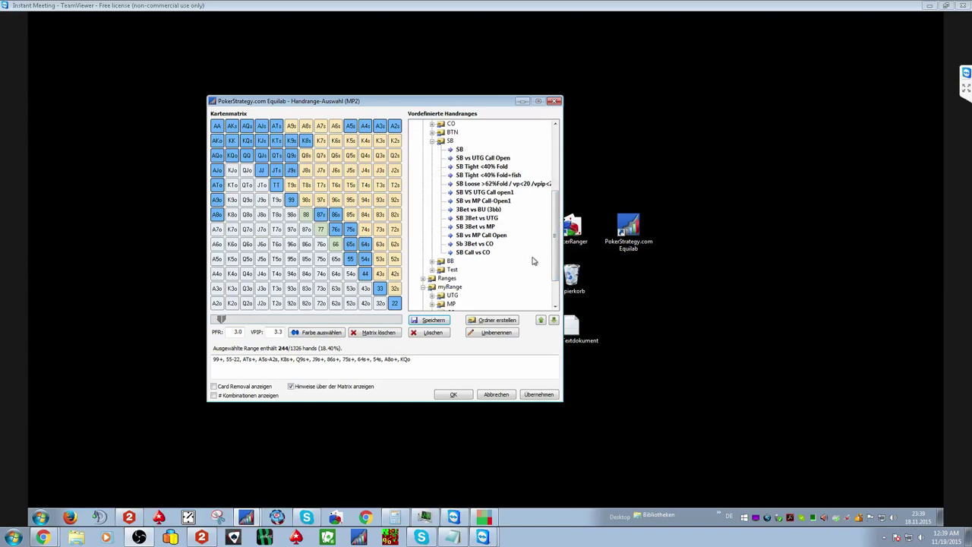
pyautogui.scroll(2, 532, 261)
pyautogui.scroll(-2, 533, 262)
pyautogui.scroll(1, 534, 263)
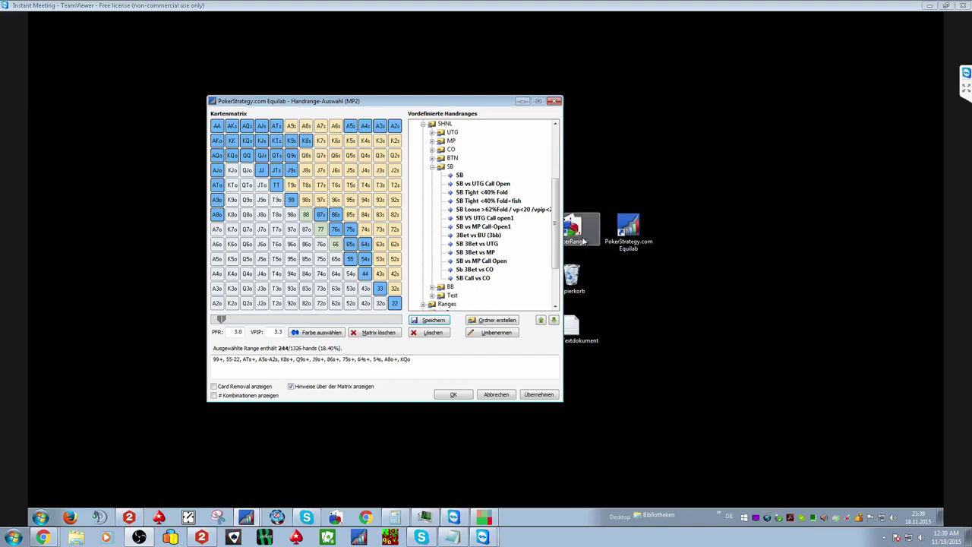
pyautogui.scroll(1, 559, 216)
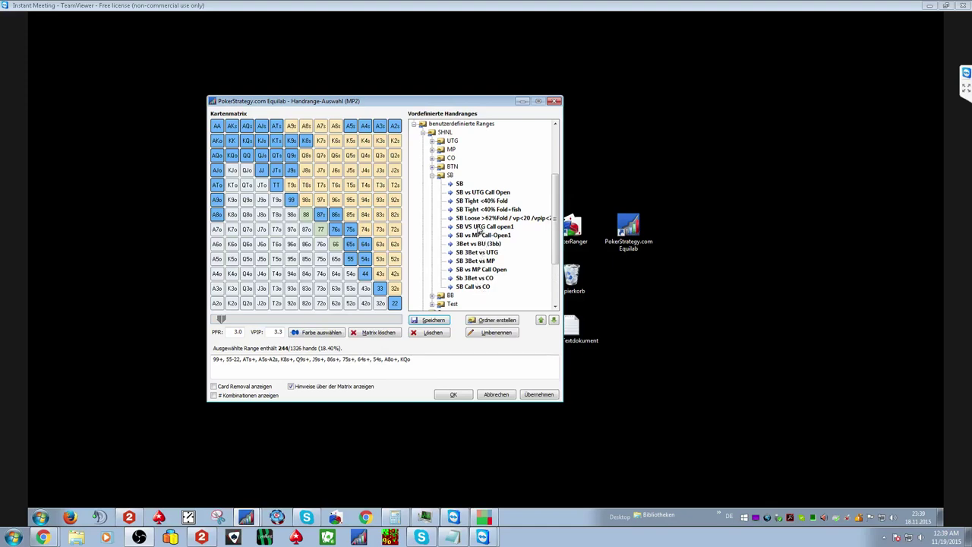
pyautogui.click(479, 235)
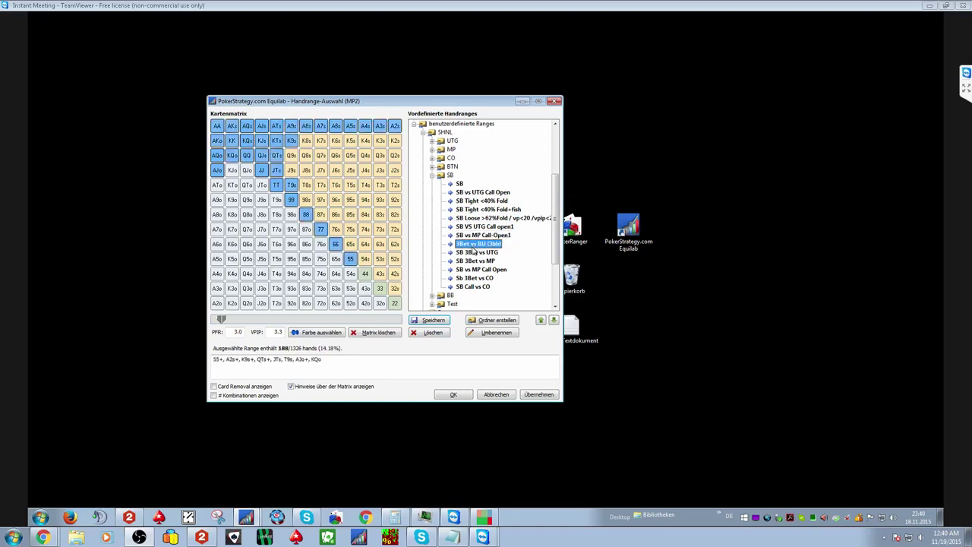
pyautogui.click(477, 244)
# Try widening the 3-bet range with 44, 33, 22 and K8s–K2s.
pyautogui.click(366, 275)
pyautogui.click(378, 289)
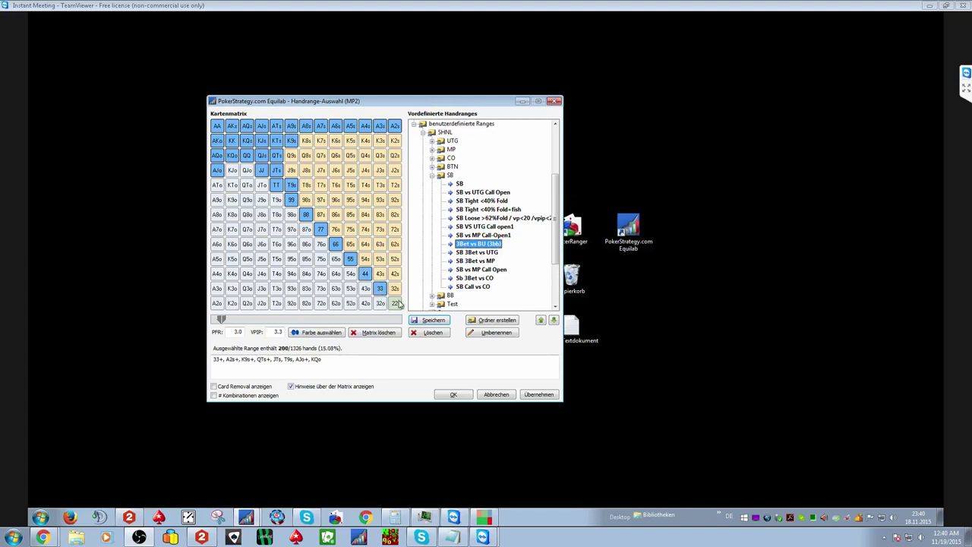
pyautogui.click(394, 303)
pyautogui.moveTo(307, 142); pyautogui.dragTo(448, 144)
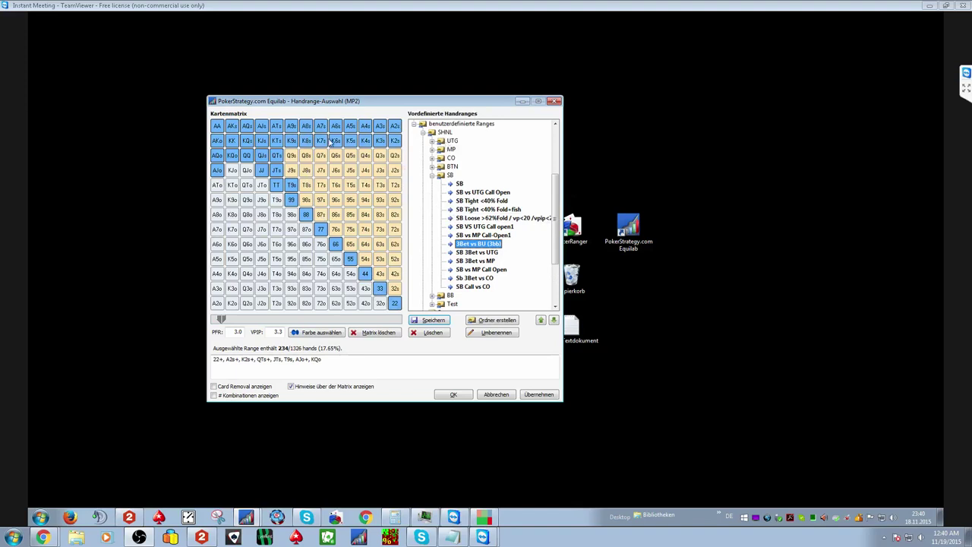
pyautogui.moveTo(307, 142); pyautogui.dragTo(409, 145)
pyautogui.moveTo(365, 274); pyautogui.dragTo(395, 308)
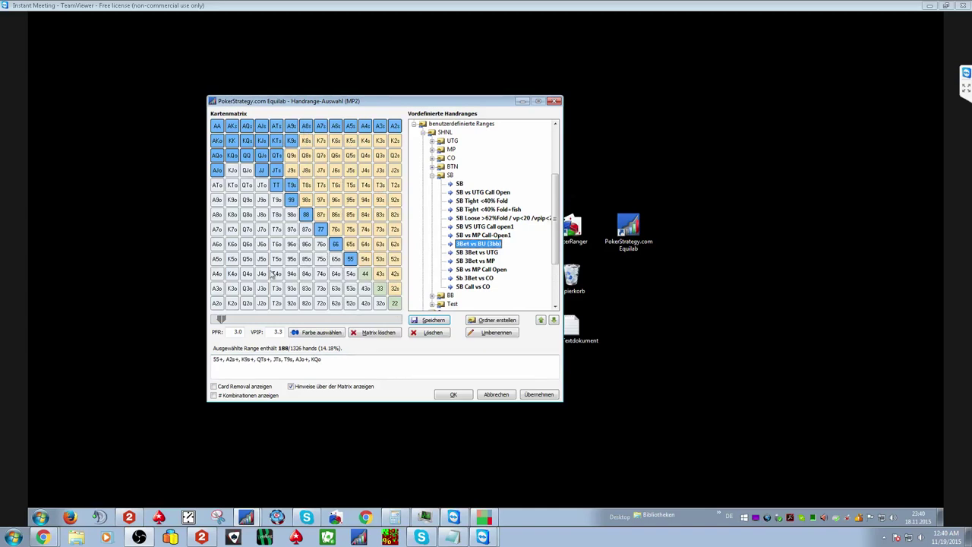
# Add the small pairs 44, 33 and 22 to the 3-bet range against the button.
pyautogui.click(365, 274)
pyautogui.click(380, 288)
pyautogui.click(395, 302)
pyautogui.click(365, 273)
pyautogui.click(379, 288)
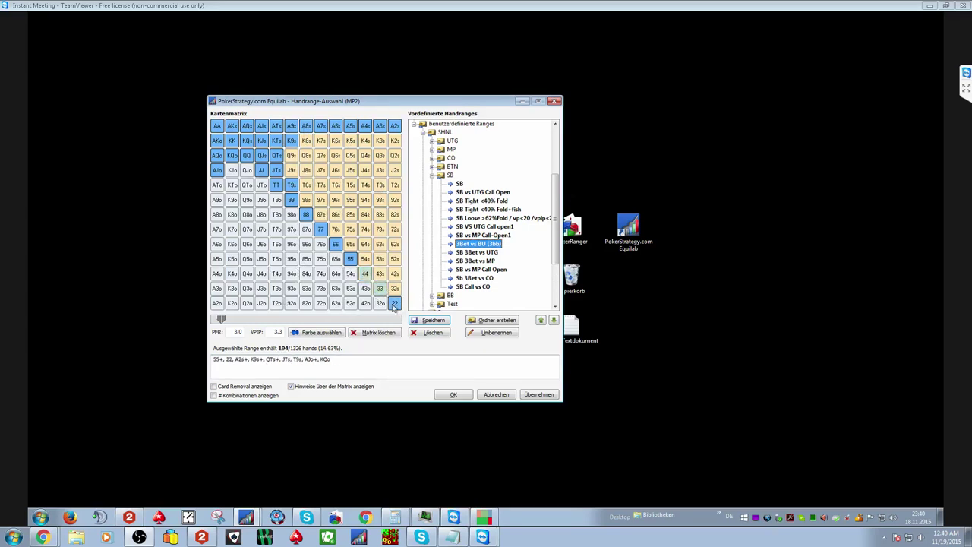
pyautogui.click(395, 302)
pyautogui.click(365, 273)
pyautogui.click(380, 288)
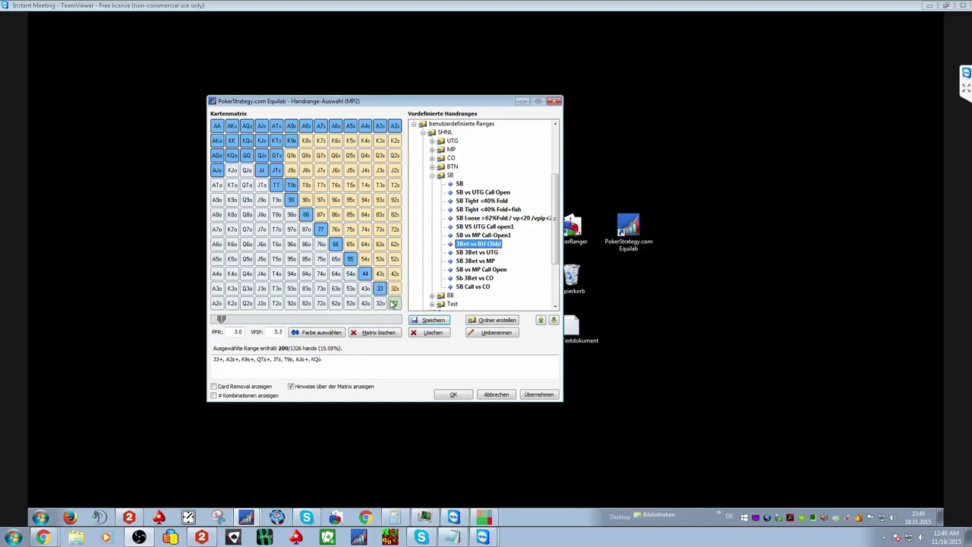
pyautogui.click(395, 302)
# Mark the pairs 66, 55, 44, 33 and 22 in yellow in the hand matrix.
pyautogui.moveTo(338, 170)
pyautogui.moveTo(365, 277)
pyautogui.click(329, 334)
pyautogui.click(335, 244)
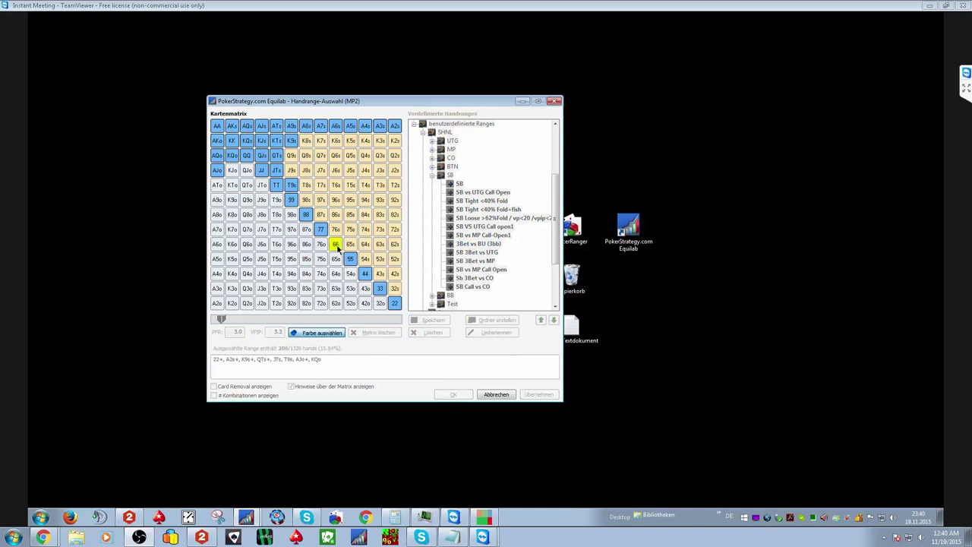
pyautogui.click(350, 258)
pyautogui.click(370, 277)
pyautogui.click(380, 289)
pyautogui.click(395, 303)
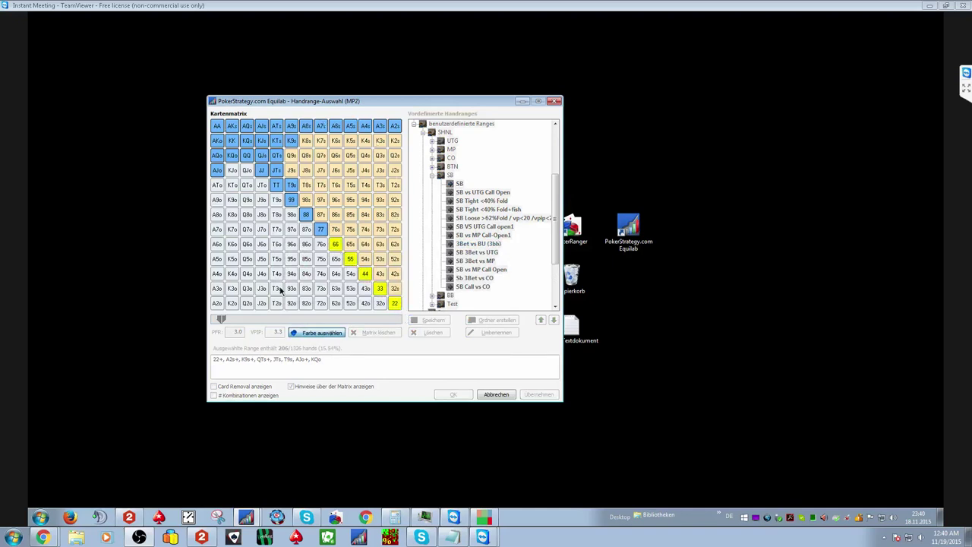
pyautogui.click(336, 243)
pyautogui.click(350, 259)
pyautogui.click(366, 259)
pyautogui.click(334, 338)
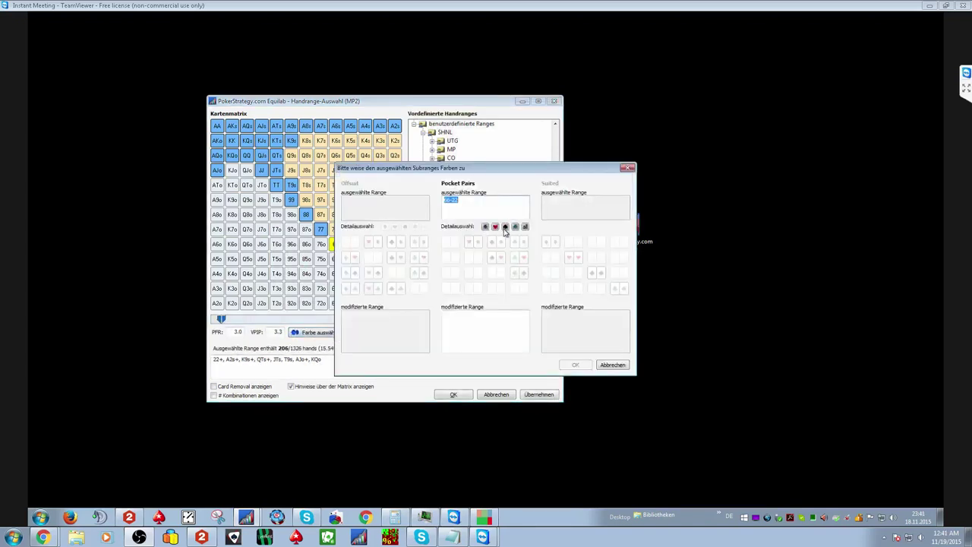
pyautogui.click(628, 168)
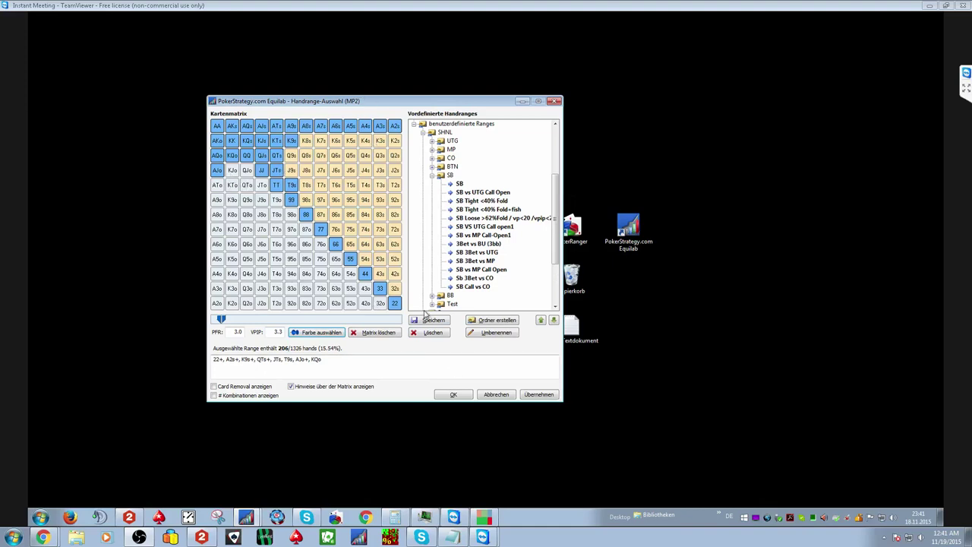
# Mark the pairs 44, 33 and 22 and the offsuit hands KJo, QJo, ATo, KTo, QTo and JTo for suit assignment.
pyautogui.click(325, 332)
pyautogui.click(397, 301)
pyautogui.click(376, 291)
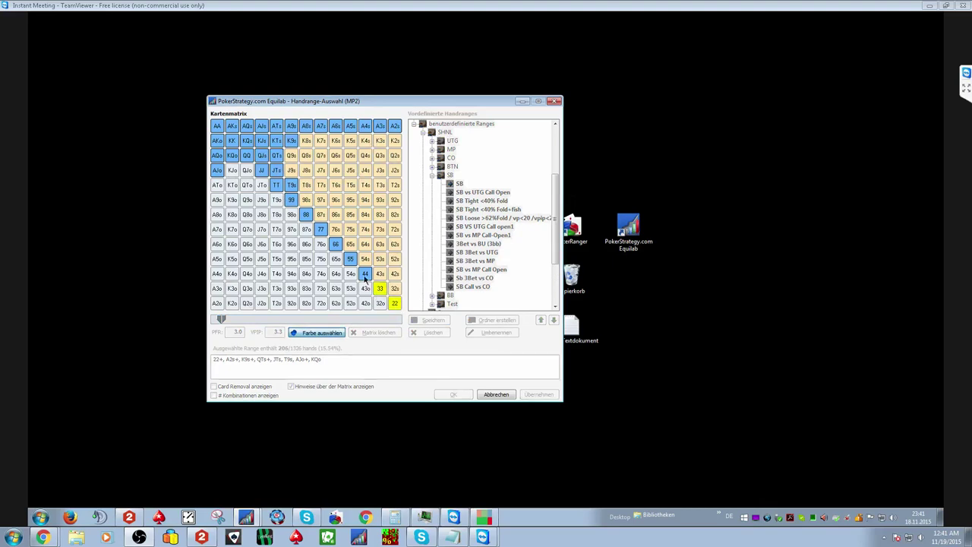
pyautogui.click(363, 277)
pyautogui.click(232, 170)
pyautogui.click(250, 173)
pyautogui.moveTo(215, 189); pyautogui.dragTo(263, 190)
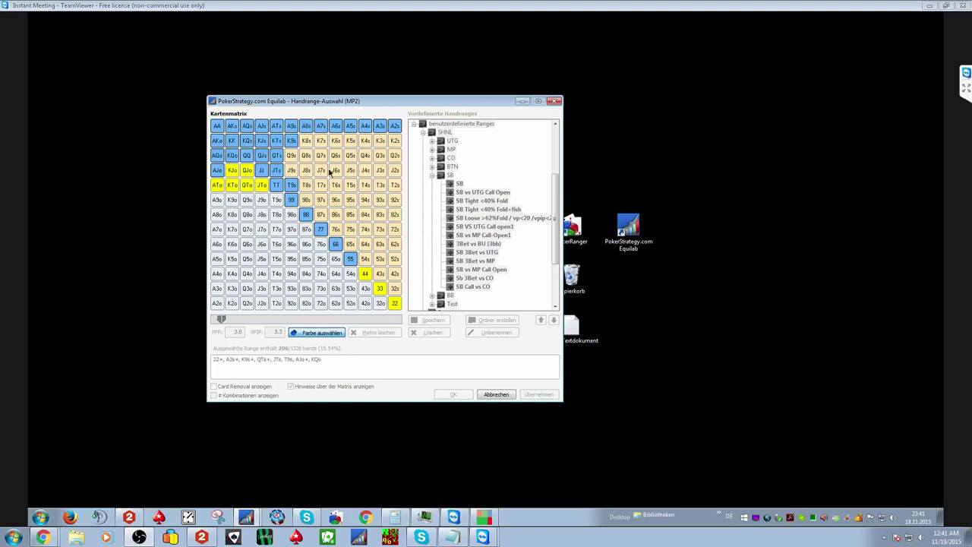
# Mark the suited hands K8s–K2s, Q9s, J9s, 98s, 87s, 76s and 65s for suit assignment as well.
pyautogui.moveTo(310, 147); pyautogui.dragTo(401, 145)
pyautogui.click(354, 246)
pyautogui.click(334, 228)
pyautogui.click(326, 219)
pyautogui.click(310, 205)
pyautogui.click(294, 158)
pyautogui.click(294, 173)
# Add only the combos containing a heart for the marked offsuit hands and pocket pairs.
pyautogui.click(306, 334)
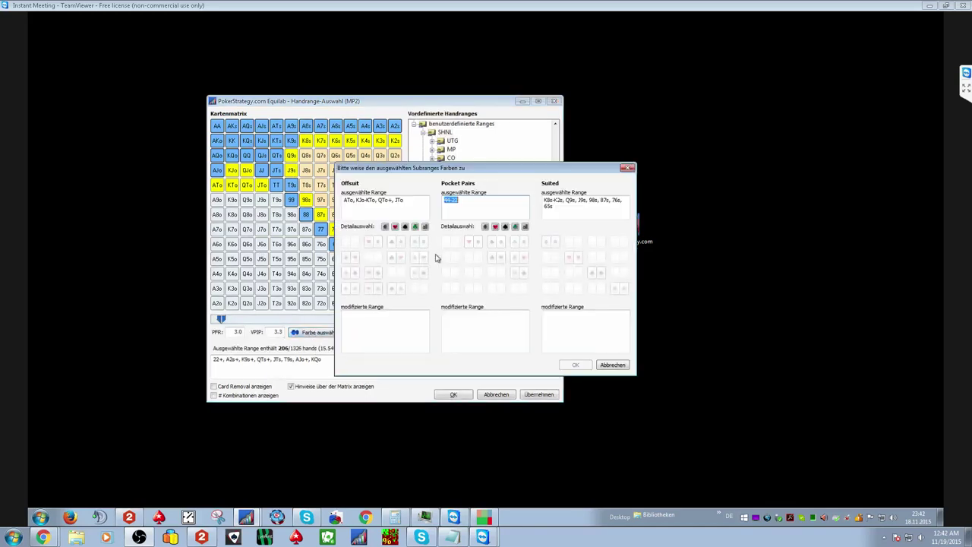
pyautogui.click(395, 226)
pyautogui.click(495, 227)
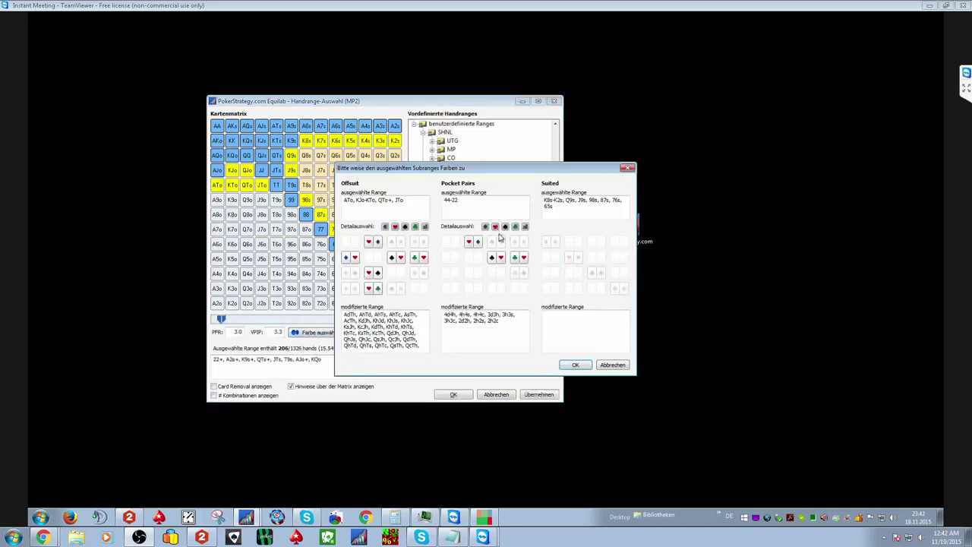
pyautogui.click(575, 365)
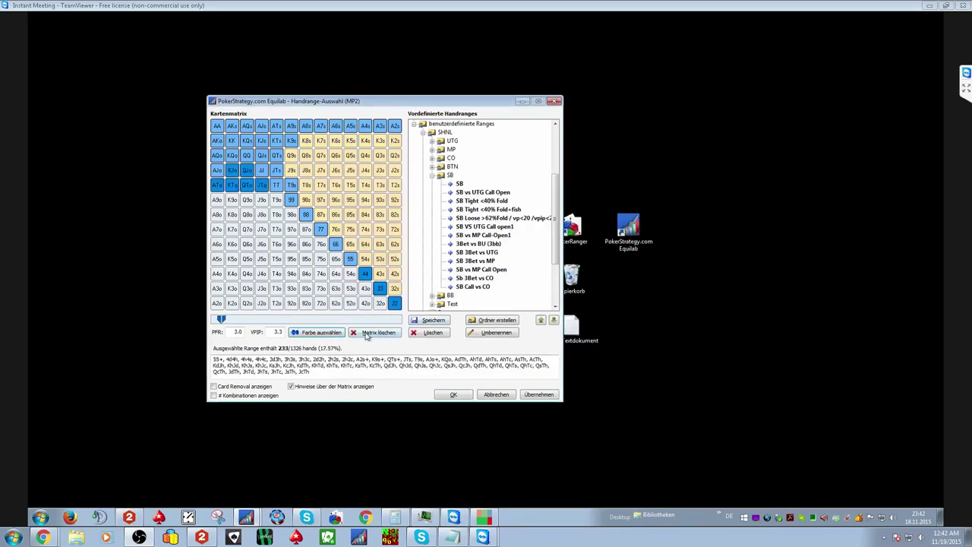
pyautogui.click(317, 332)
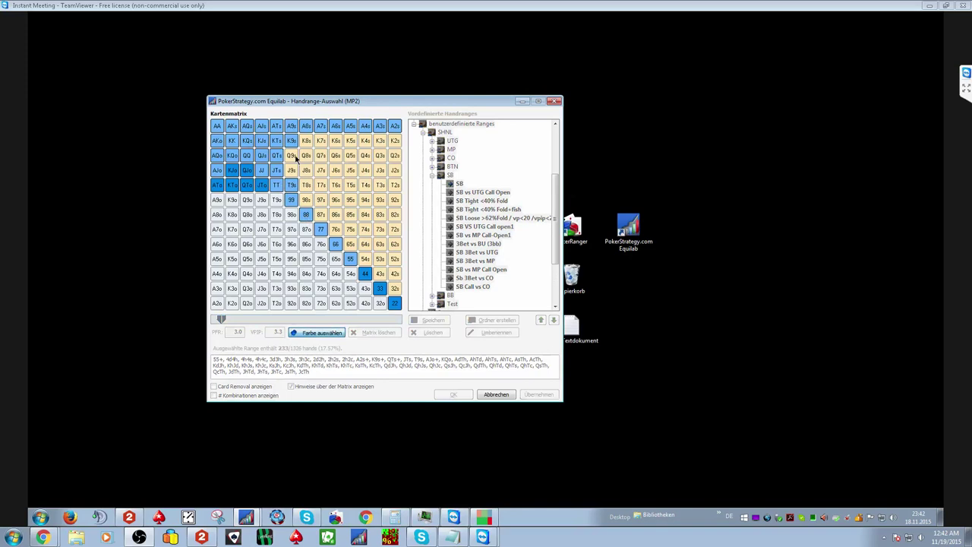
pyautogui.click(292, 156)
pyautogui.click(320, 334)
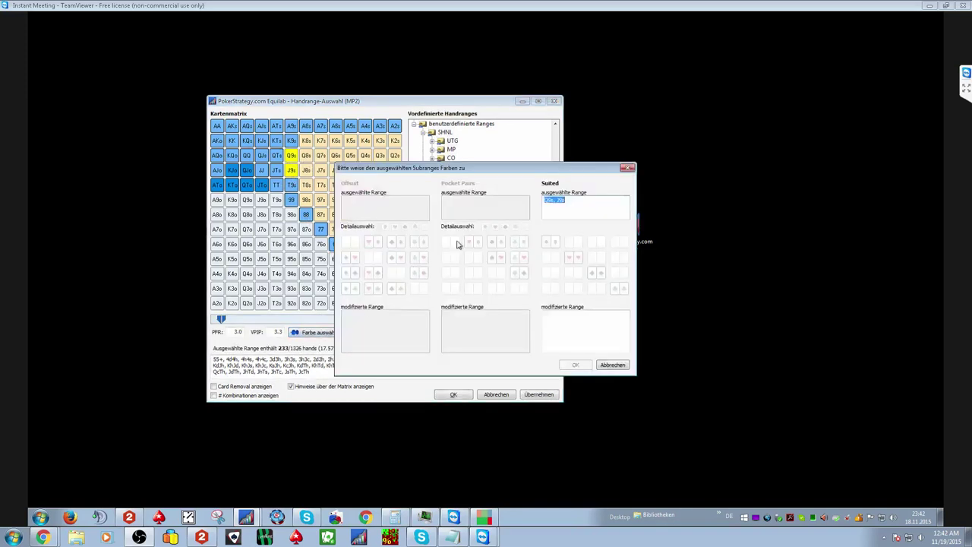
pyautogui.click(630, 170)
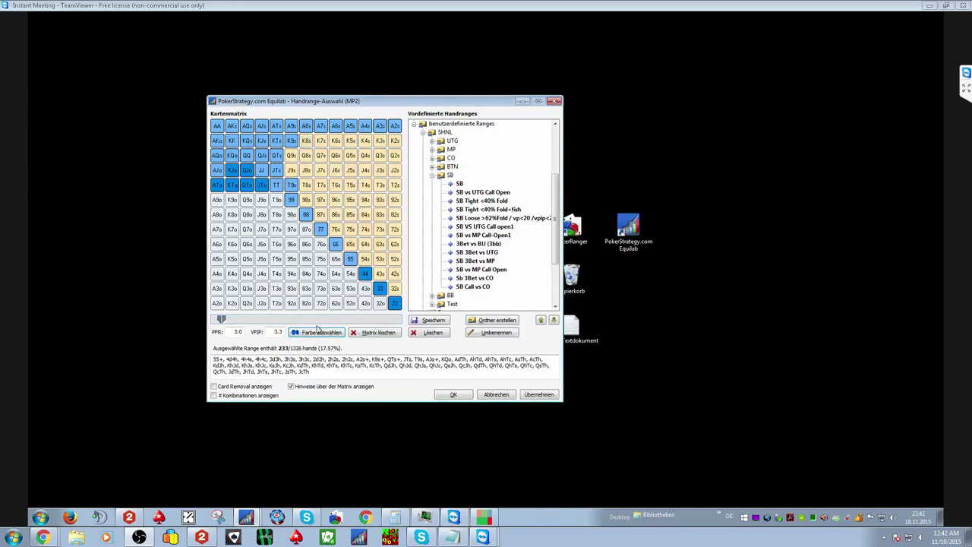
# Add only the club combos of K8s–K2s, Q9s and J9s to the range.
pyautogui.click(320, 334)
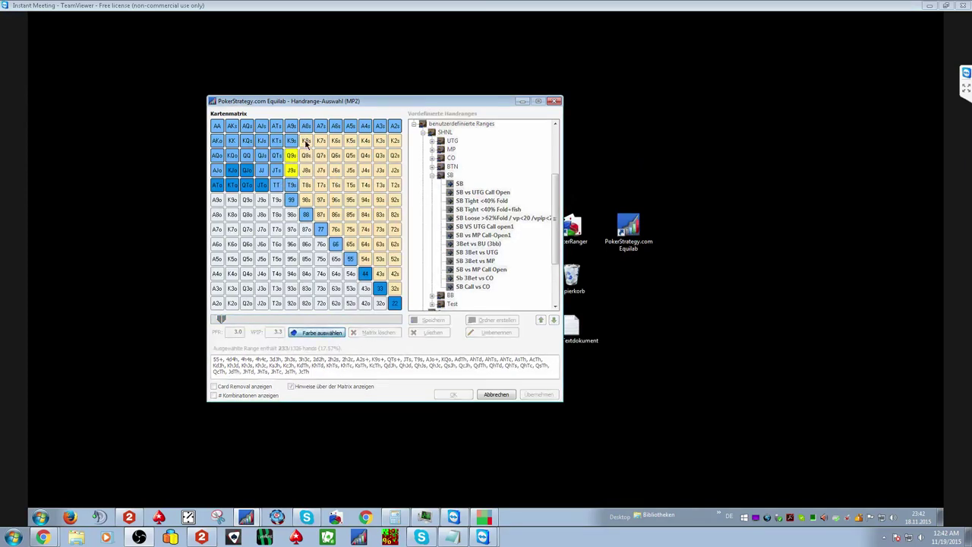
pyautogui.moveTo(354, 142); pyautogui.dragTo(397, 144)
pyautogui.click(332, 335)
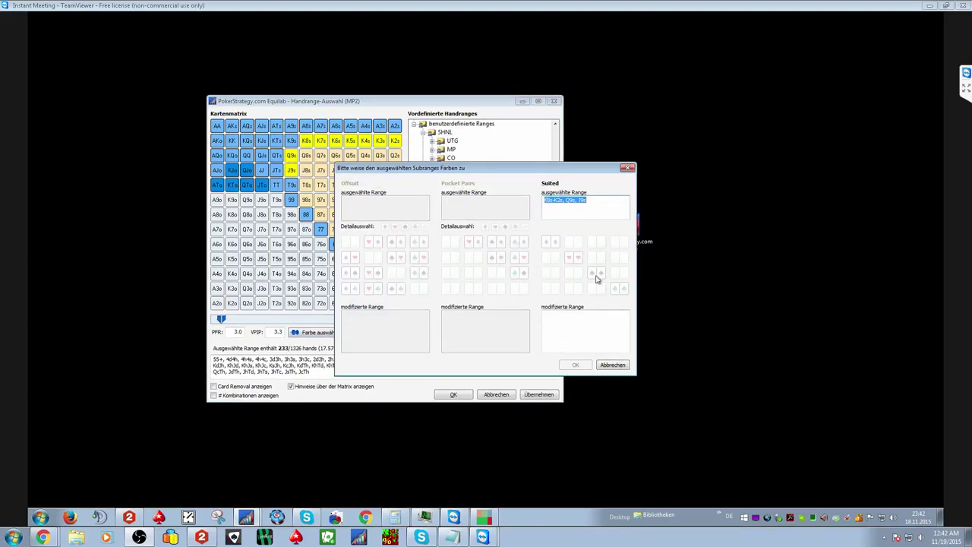
pyautogui.click(620, 289)
pyautogui.click(575, 364)
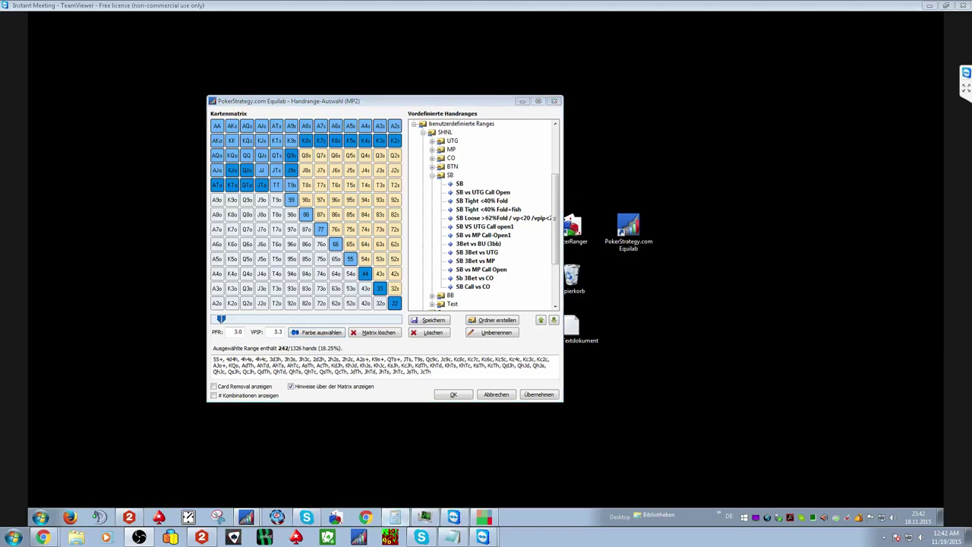
# Save the range under the name "3Bet vs BU (3bb)", overwriting the existing one.
pyautogui.moveTo(738, 276); pyautogui.dragTo(969, 327)
pyautogui.click(429, 320)
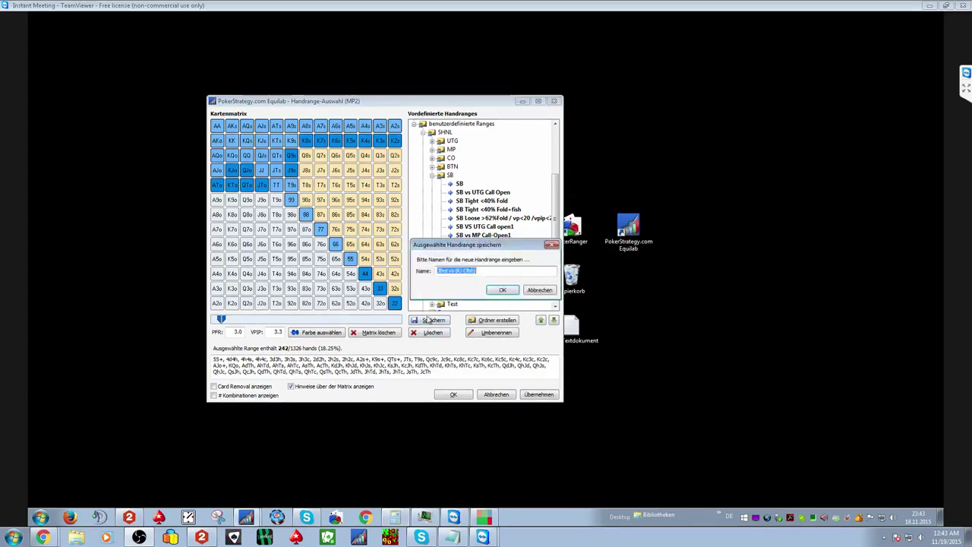
pyautogui.click(502, 290)
pyautogui.click(505, 290)
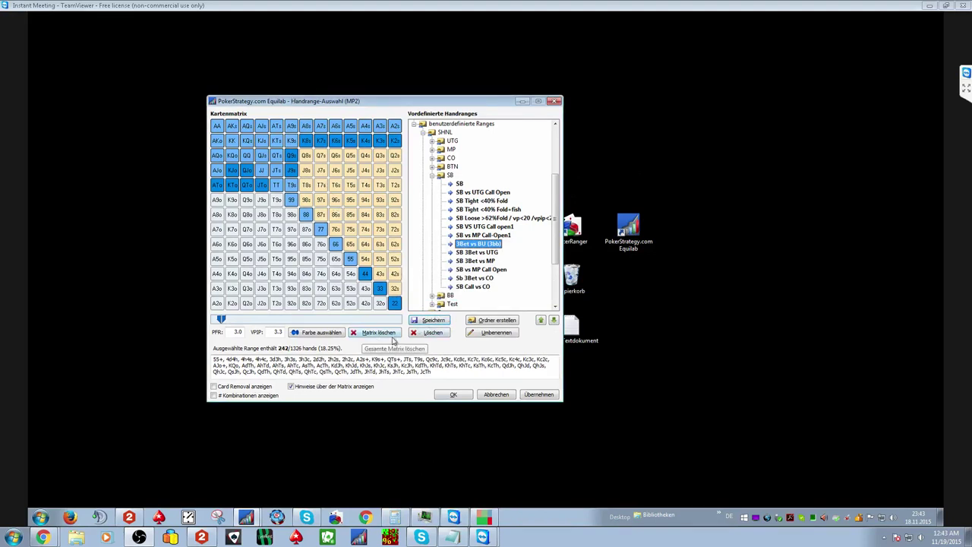
# Add the heart and spade combos of Q8s–Q2s, J8s–J7s, T8s–T7s, 98s, 97s, 87s, 86s, 76s, 75s and 65s to the range.
pyautogui.click(310, 331)
pyautogui.moveTo(308, 158); pyautogui.dragTo(390, 155)
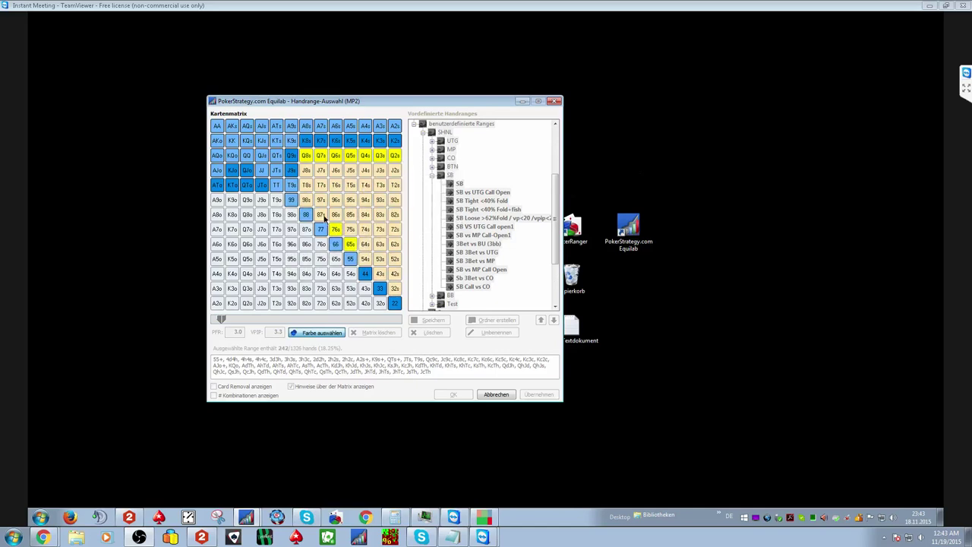
pyautogui.moveTo(324, 219); pyautogui.dragTo(307, 200)
pyautogui.moveTo(309, 167); pyautogui.dragTo(308, 188)
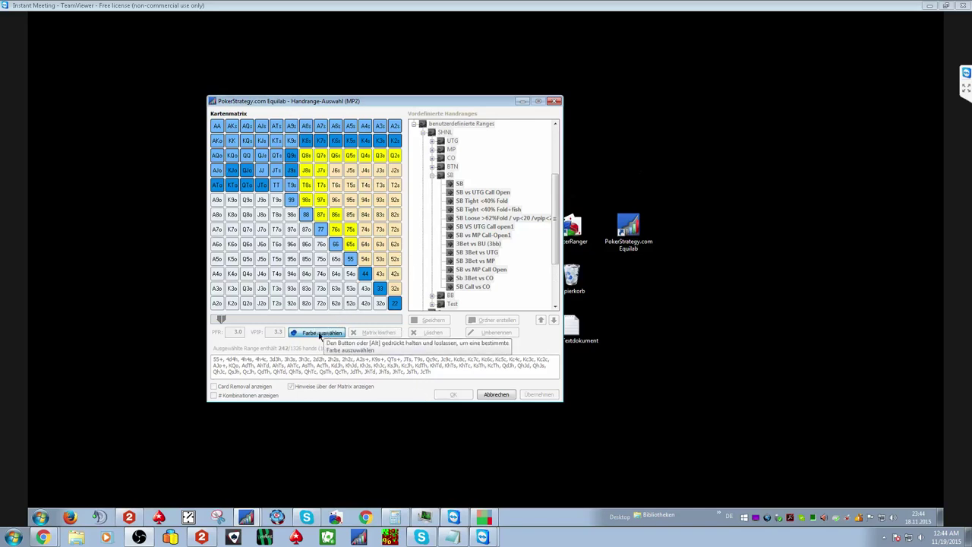
pyautogui.click(326, 333)
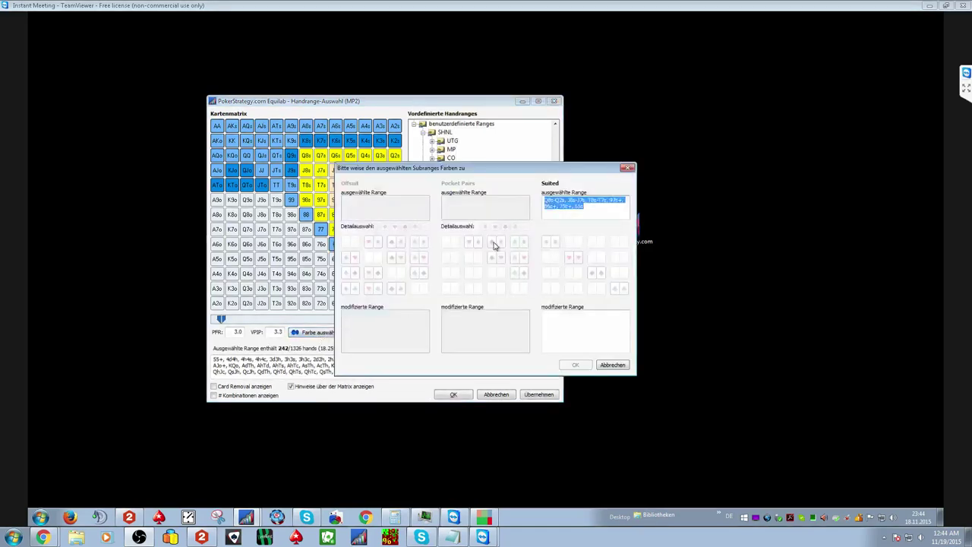
pyautogui.click(573, 258)
pyautogui.click(596, 273)
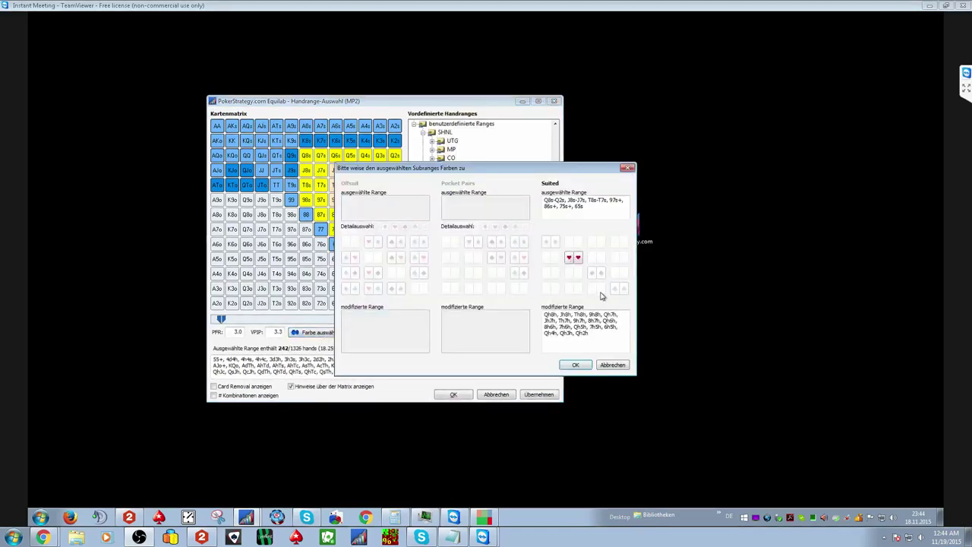
pyautogui.click(576, 366)
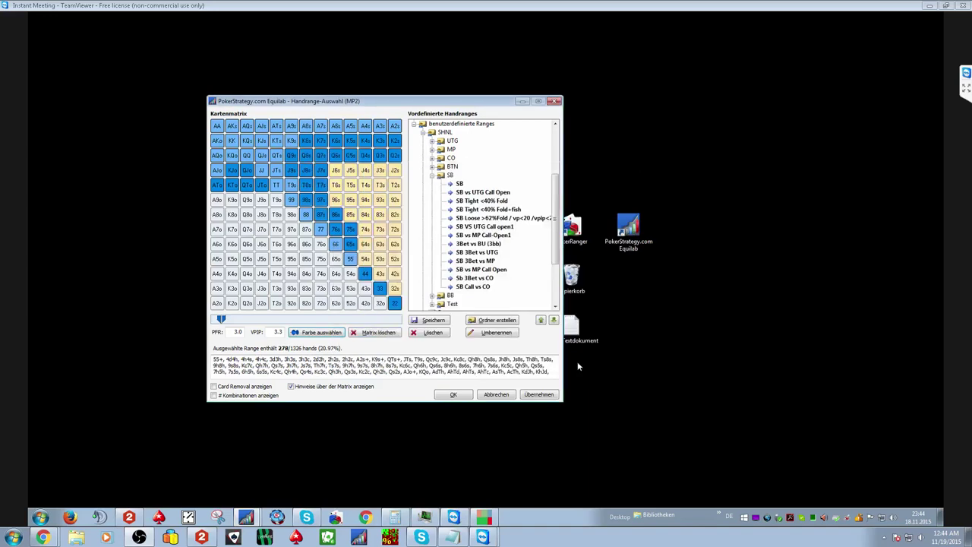
# Save the widened range as a new predefined range named "3Bet vs BU (2bb)".
pyautogui.click(425, 321)
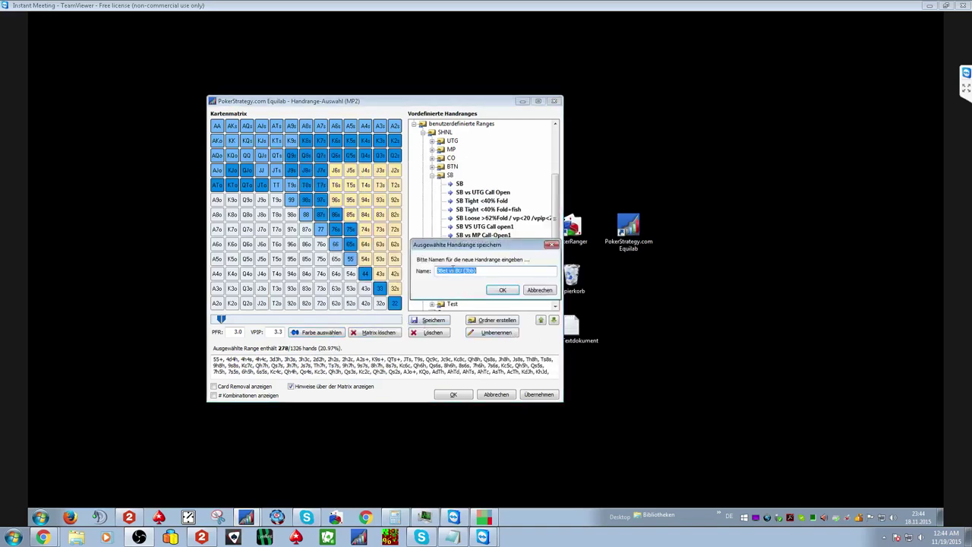
pyautogui.click(472, 270)
pyautogui.press('Return')
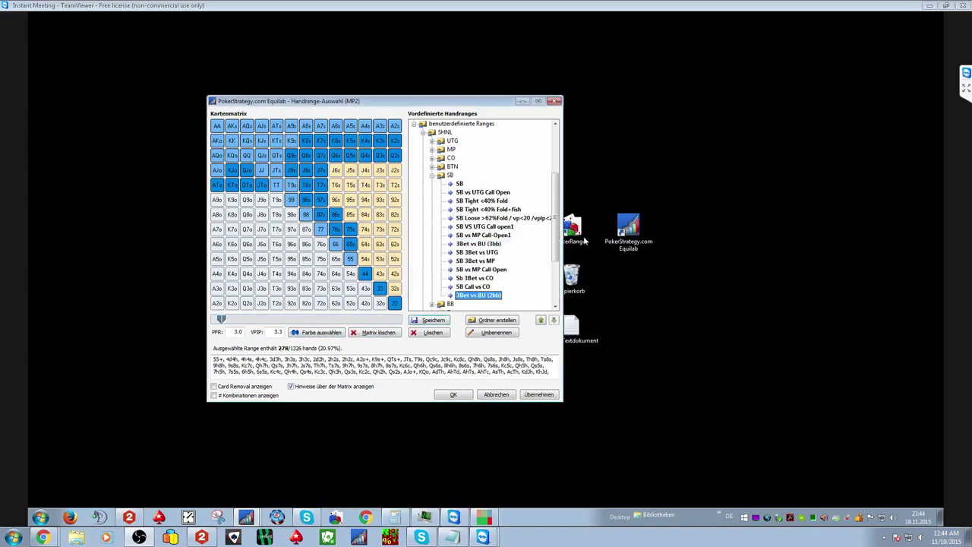
# Move "3Bet vs BU (2bb)" up the SB folder to directly below "3Bet vs BU (3bb)".
pyautogui.click(540, 319)
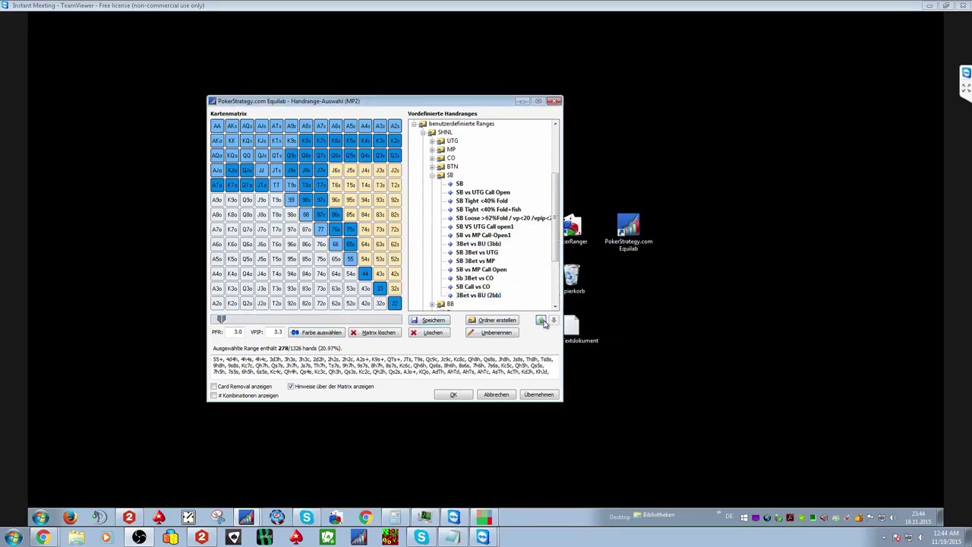
pyautogui.click(541, 320)
pyautogui.click(541, 320)
pyautogui.click(541, 320)
pyautogui.click(541, 319)
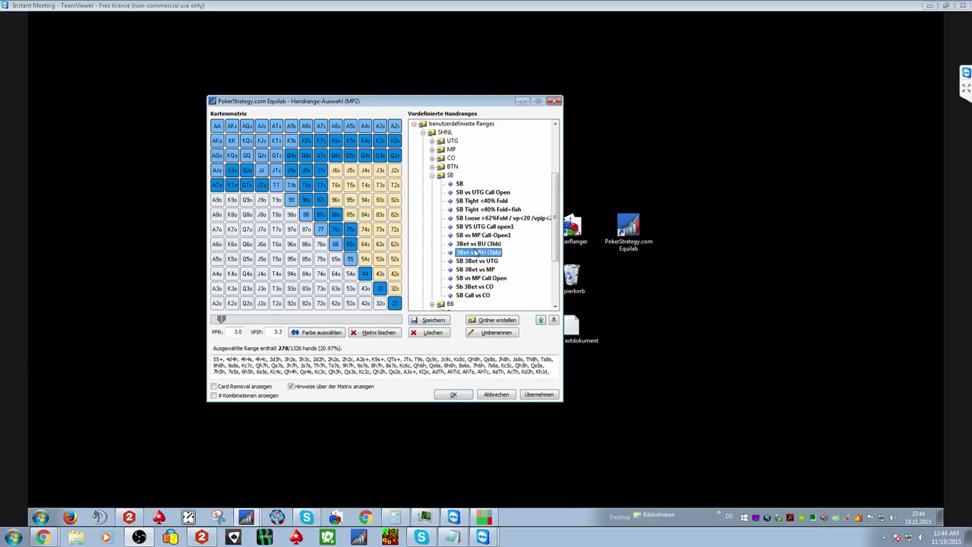
# Load "3Bet vs BU (3bb)" and add the heart and spade combos of 98s, 87s, 76s and 65s.
pyautogui.click(476, 245)
pyautogui.click(480, 252)
pyautogui.click(479, 244)
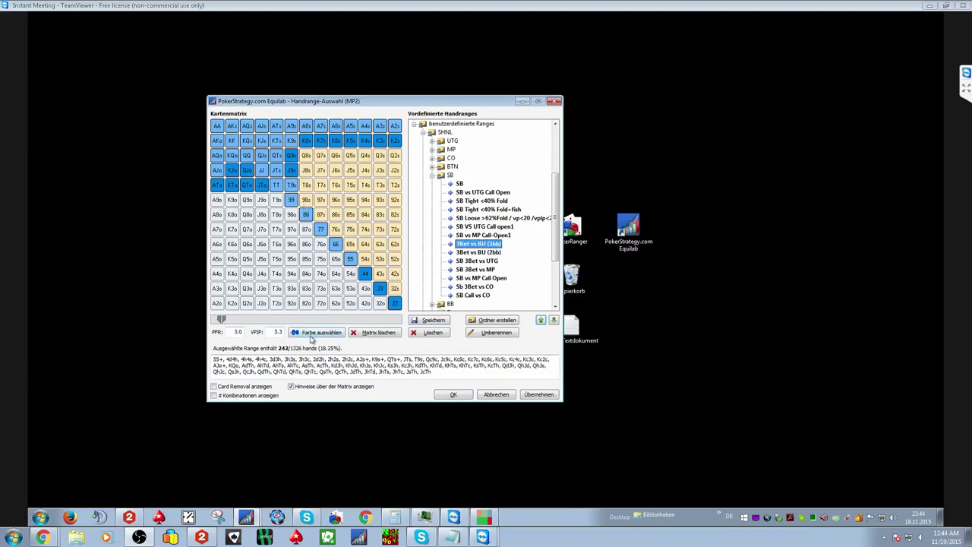
pyautogui.click(313, 335)
pyautogui.moveTo(306, 202); pyautogui.dragTo(352, 260)
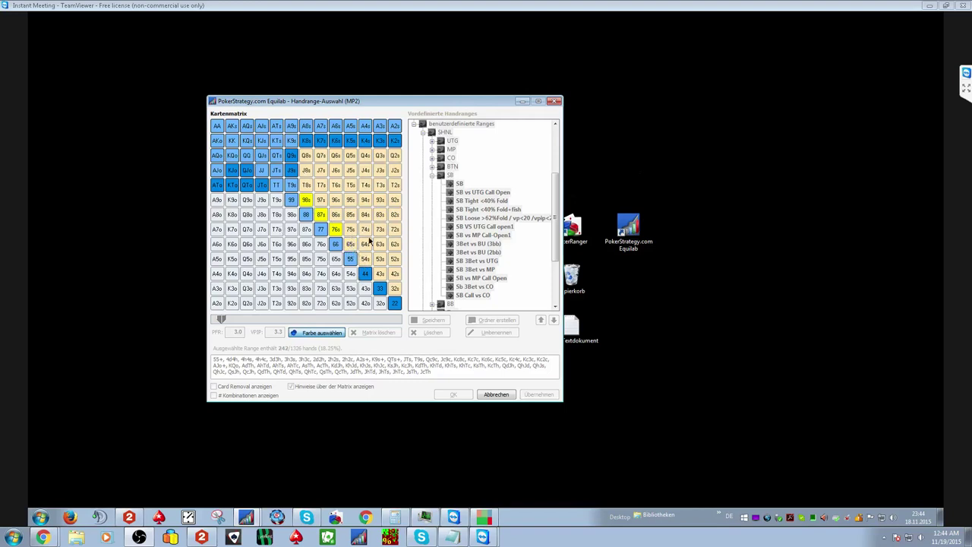
pyautogui.click(351, 246)
pyautogui.click(350, 244)
pyautogui.click(323, 333)
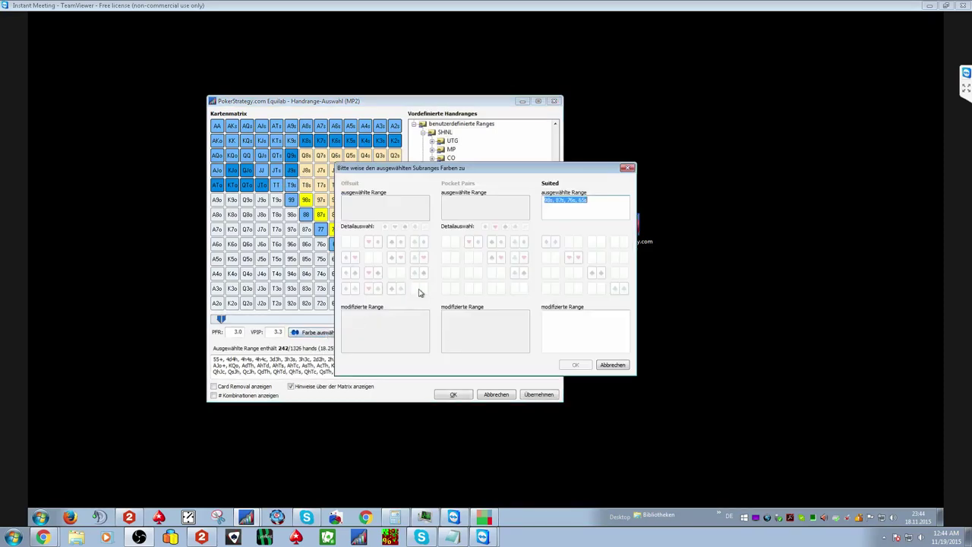
pyautogui.click(572, 259)
pyautogui.click(576, 365)
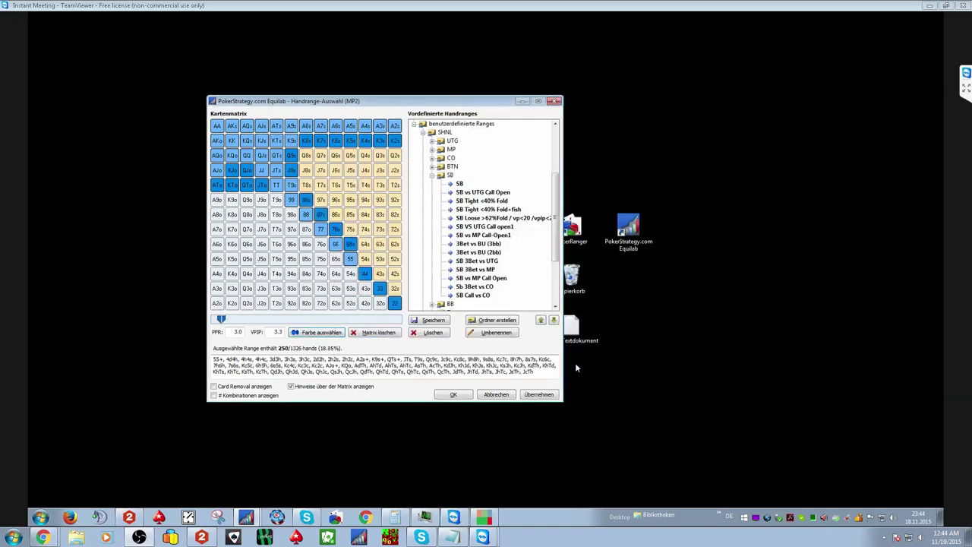
# Overwrite the saved "3Bet vs BU (3bb)" range with the extended selection.
pyautogui.click(433, 322)
pyautogui.click(498, 293)
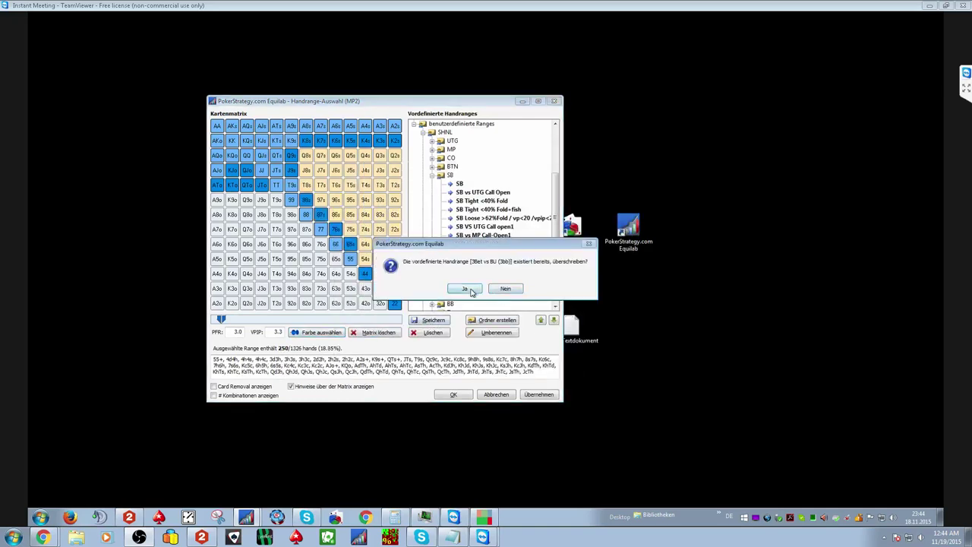
pyautogui.click(472, 290)
# Compare the saved "3Bet vs BU (2bb)" range with "3Bet vs BU (3bb)" in the hand matrix.
pyautogui.click(486, 252)
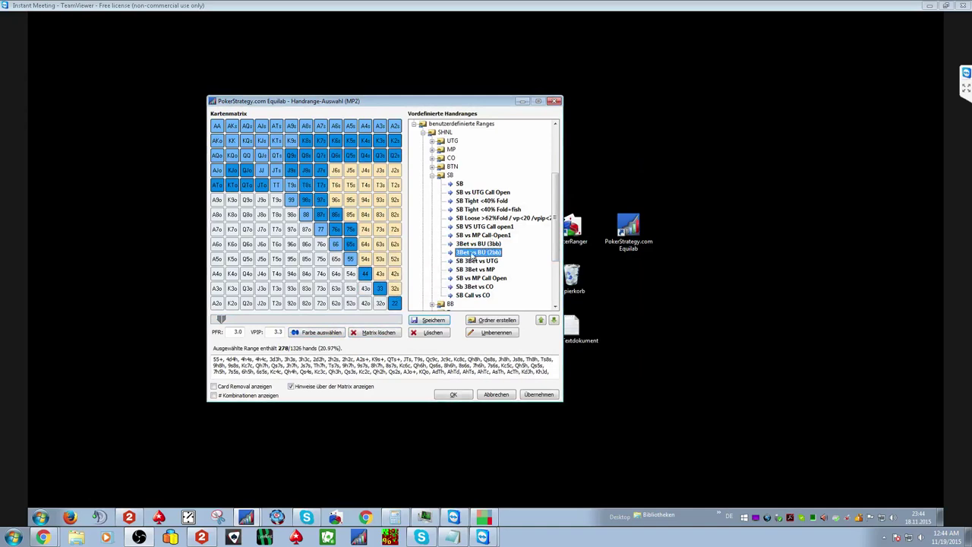
pyautogui.press('Up')
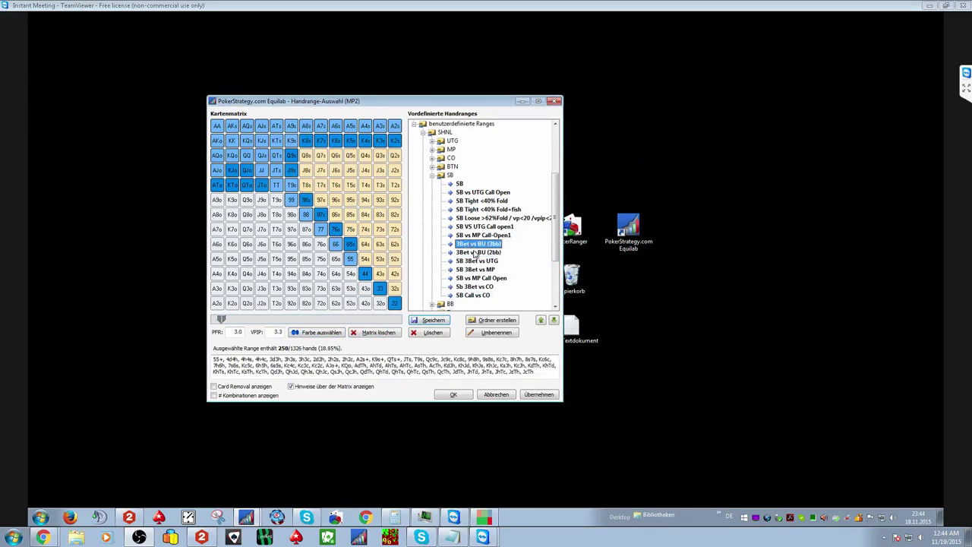
pyautogui.press('Down')
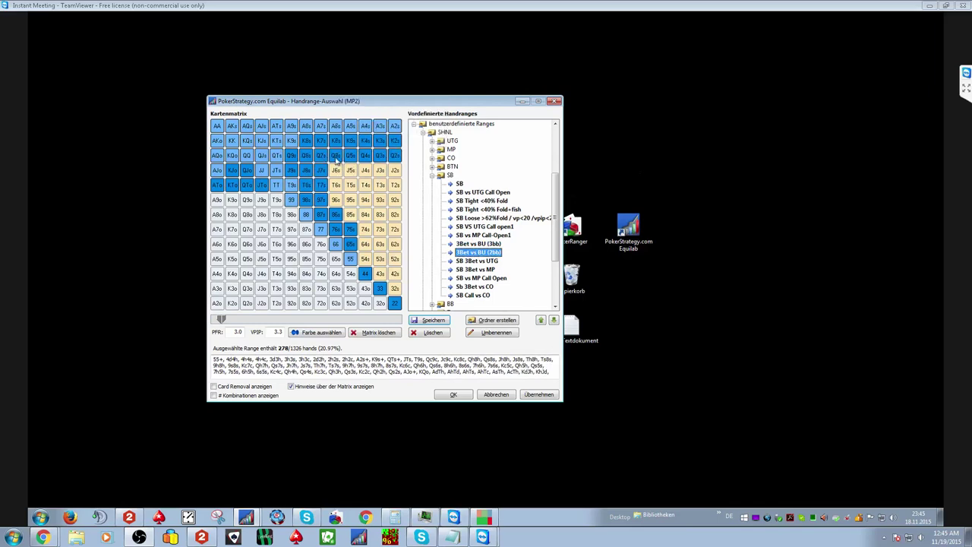
# Remove Q7s–Q2s and J7s from the "3Bet vs BU (2bb)" range.
pyautogui.moveTo(336, 158)
pyautogui.moveTo(320, 158); pyautogui.dragTo(405, 162)
pyautogui.click(323, 173)
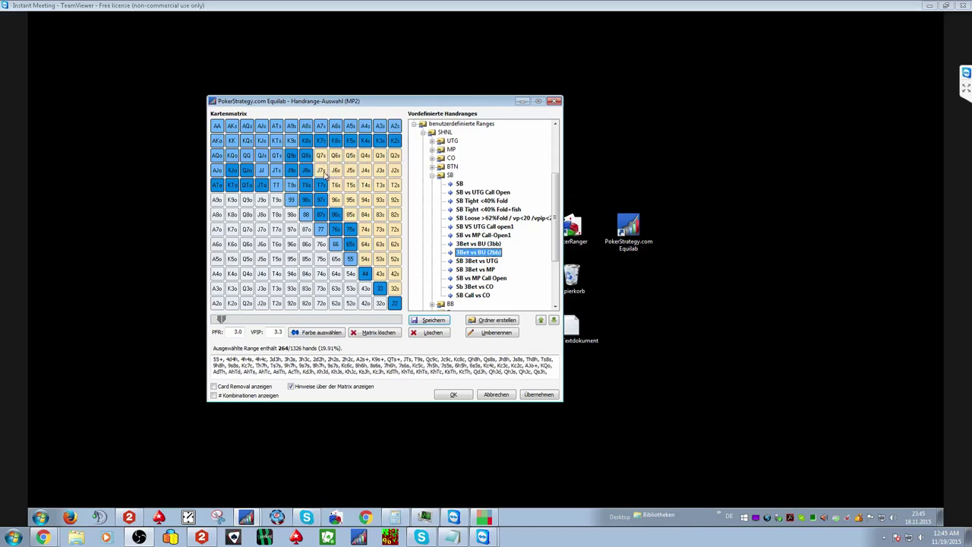
pyautogui.click(324, 173)
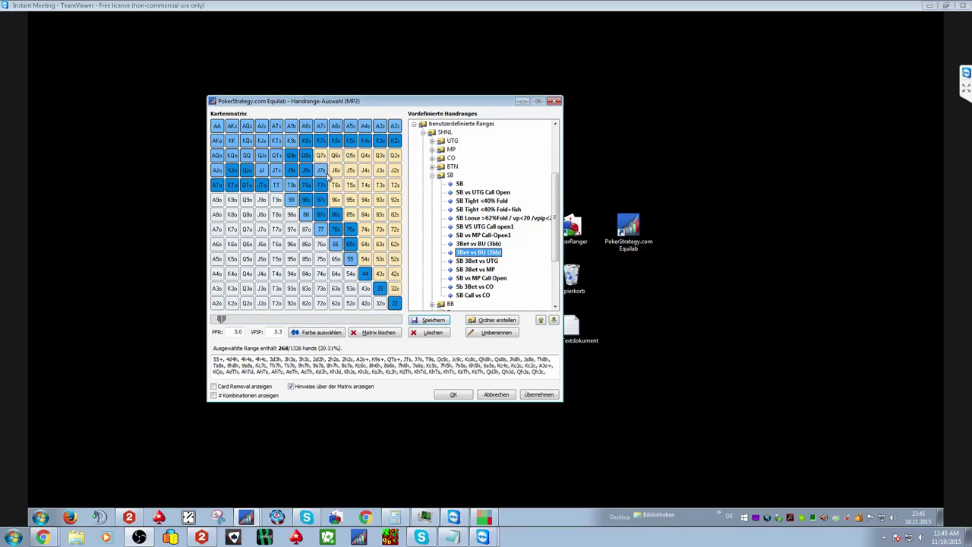
pyautogui.click(322, 174)
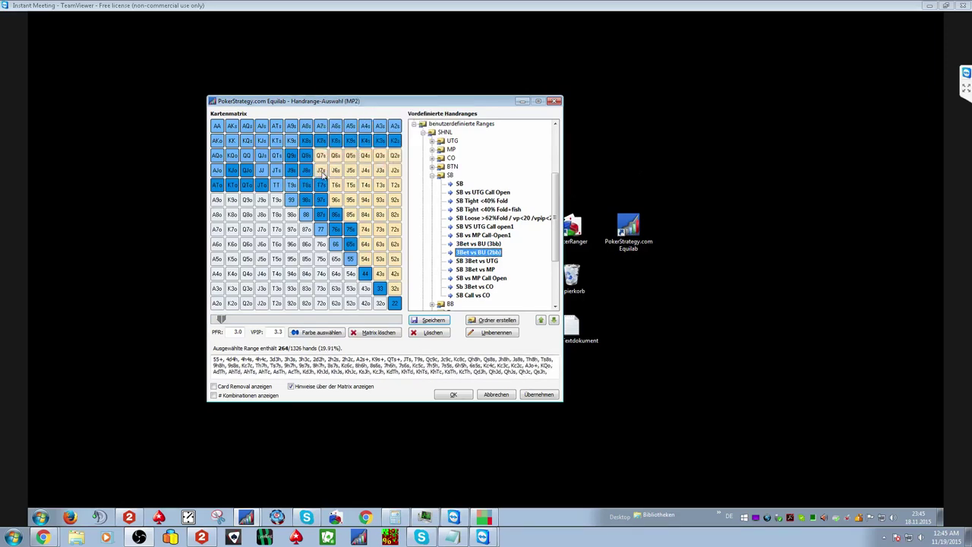
# Remove T7s, 97s, 86s and 75s from the loaded range and save it as a new range named "3Bet vs BU (2,5bb)".
pyautogui.click(324, 186)
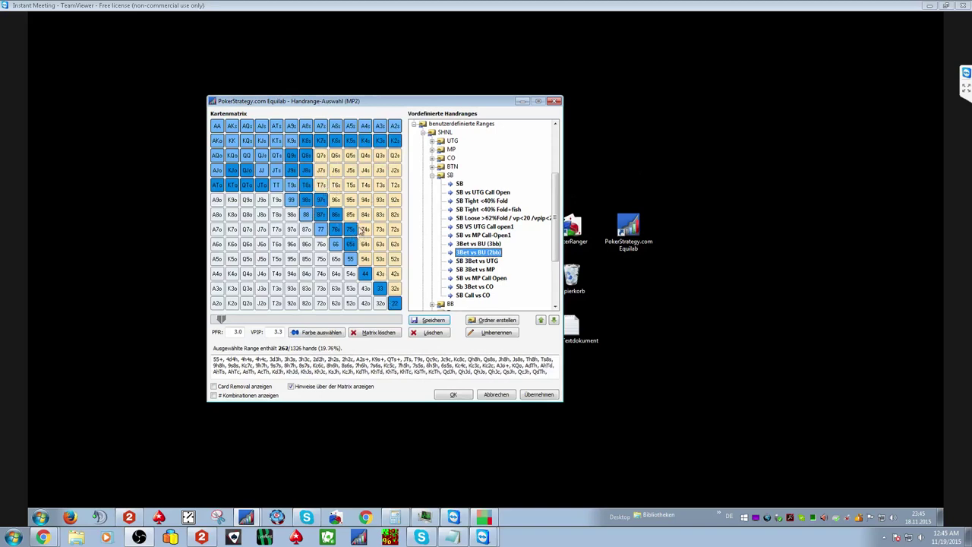
pyautogui.moveTo(350, 230); pyautogui.dragTo(336, 215)
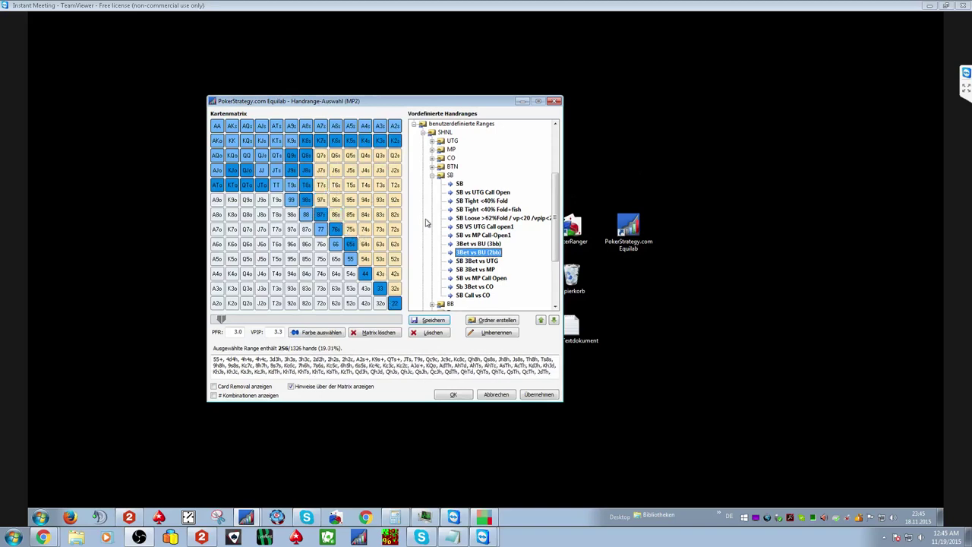
pyautogui.click(430, 321)
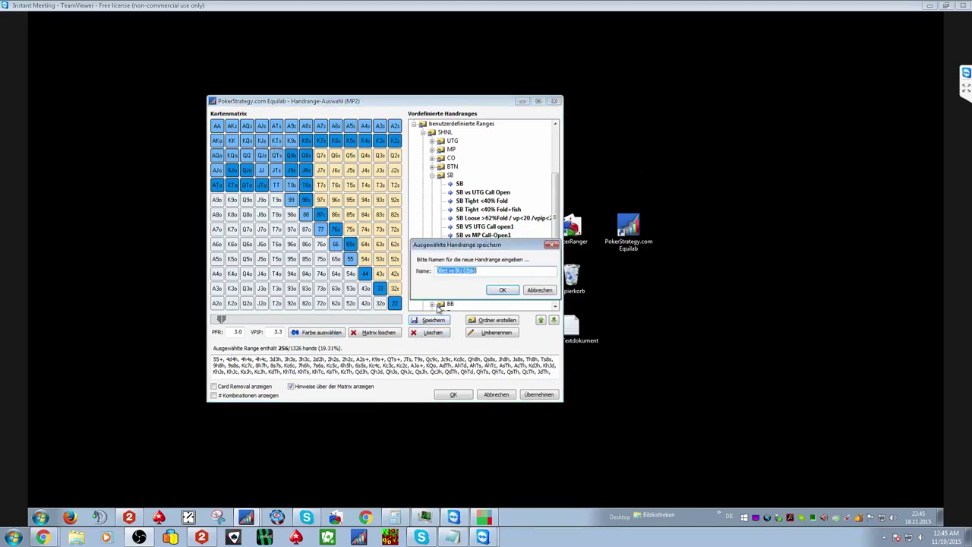
pyautogui.click(483, 268)
pyautogui.click(468, 270)
pyautogui.write(',5')
pyautogui.click(501, 291)
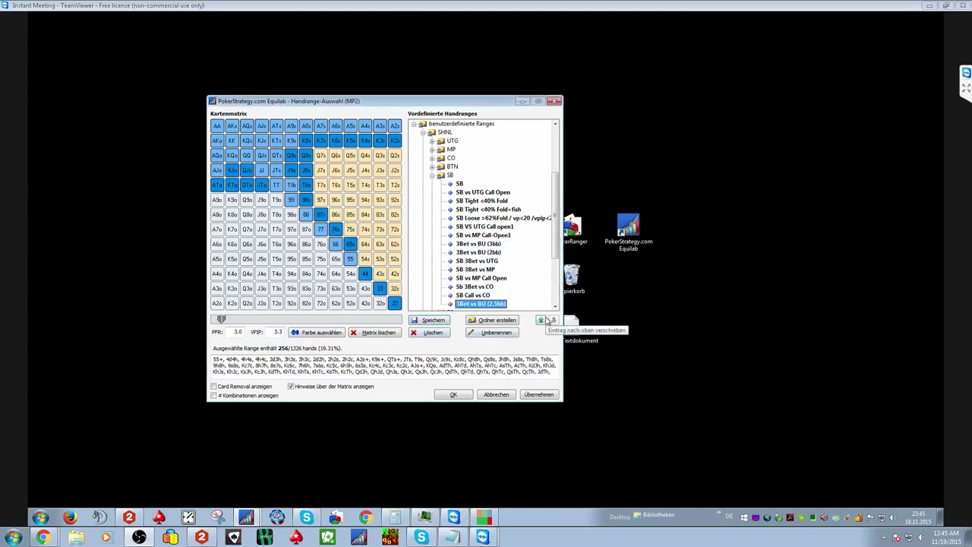
# Move the "3Bet vs BU (2,5bb)" range up the SB folder until it sits between the 3bb and 2bb ranges.
pyautogui.click(540, 320)
pyautogui.click(540, 320)
pyautogui.click(541, 320)
pyautogui.click(540, 320)
pyautogui.click(541, 320)
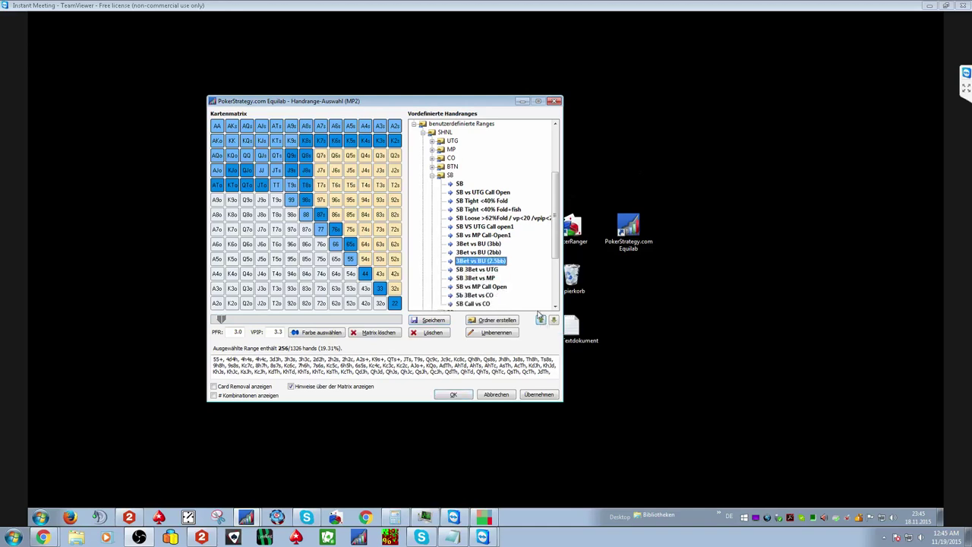
pyautogui.click(541, 320)
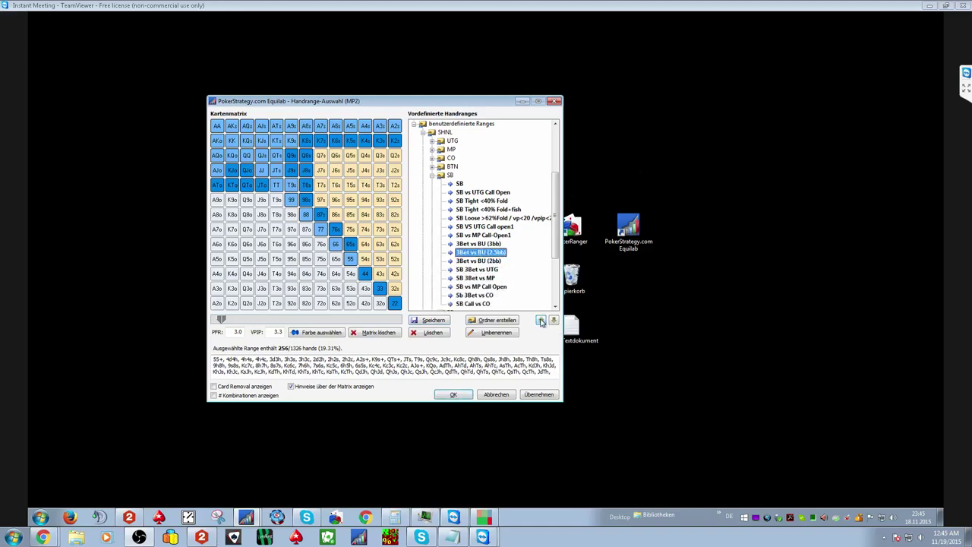
# Reorder the SB folder's three "3Bet vs BU" ranges as 2bb, 2,5bb, 3bb.
pyautogui.click(485, 262)
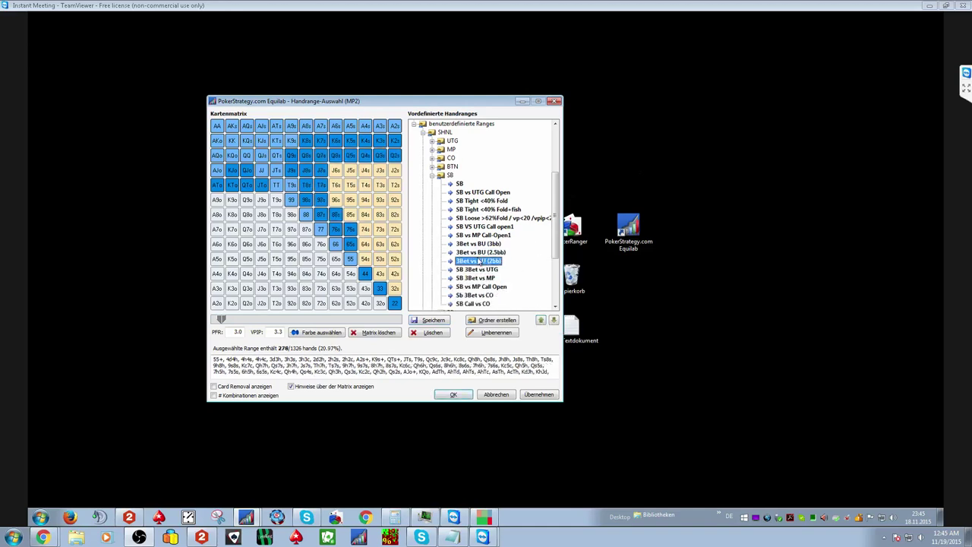
pyautogui.click(541, 320)
pyautogui.click(541, 320)
pyautogui.click(480, 254)
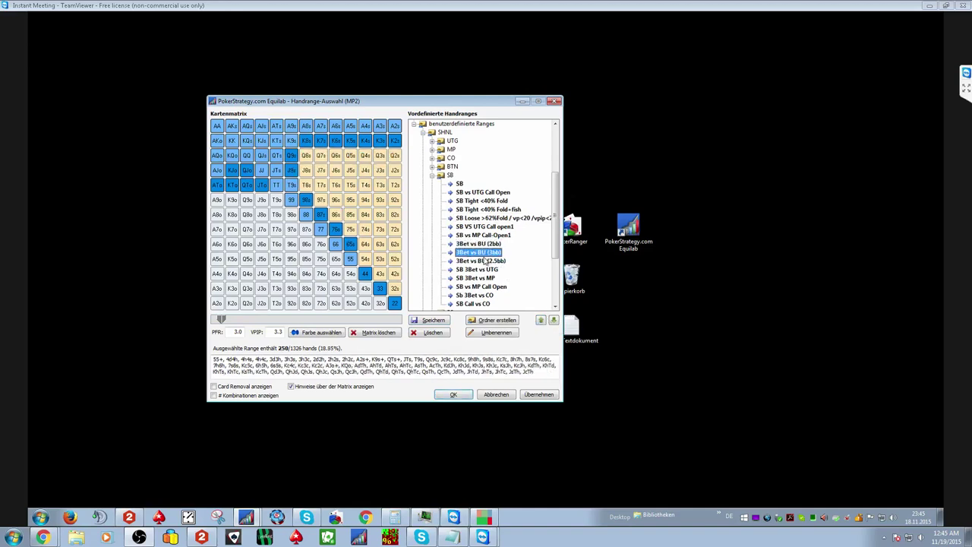
pyautogui.click(497, 261)
pyautogui.click(540, 320)
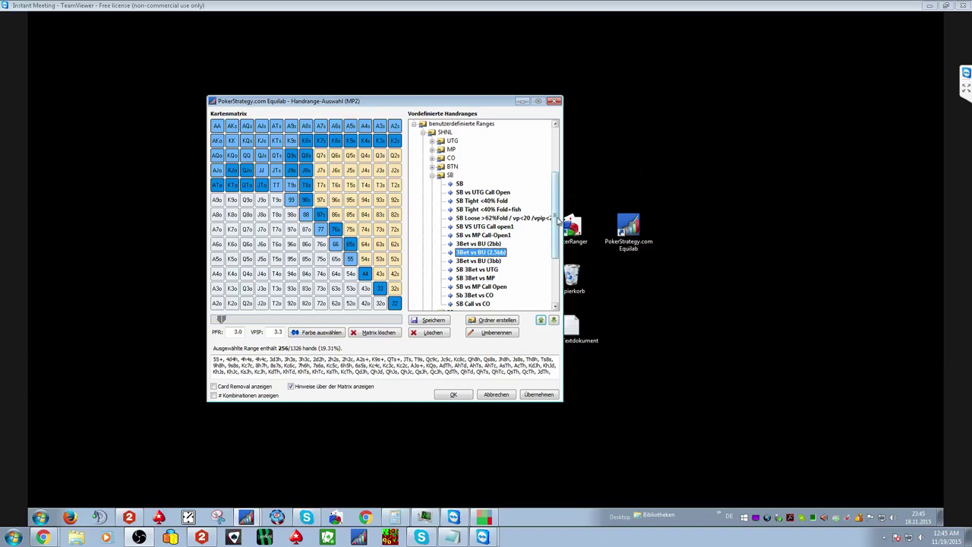
# Collapse the SB folder and list the ranges in the SHNL BB folder.
pyautogui.moveTo(554, 224); pyautogui.dragTo(552, 271)
pyautogui.scroll(2, 552, 271)
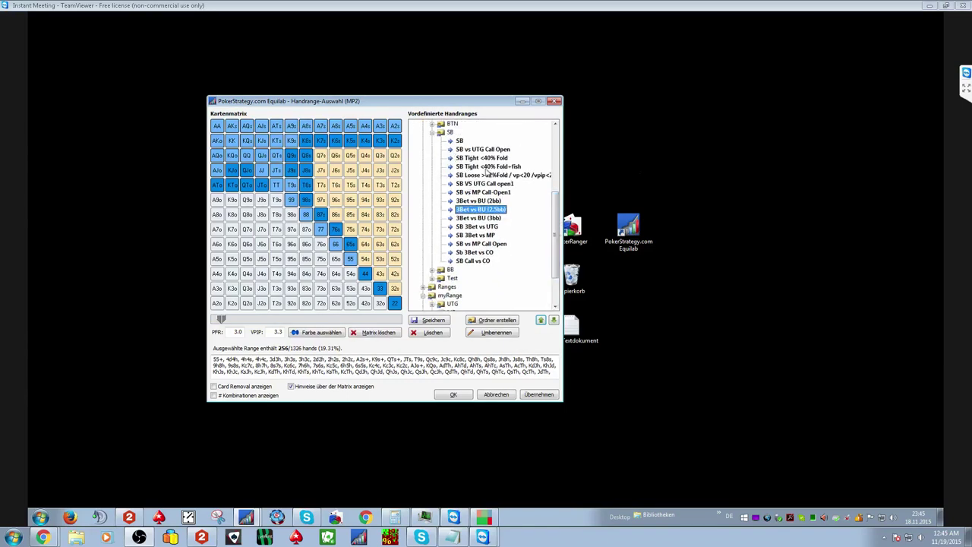
pyautogui.click(432, 133)
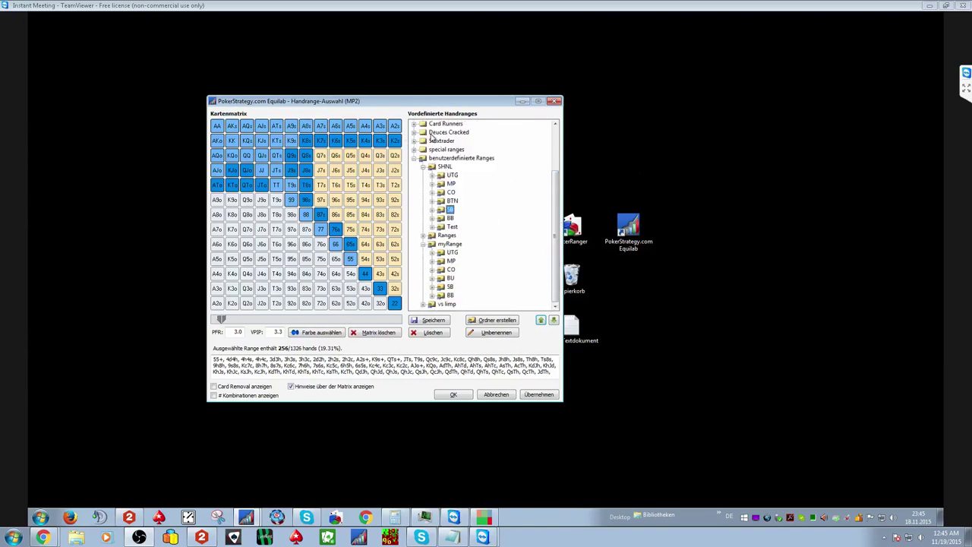
pyautogui.click(432, 219)
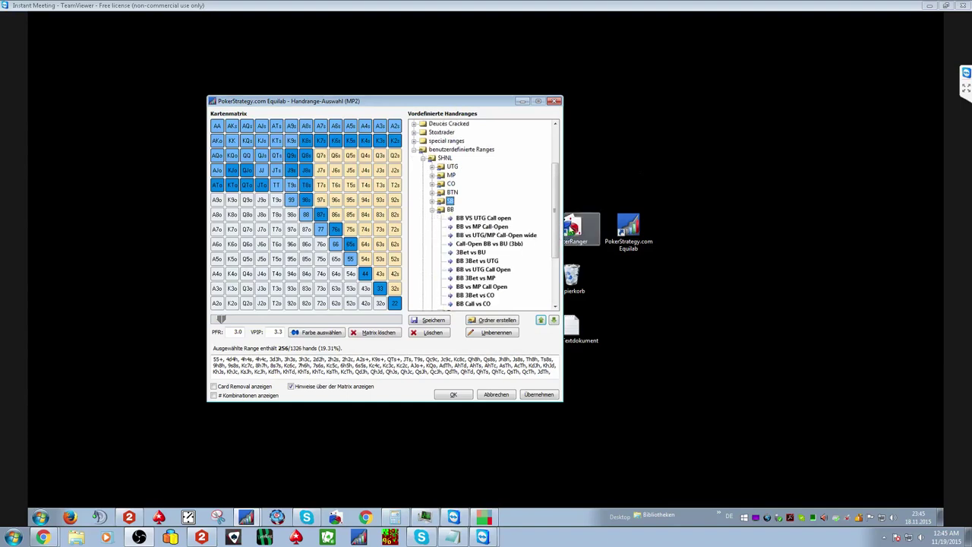
pyautogui.scroll(-1, 557, 230)
pyautogui.scroll(-1, 557, 230)
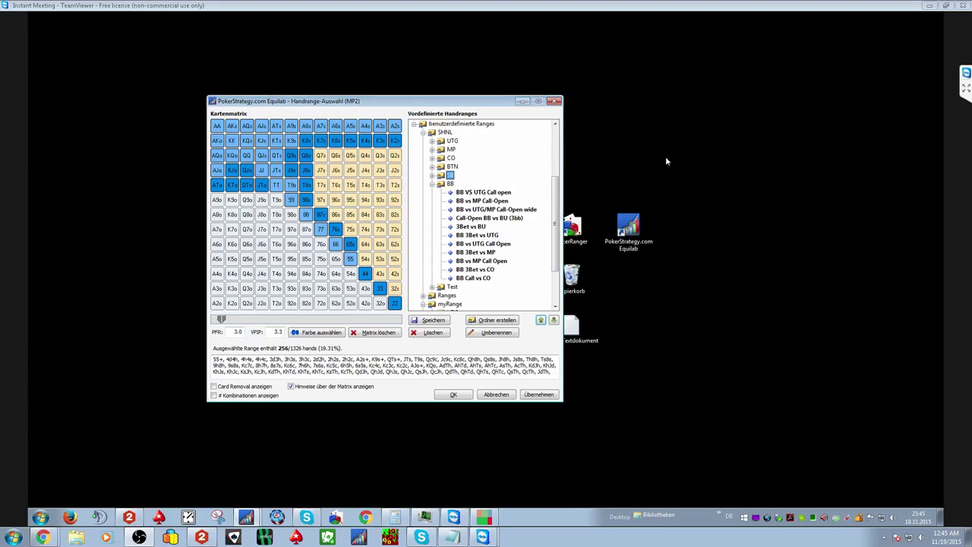
# Run the EineStoppUhr stopwatch beside the range selection window, close it and collapse the BB folder.
pyautogui.moveTo(431, 104); pyautogui.dragTo(482, 108)
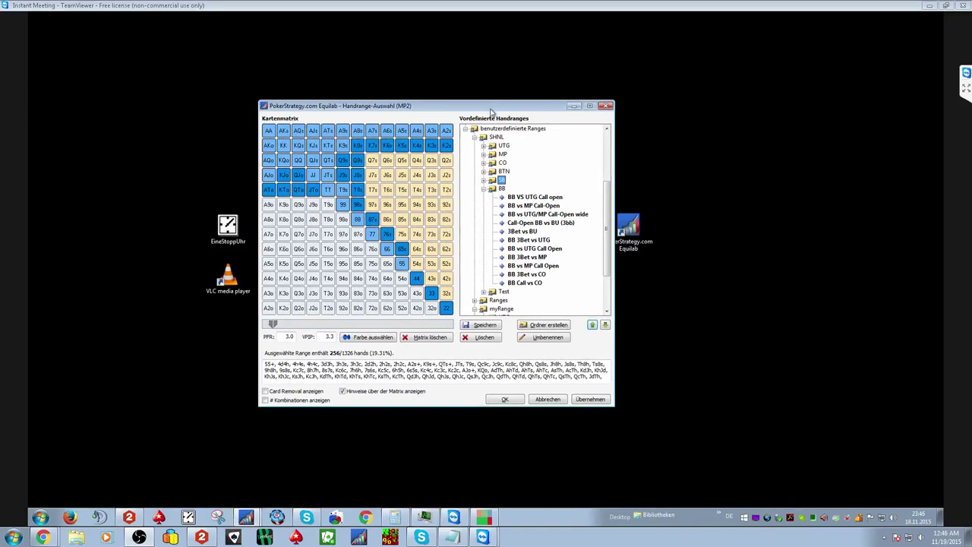
pyautogui.doubleClick(240, 232)
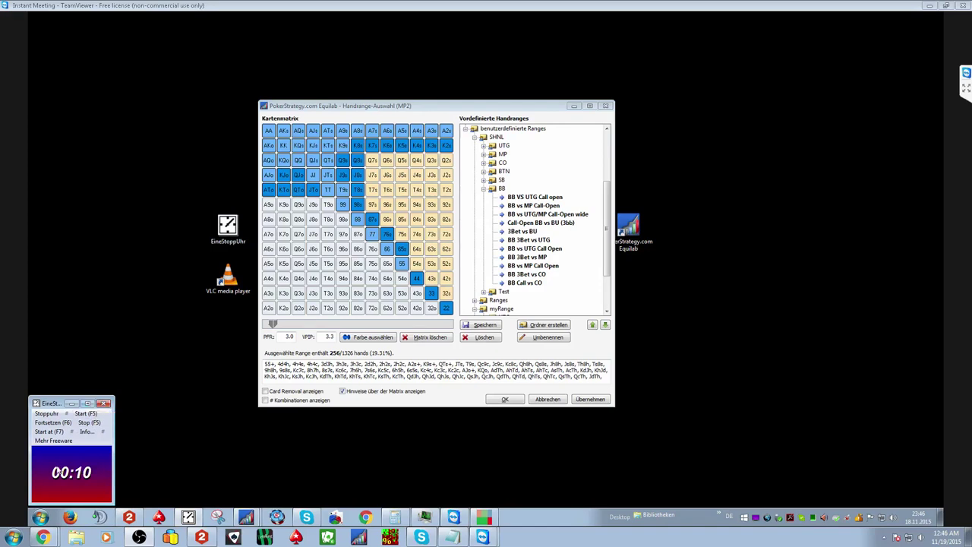
pyautogui.click(104, 403)
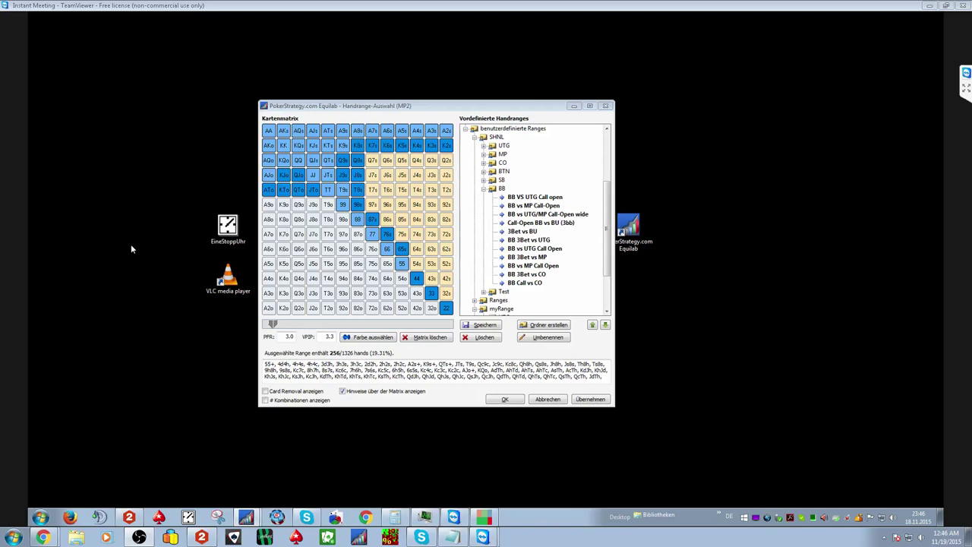
pyautogui.click(483, 189)
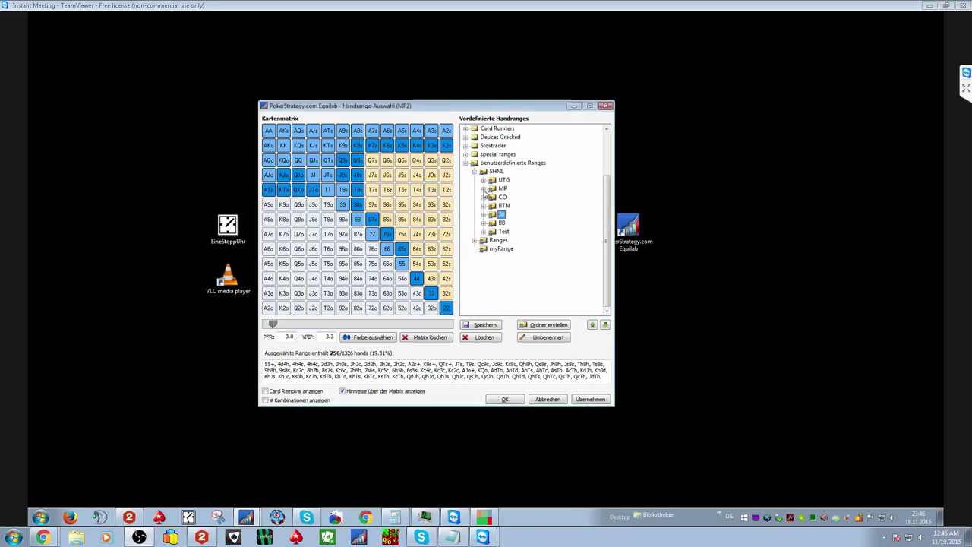
# Switch to Hold'em Manager and restrict the Position report to this week, keeping the $10NL Fast stakes filter.
pyautogui.hotkey('alt', 'Tab')
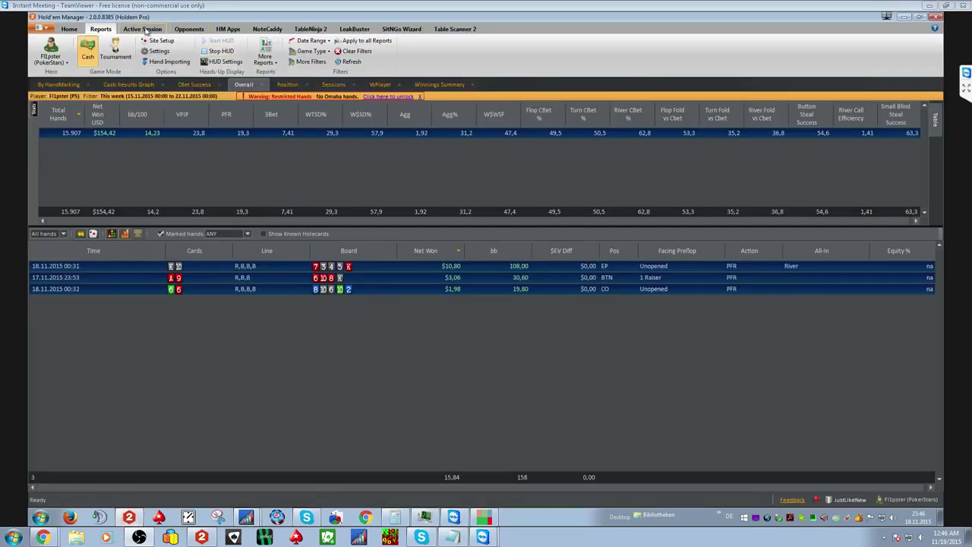
pyautogui.click(286, 86)
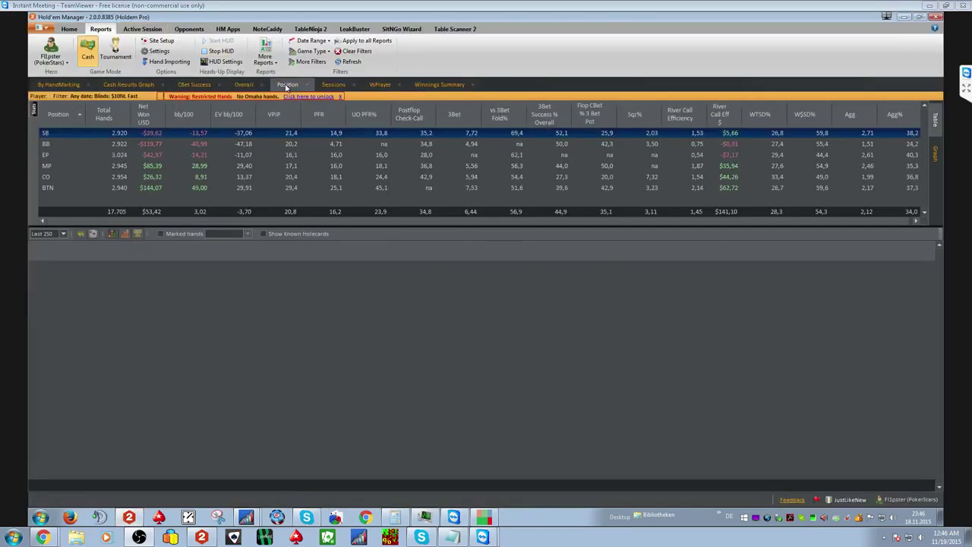
pyautogui.click(316, 61)
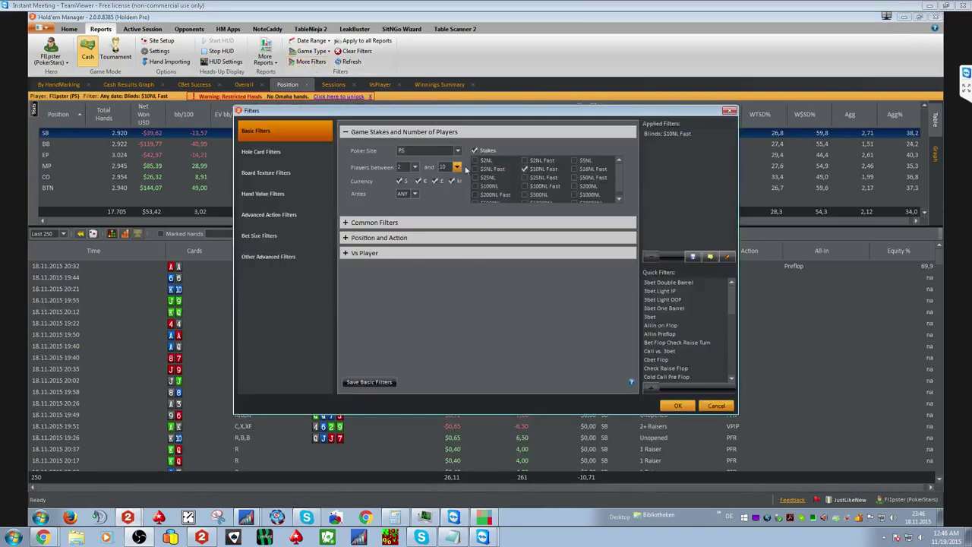
pyautogui.click(677, 406)
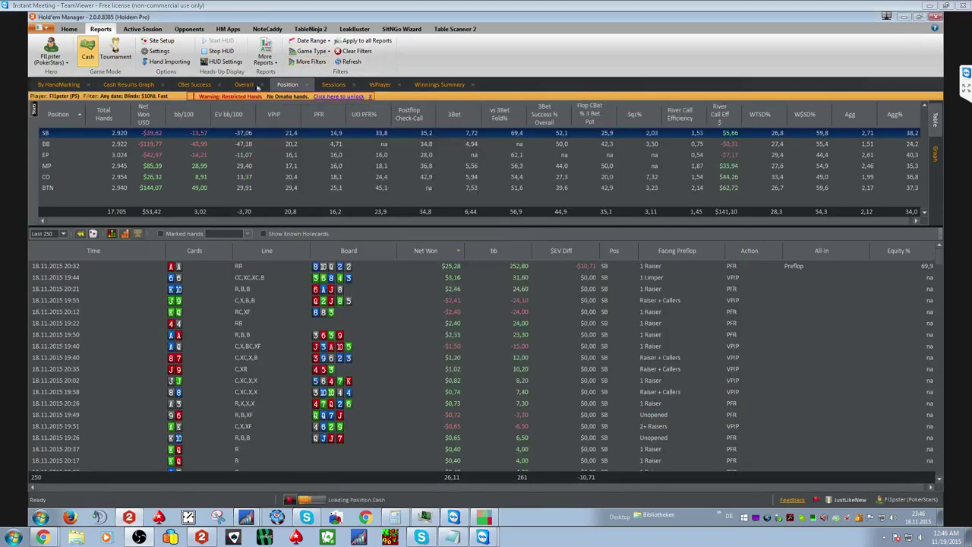
pyautogui.click(310, 41)
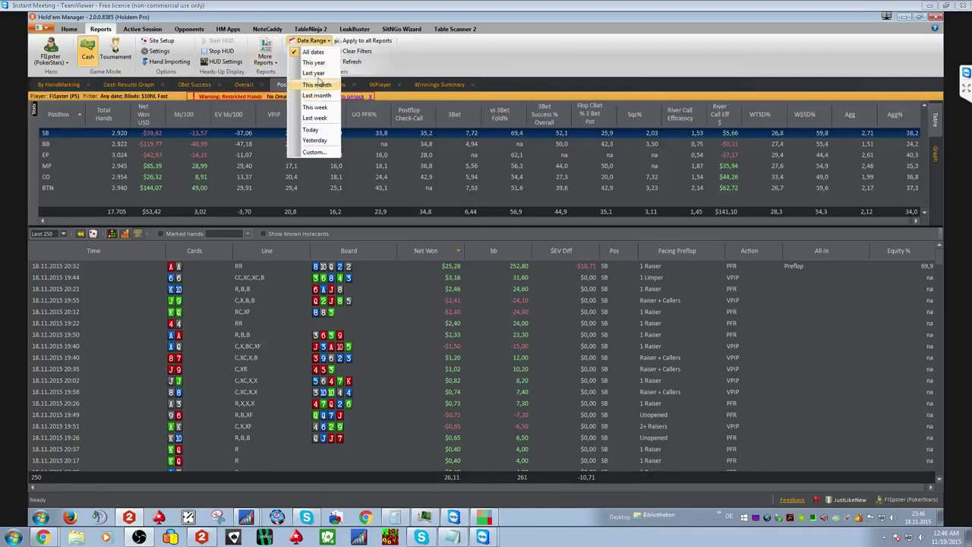
pyautogui.click(315, 107)
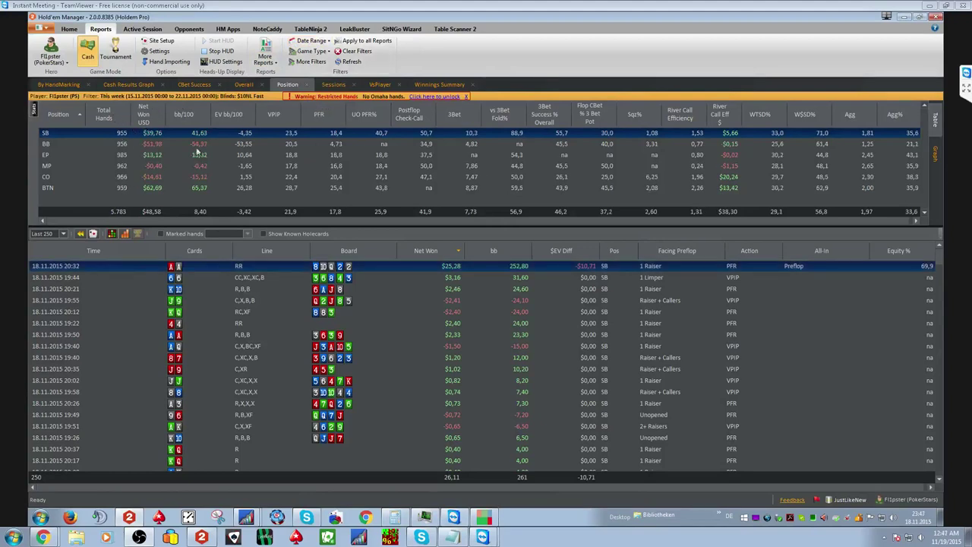
# Compare the SB and BB results and their hand lists in the Position report.
pyautogui.click(195, 144)
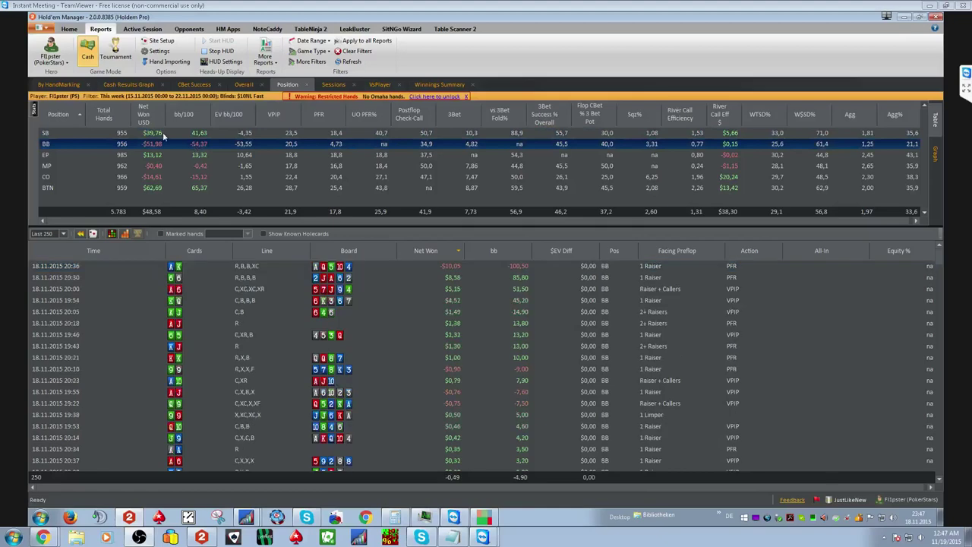
pyautogui.click(163, 133)
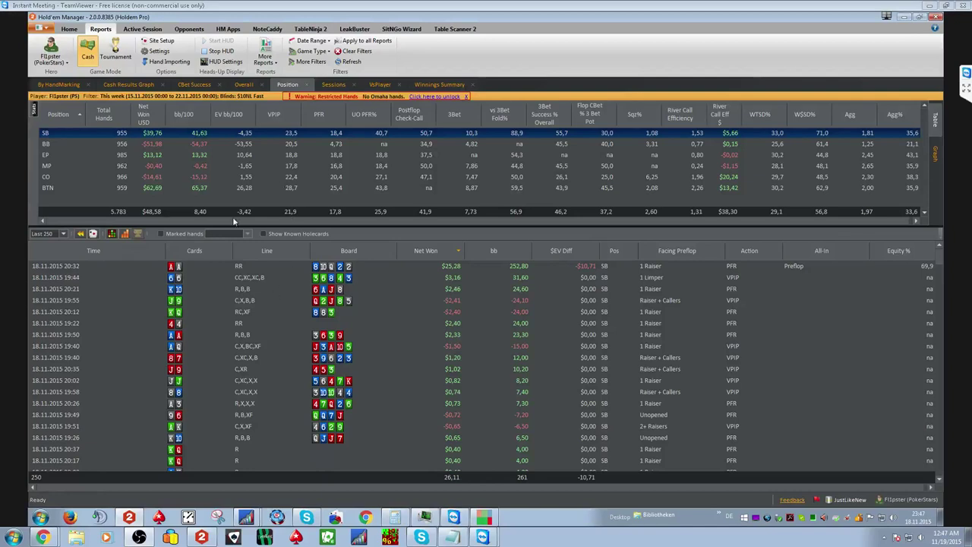
pyautogui.moveTo(229, 225)
pyautogui.mouseDown()
pyautogui.moveTo(232, 259)
pyautogui.moveTo(234, 236)
pyautogui.mouseUp()
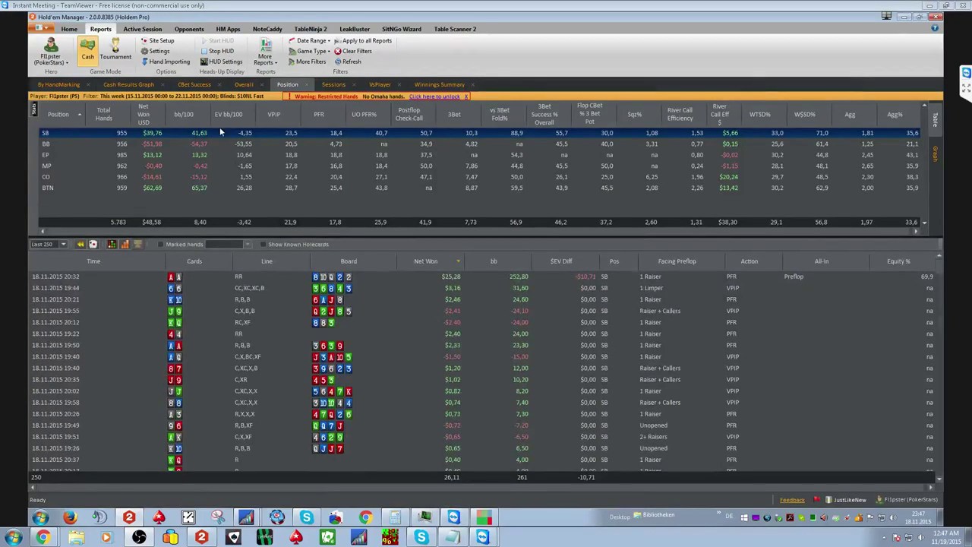
pyautogui.click(188, 145)
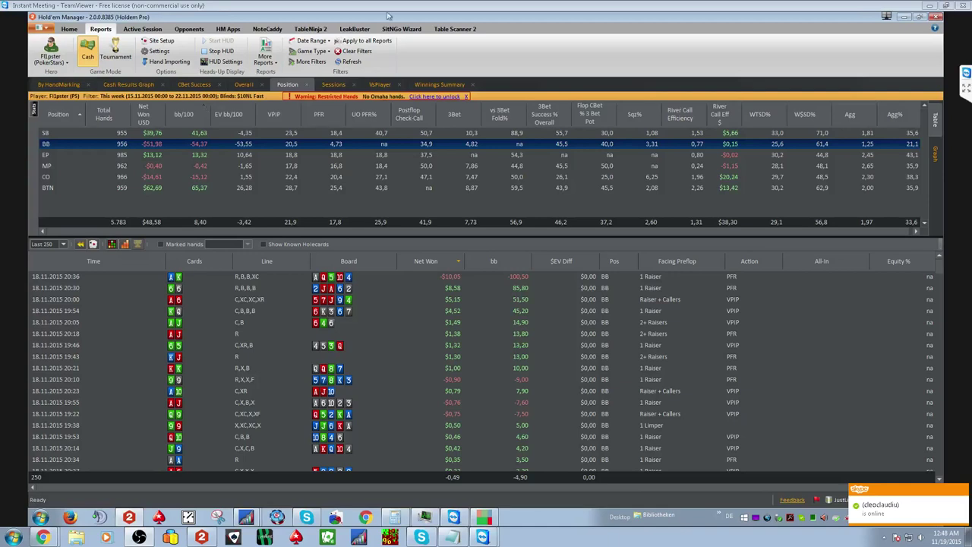
# Remove the $10NL Fast stakes filter from the Position report and set its date range to all dates.
pyautogui.click(310, 62)
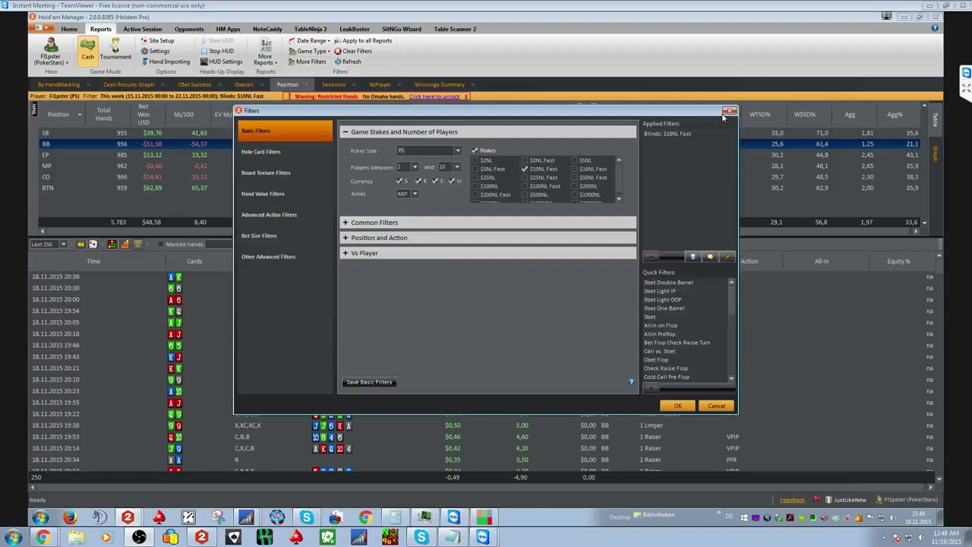
pyautogui.click(532, 169)
pyautogui.click(477, 150)
pyautogui.click(478, 150)
pyautogui.click(676, 405)
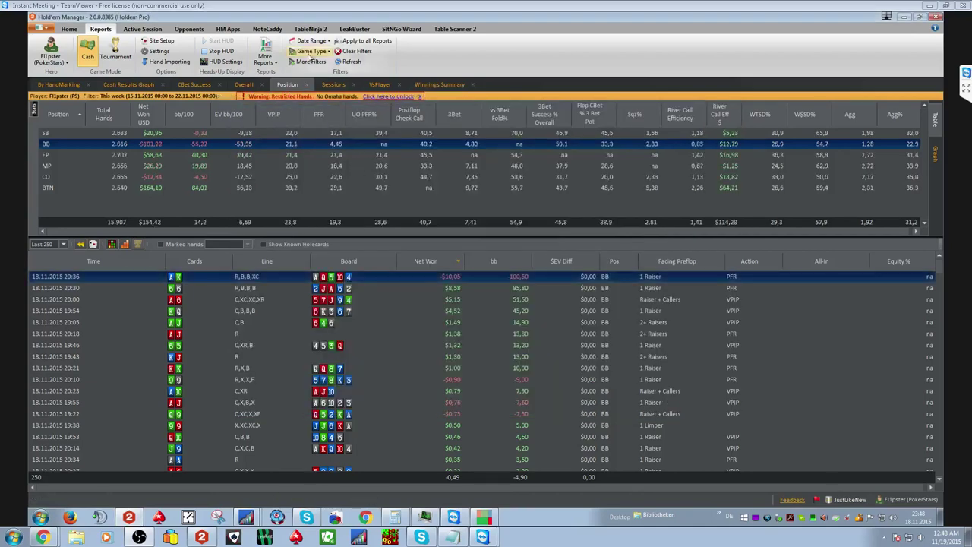
pyautogui.click(310, 40)
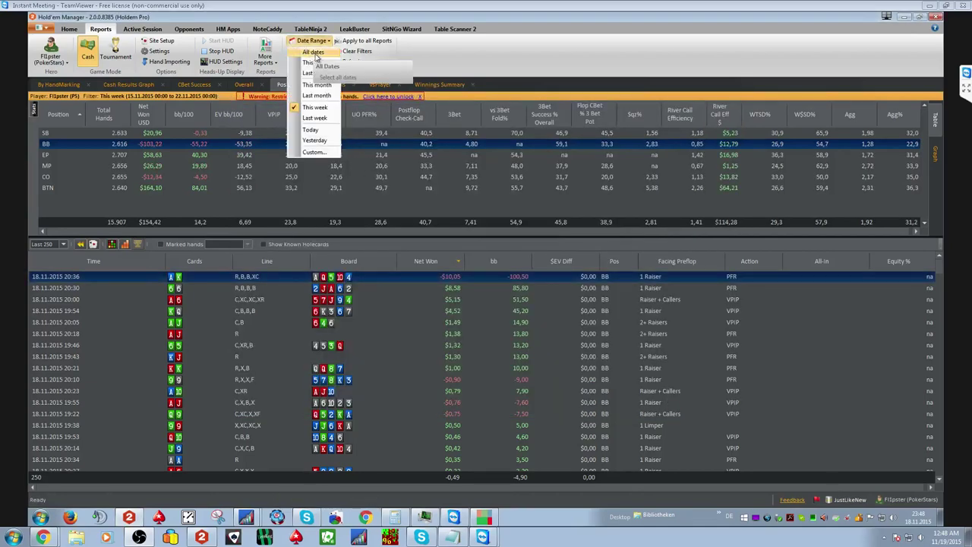
pyautogui.click(312, 54)
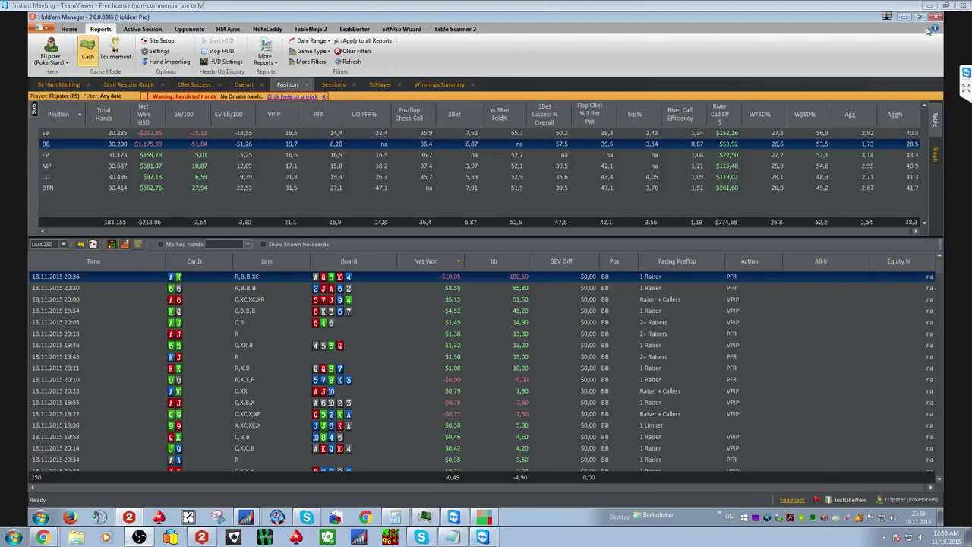
# Minimise Hold'em Manager, close the Equilab hand range selection and switch to PioViewer.
pyautogui.click(904, 21)
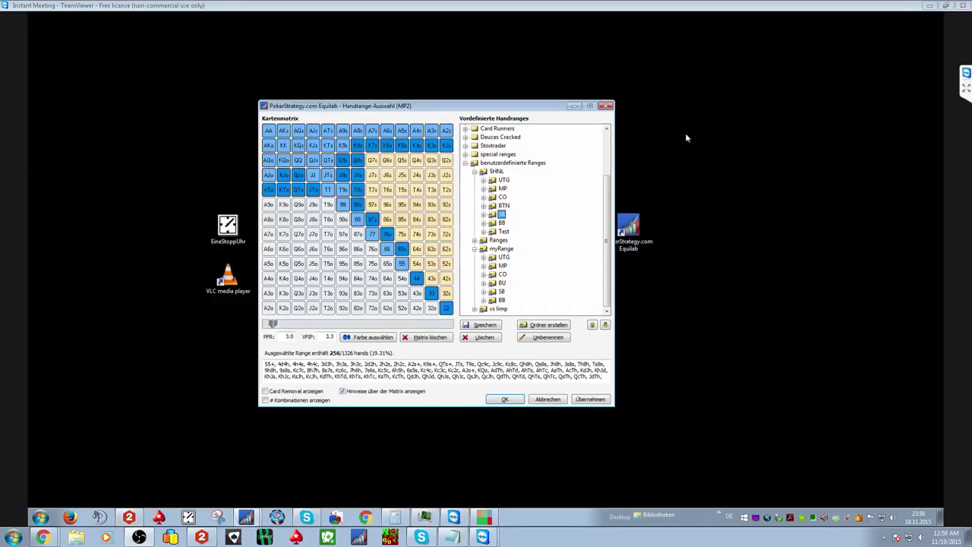
pyautogui.click(605, 107)
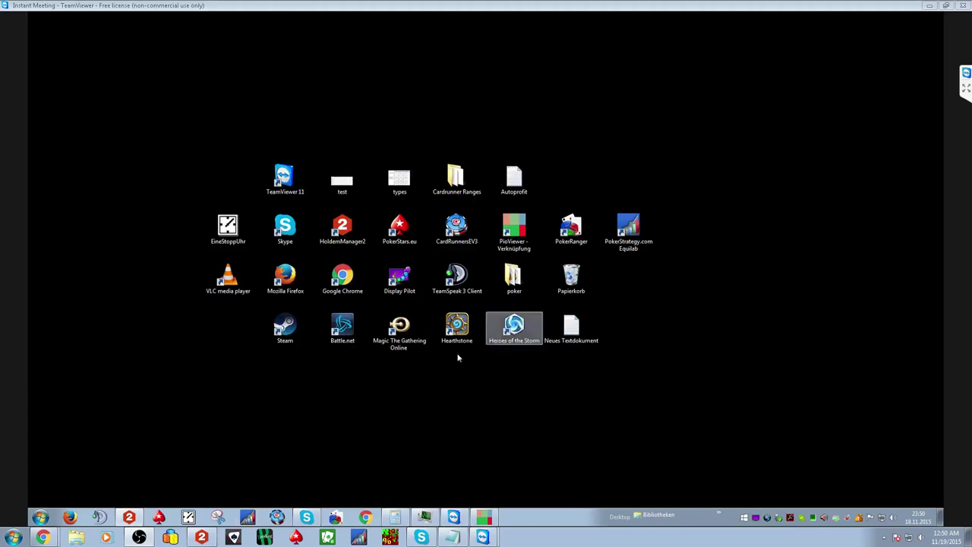
pyautogui.moveTo(489, 518)
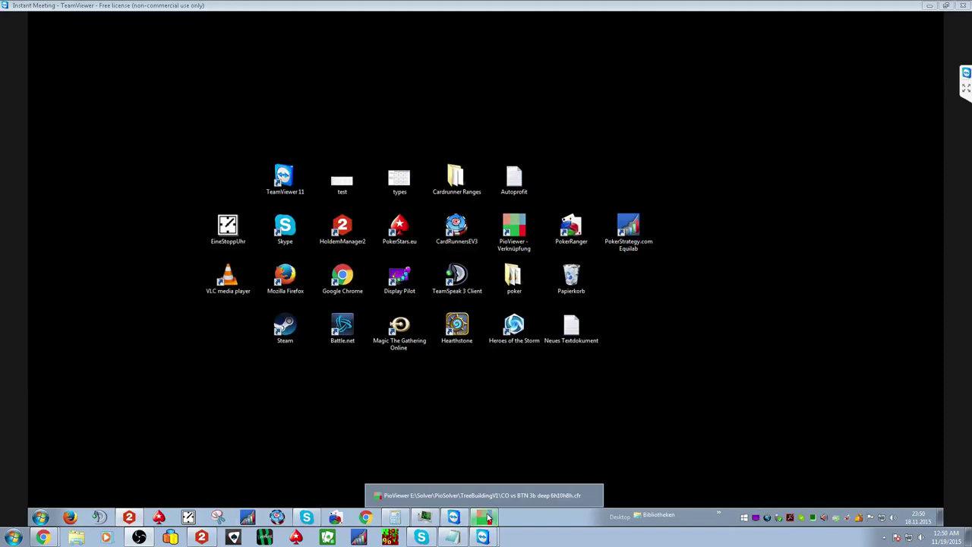
pyautogui.click(488, 518)
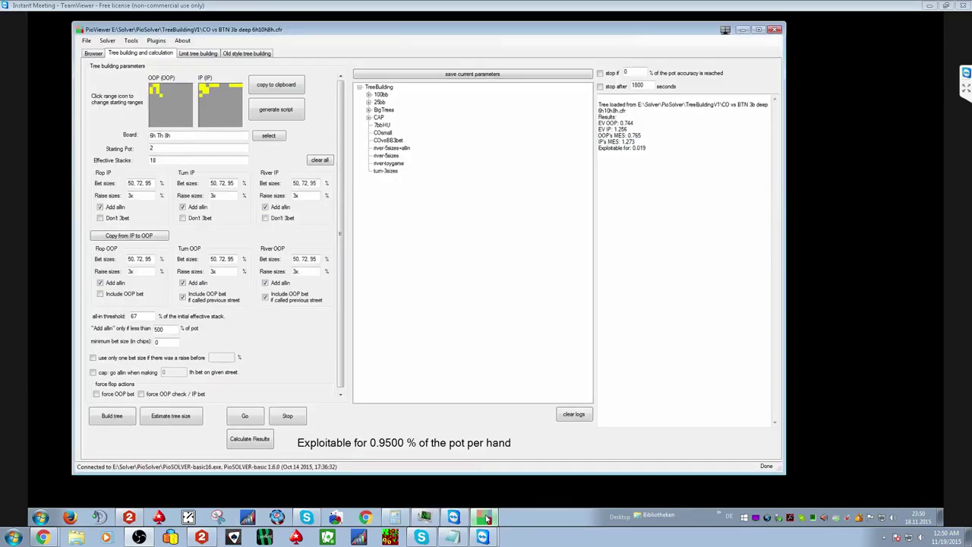
# Load the saved calculation result "BB vs CO 3b AsQh5c.cfr" from the TreeBuildingV1 folder.
pyautogui.click(86, 41)
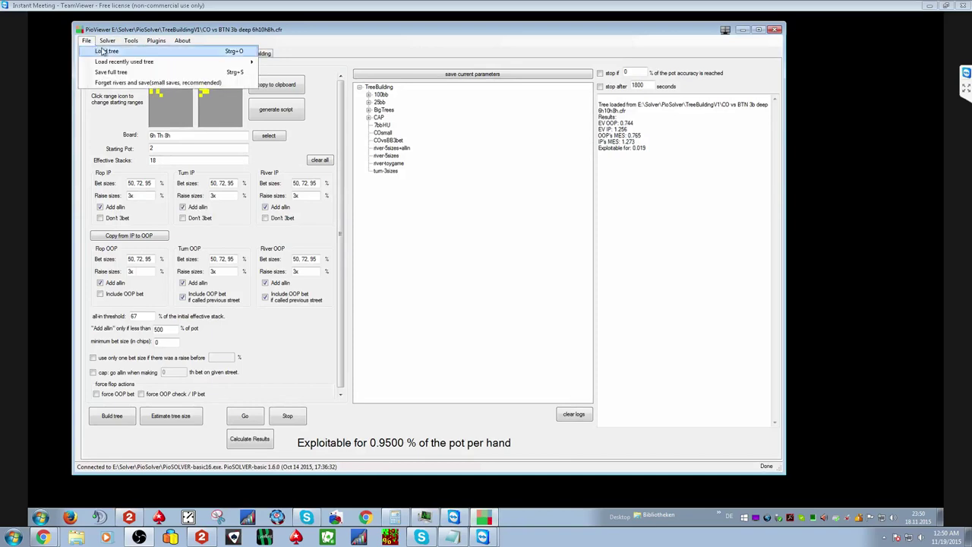
pyautogui.click(96, 51)
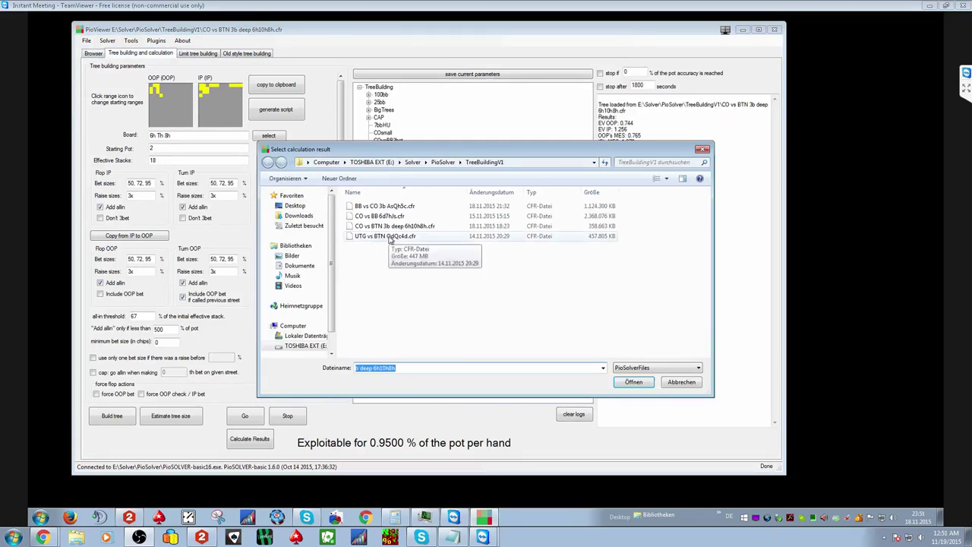
pyautogui.click(389, 238)
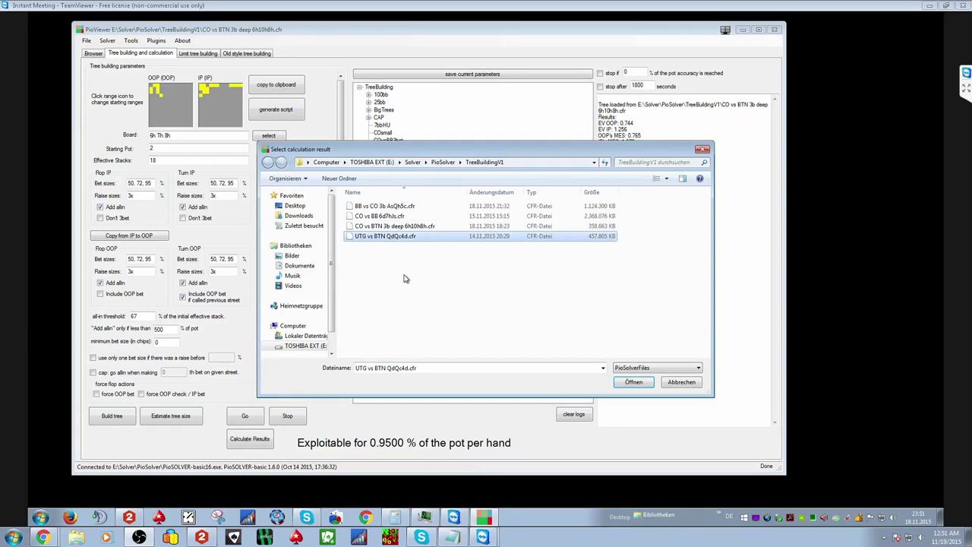
pyautogui.click(385, 206)
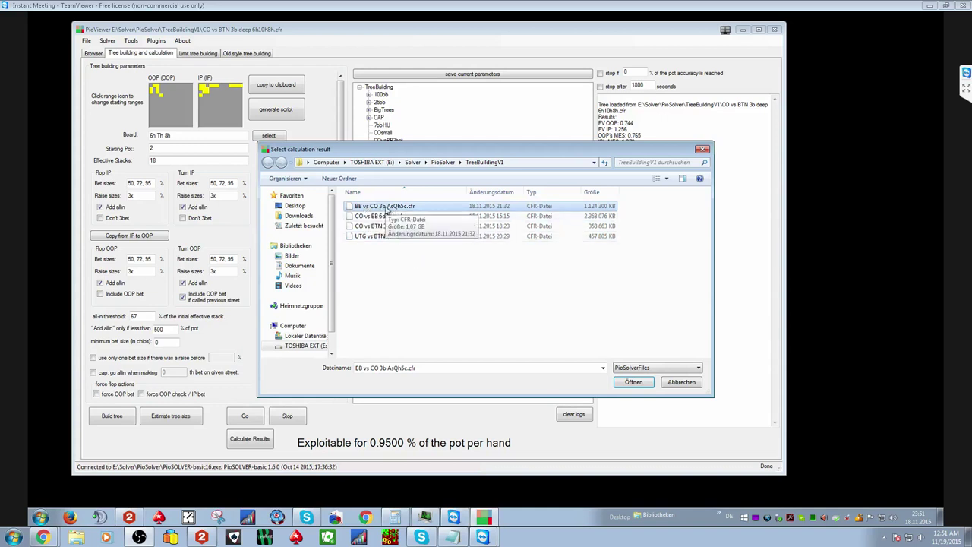
pyautogui.doubleClick(386, 206)
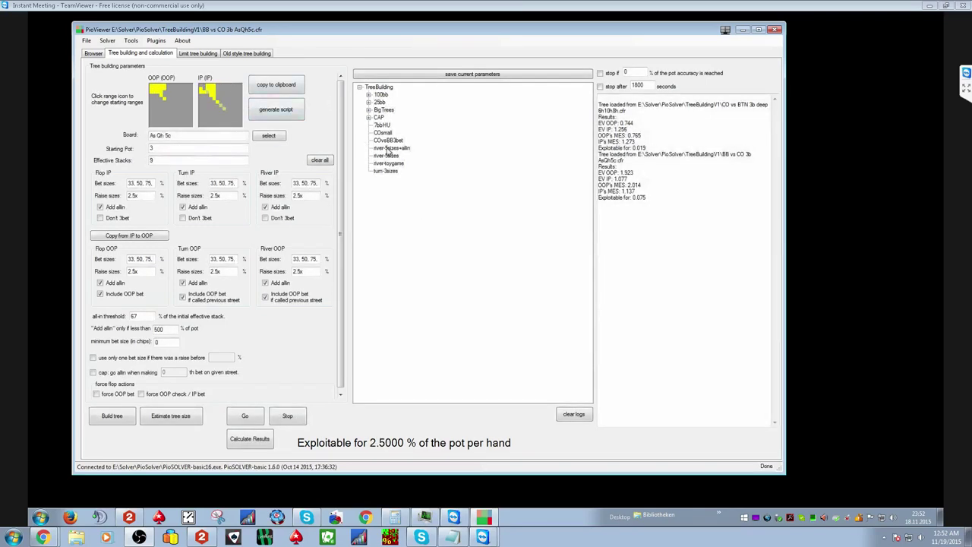
# Inspect the starting ranges of the OOP and IP players, closing each range window without changes.
pyautogui.click(162, 102)
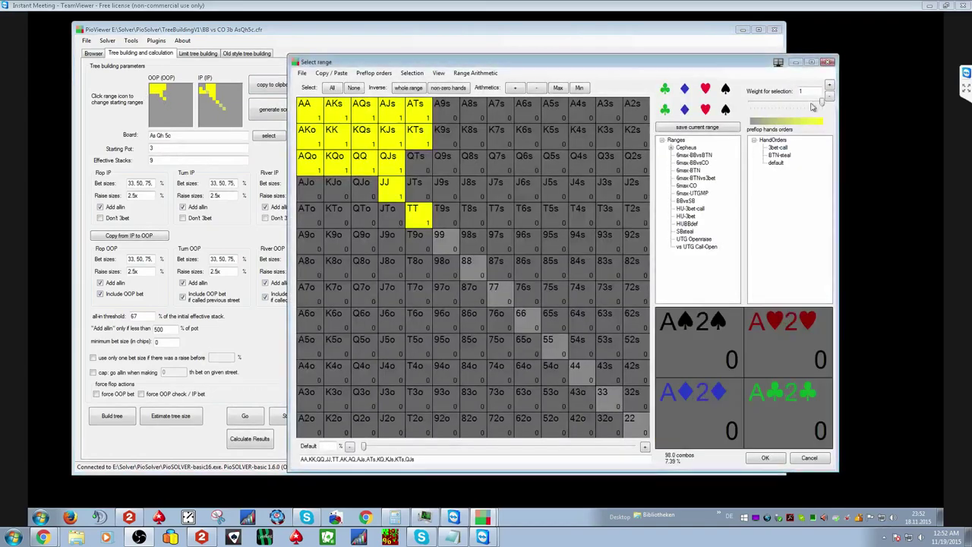
pyautogui.click(830, 63)
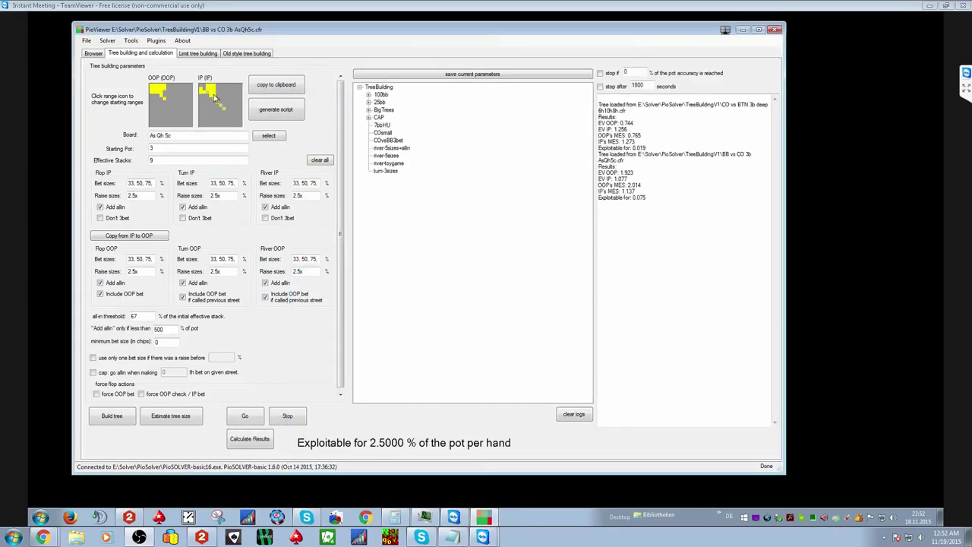
pyautogui.click(215, 96)
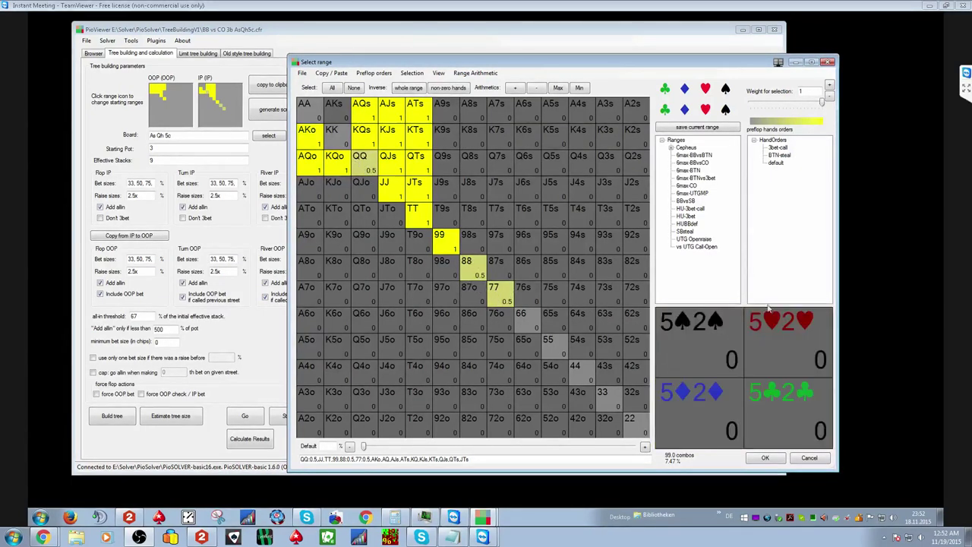
pyautogui.click(829, 62)
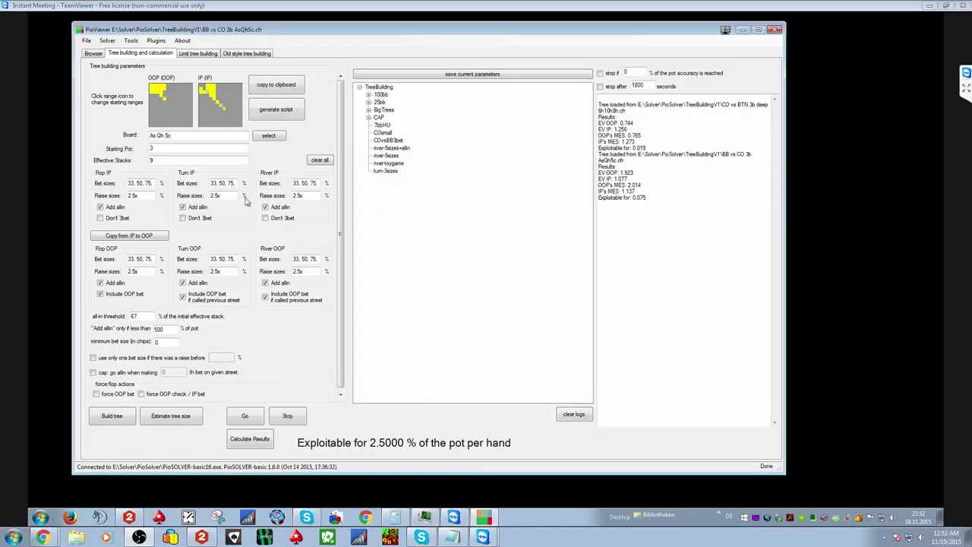
# Review the tree's board, starting pot, effective stacks and the flop IP bet sizes.
pyautogui.moveTo(173, 134)
pyautogui.mouseDown()
pyautogui.moveTo(149, 135)
pyautogui.moveTo(177, 145)
pyautogui.mouseUp()
pyautogui.click(151, 135)
pyautogui.press('Tab')
pyautogui.press('Tab')
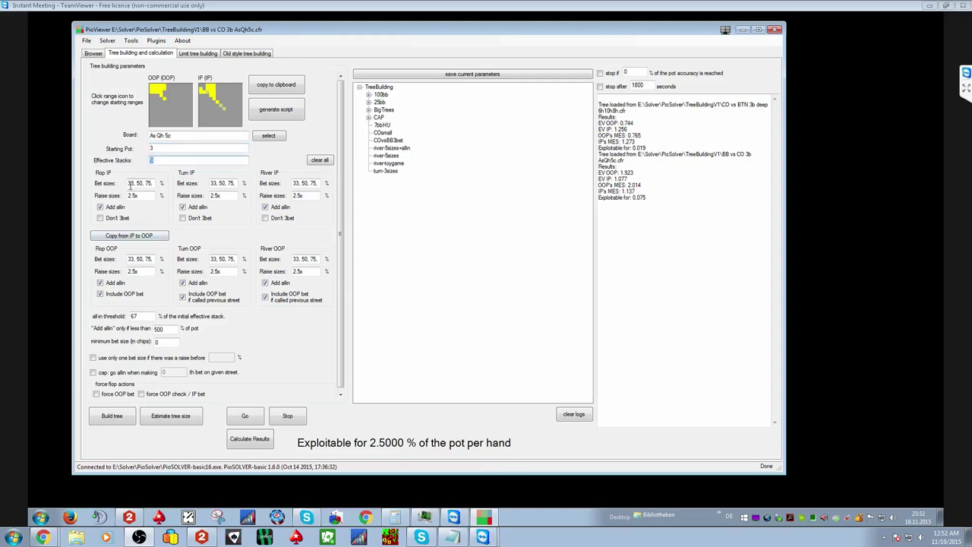
pyautogui.click(130, 184)
pyautogui.moveTo(128, 184); pyautogui.dragTo(158, 183)
# Browse the loaded tree and display strategy with EV for OOP's first flop decision.
pyautogui.click(94, 53)
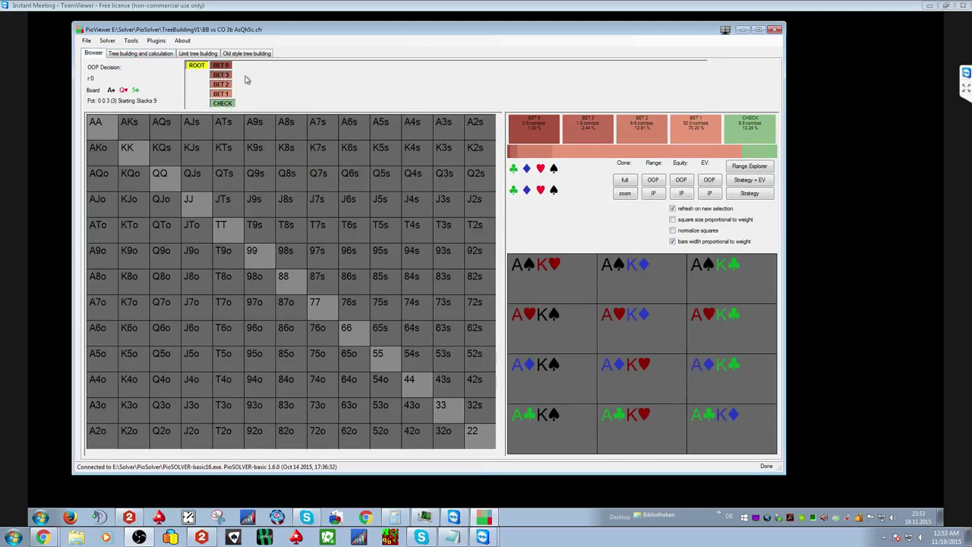
pyautogui.click(756, 182)
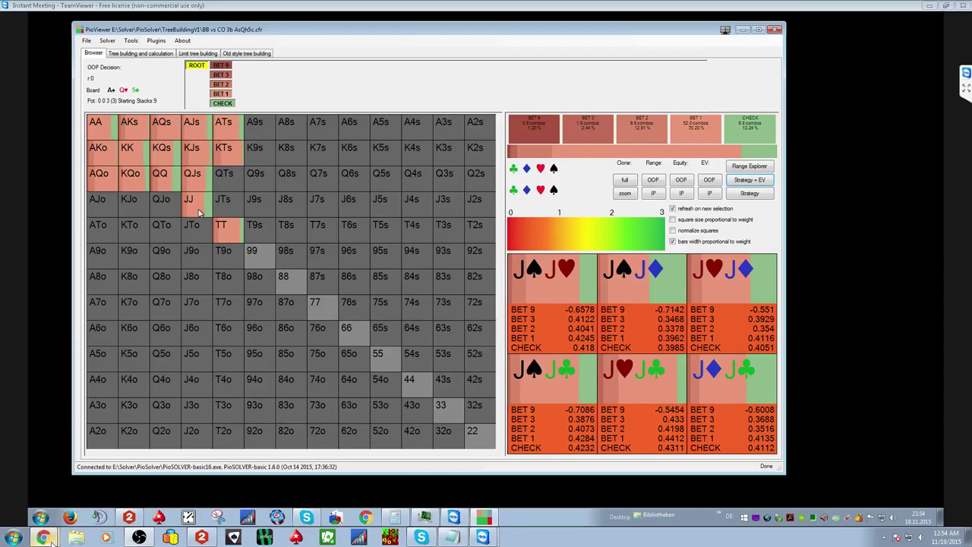
# Switch to Chrome, search for "raptor online poker" in a new tab and open the PokerNews player profile.
pyautogui.moveTo(43, 537)
pyautogui.click(64, 498)
pyautogui.hotkey('ctrl', 't')
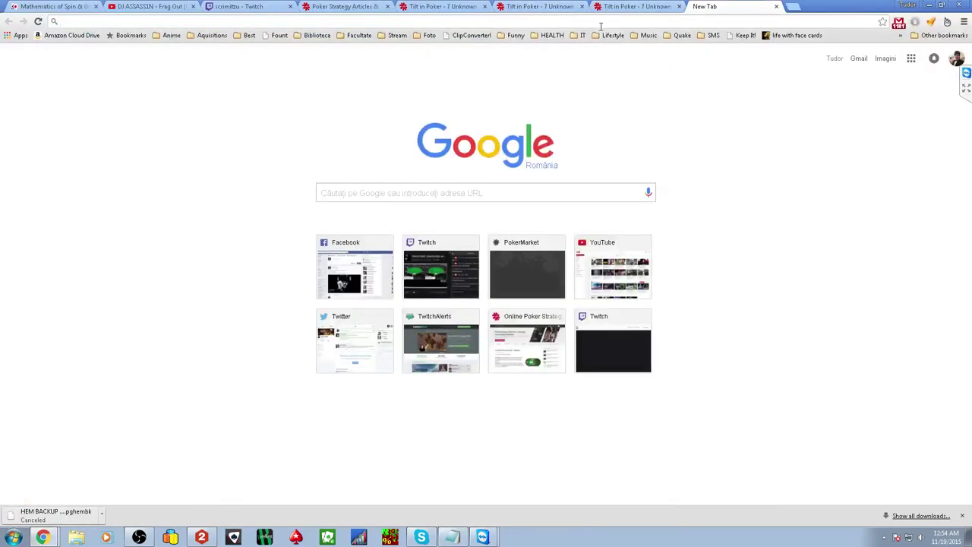
pyautogui.write('rapt')
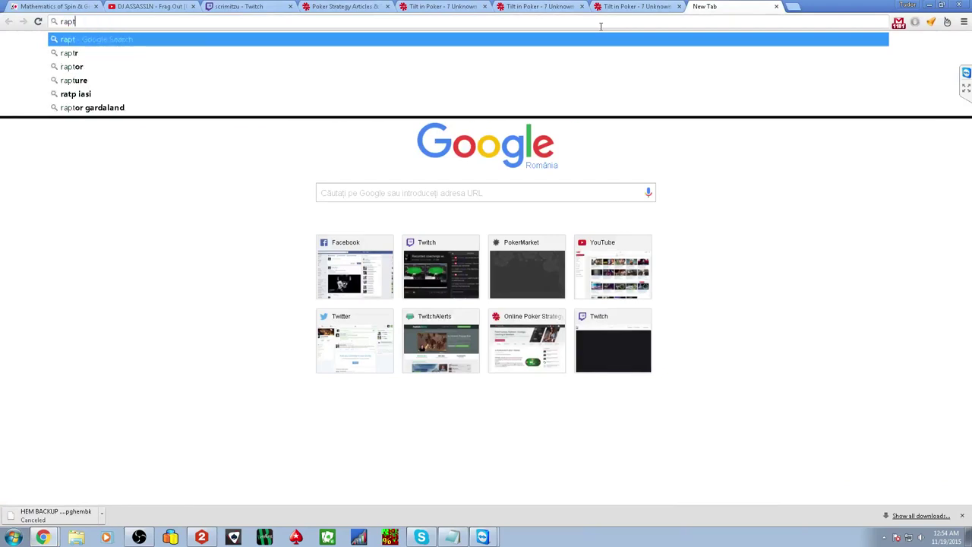
pyautogui.write('or online poker')
pyautogui.press('Return')
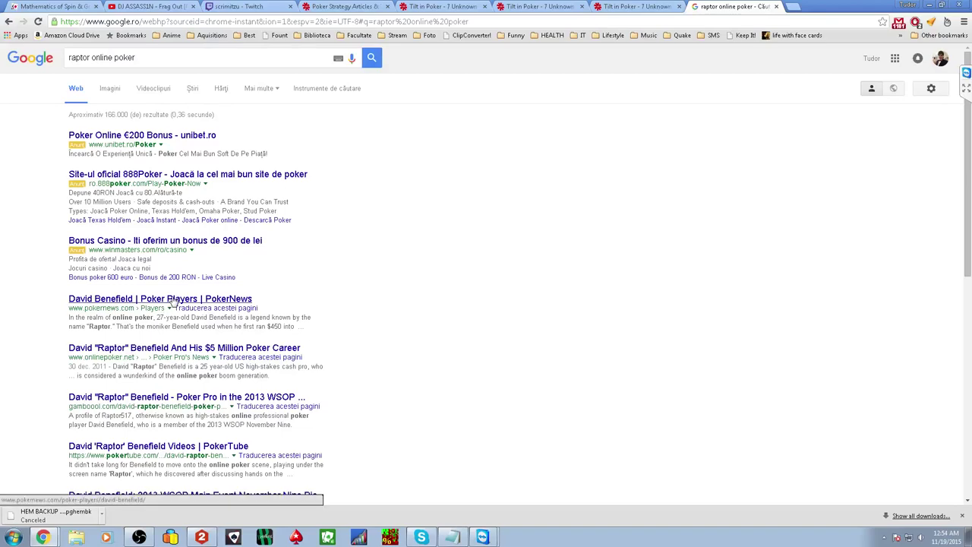
pyautogui.click(179, 300)
# Send the address of the PokerNews profile to the current call partner in Skype and return to Chrome.
pyautogui.hotkey('ctrl', 'l')
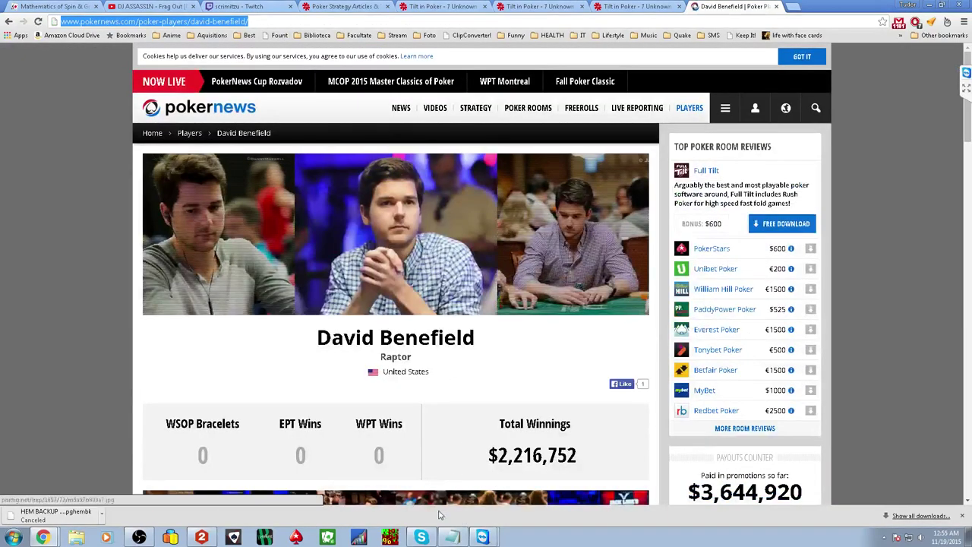
pyautogui.click(422, 537)
pyautogui.click(339, 416)
pyautogui.write('wonderful')
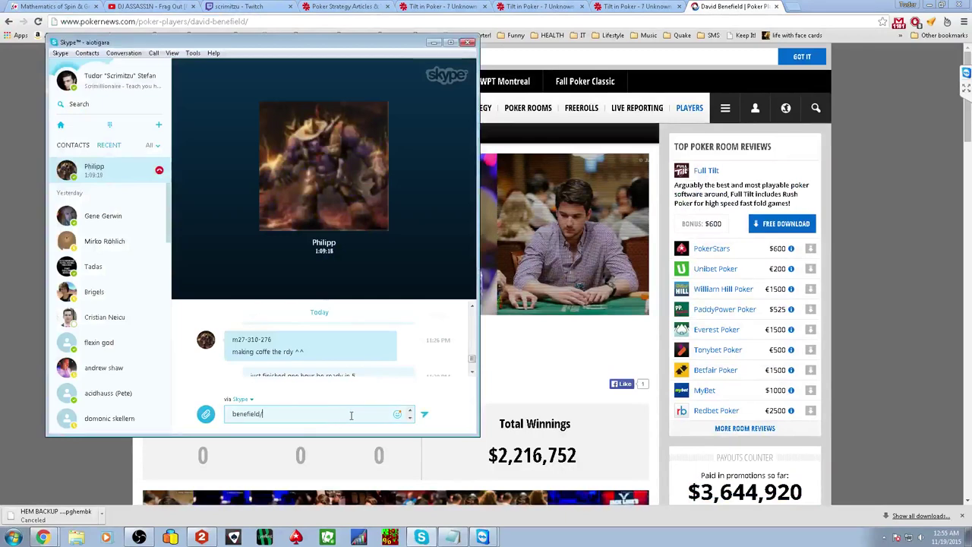
pyautogui.press('Return')
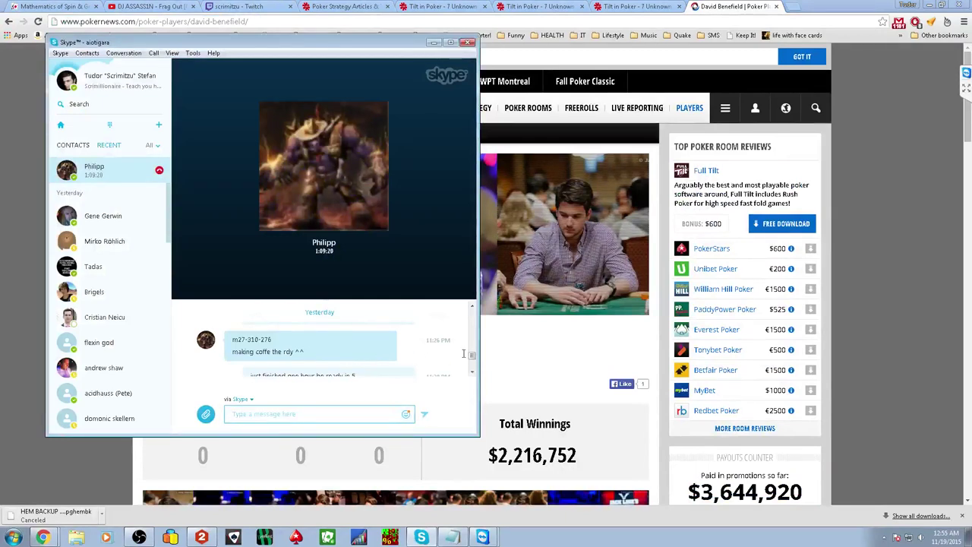
pyautogui.click(20, 307)
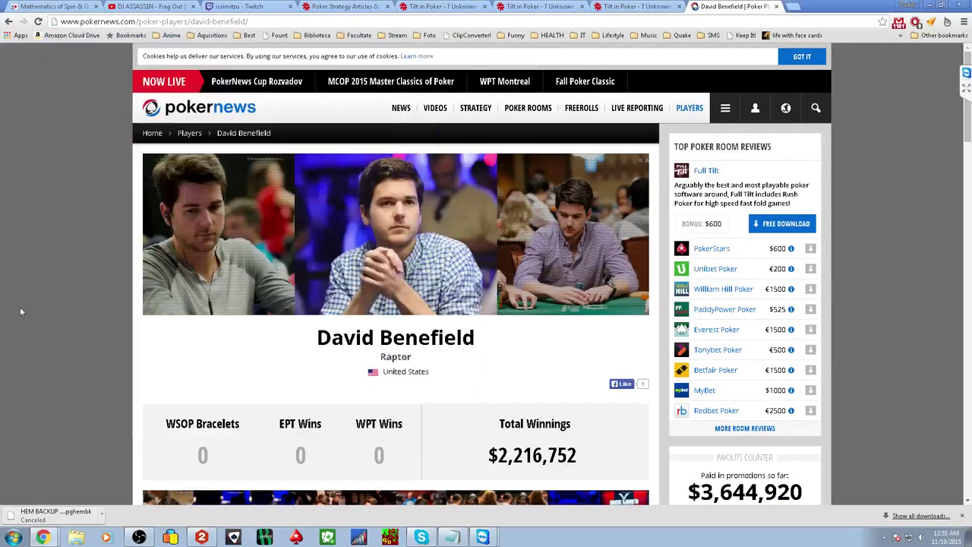
# Read the biography on the PokerNews player profile and return to the PioViewer session in TeamViewer.
pyautogui.scroll(-3, 95, 348)
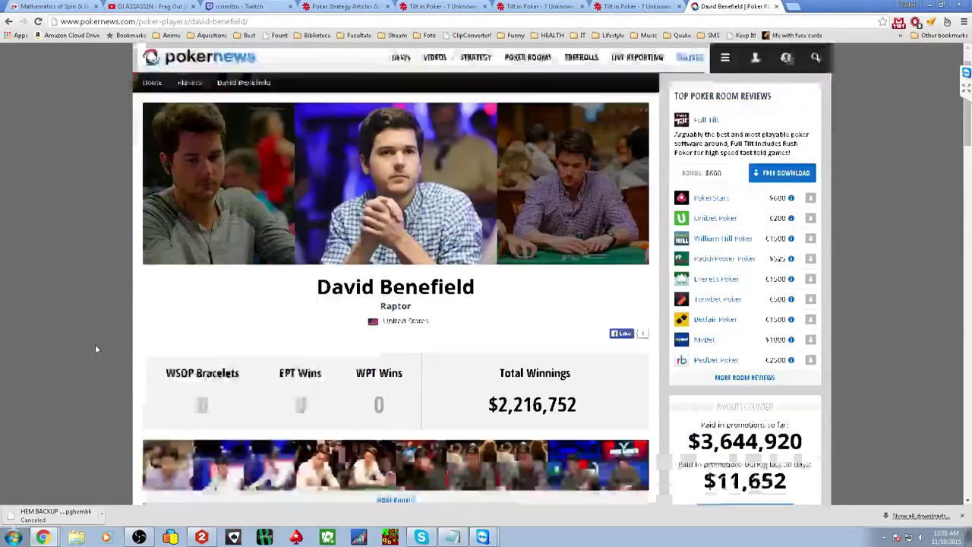
pyautogui.scroll(-5, 94, 348)
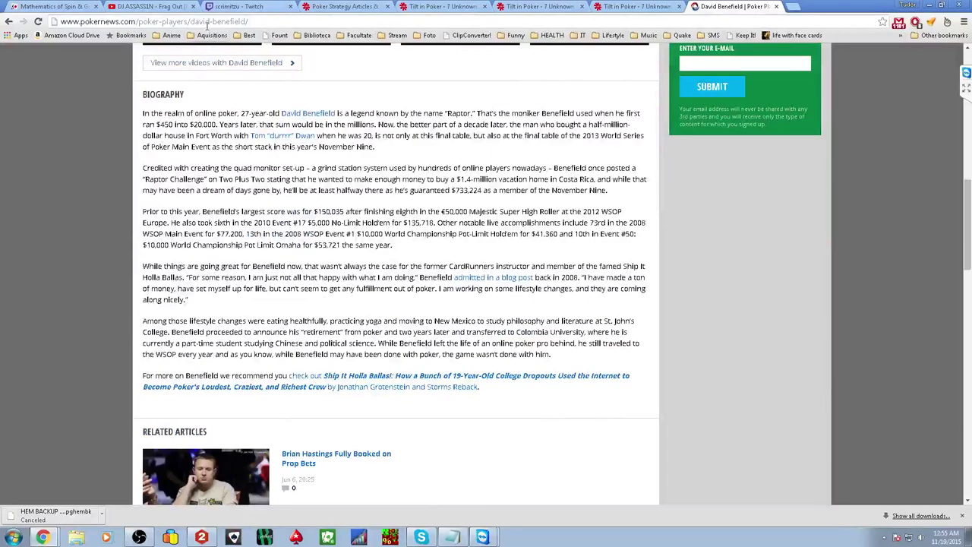
pyautogui.click(494, 514)
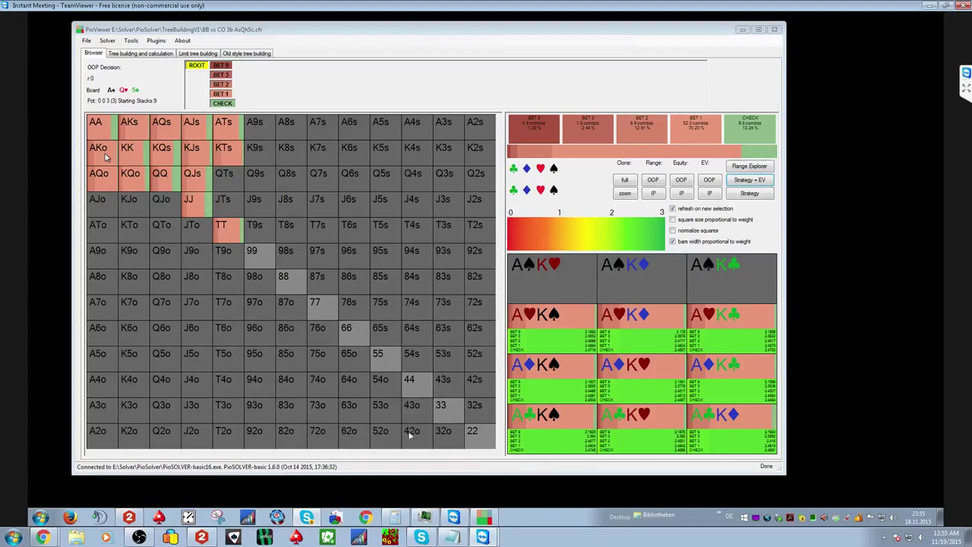
# Switch to Chrome and search Google for "the gay bet in 3-bet pots".
pyautogui.moveTo(44, 537)
pyautogui.click(61, 514)
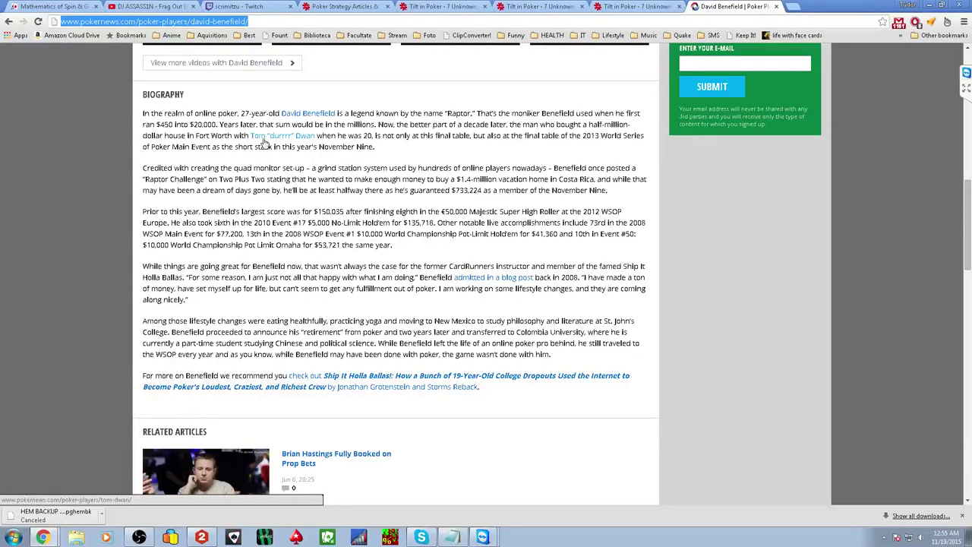
pyautogui.write('the gay bet')
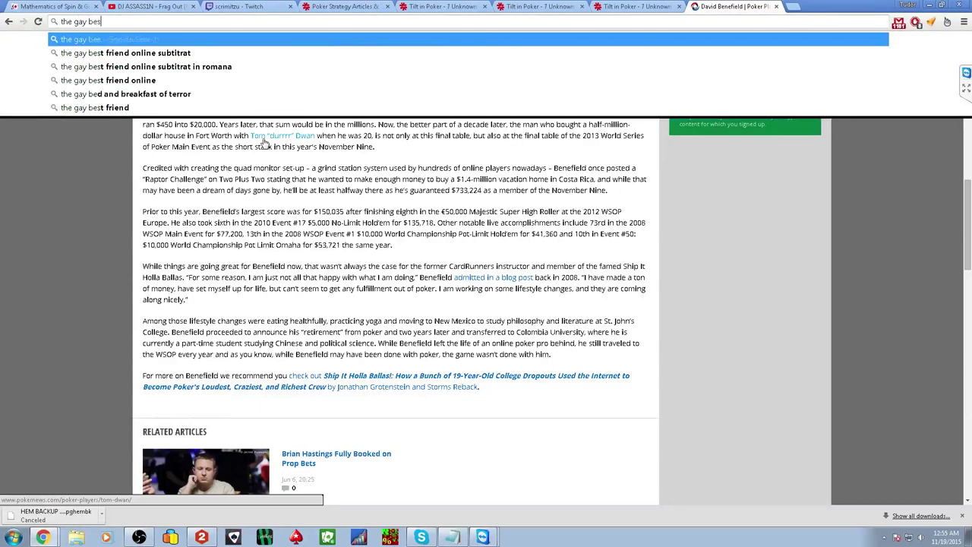
pyautogui.write(' in 3-bet')
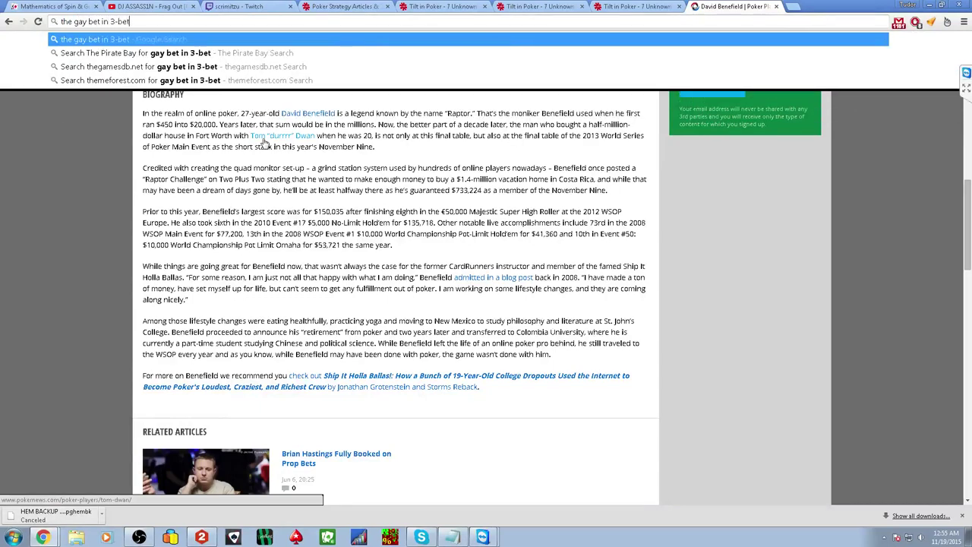
pyautogui.write(' pots')
pyautogui.press('Return')
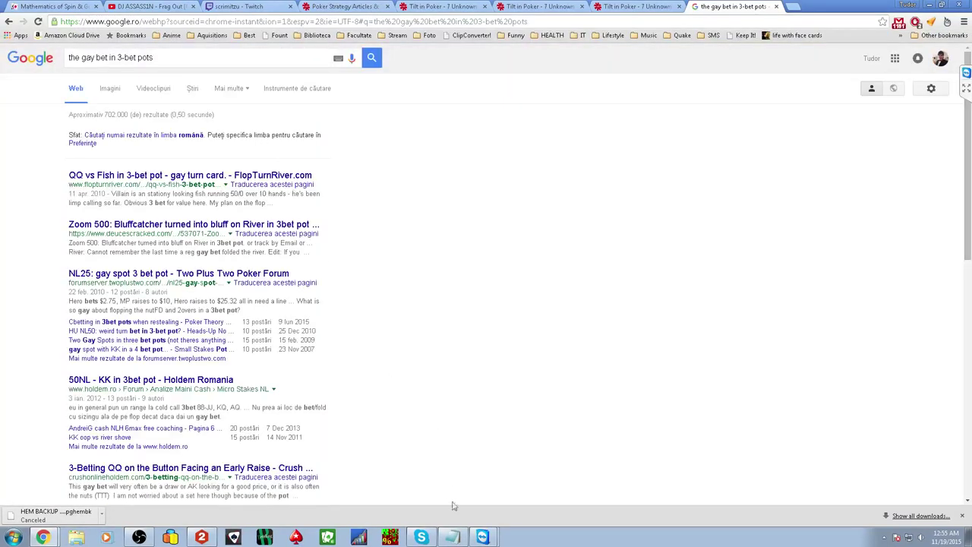
# Return to PioViewer and, in the flop BET 2–CALL line, examine the T♦ turn and IP's response to OOP's BET 2.
pyautogui.moveTo(483, 537)
pyautogui.click(478, 513)
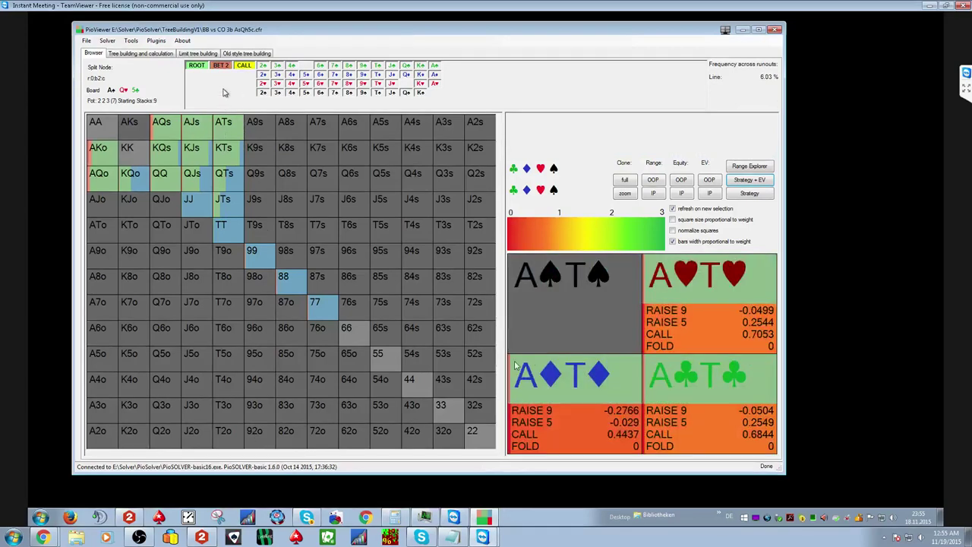
pyautogui.click(378, 75)
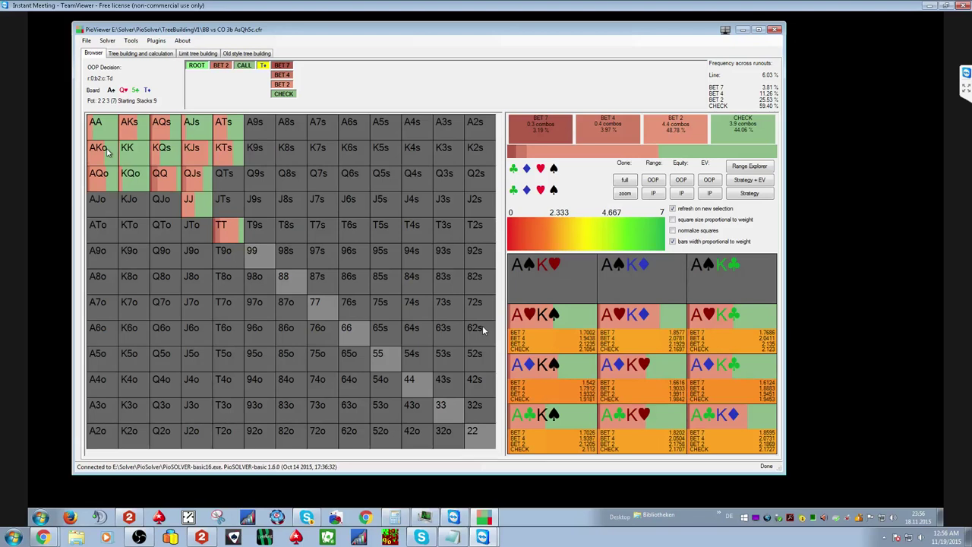
pyautogui.click(281, 85)
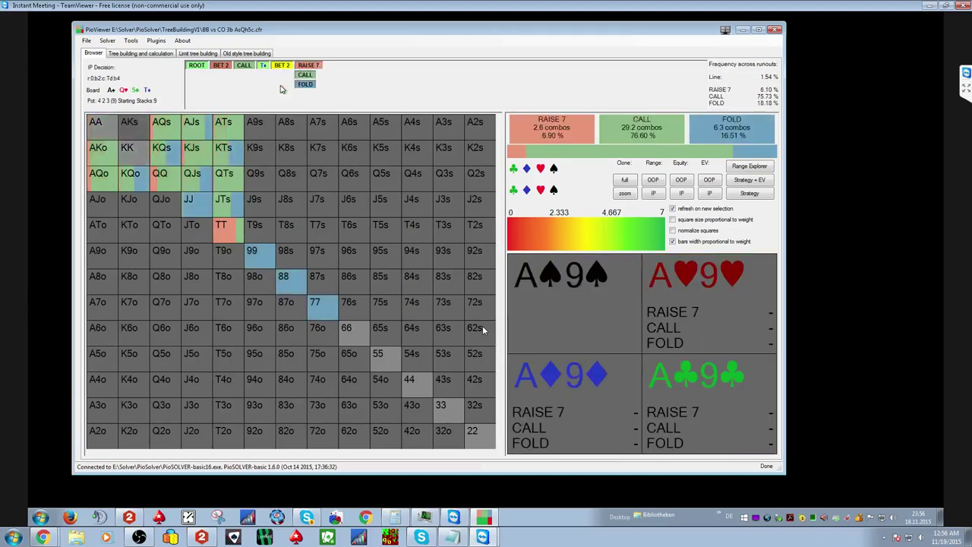